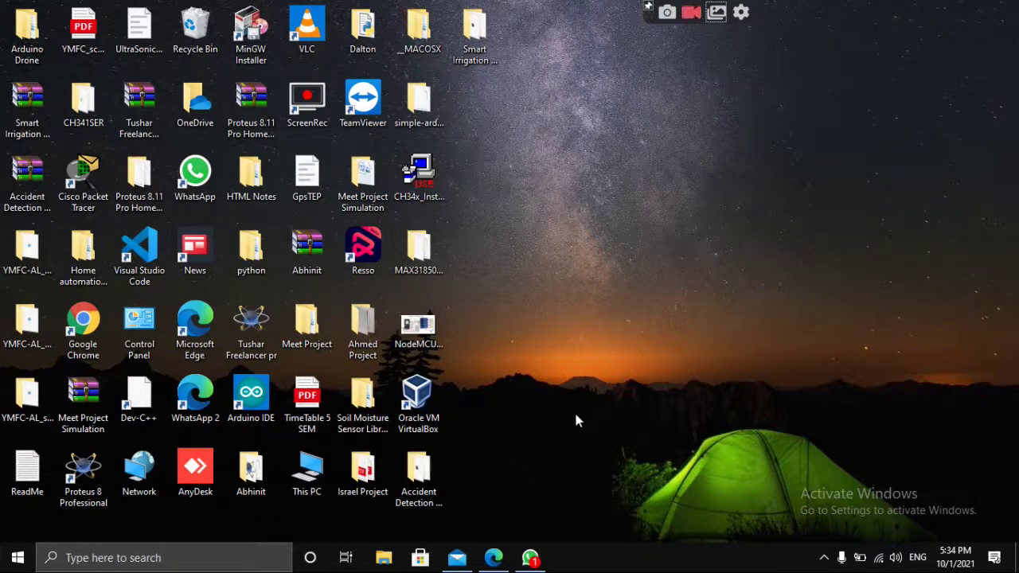
Open the New LCD Library for Proteus archive from the Downloads folder in WinRAR
double_click(308, 477)
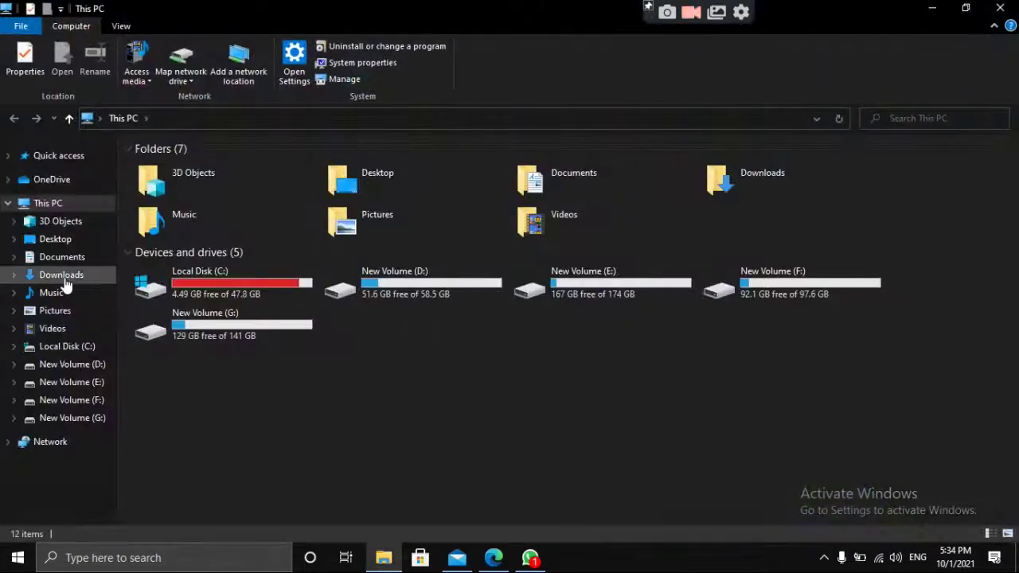
left_click(64, 278)
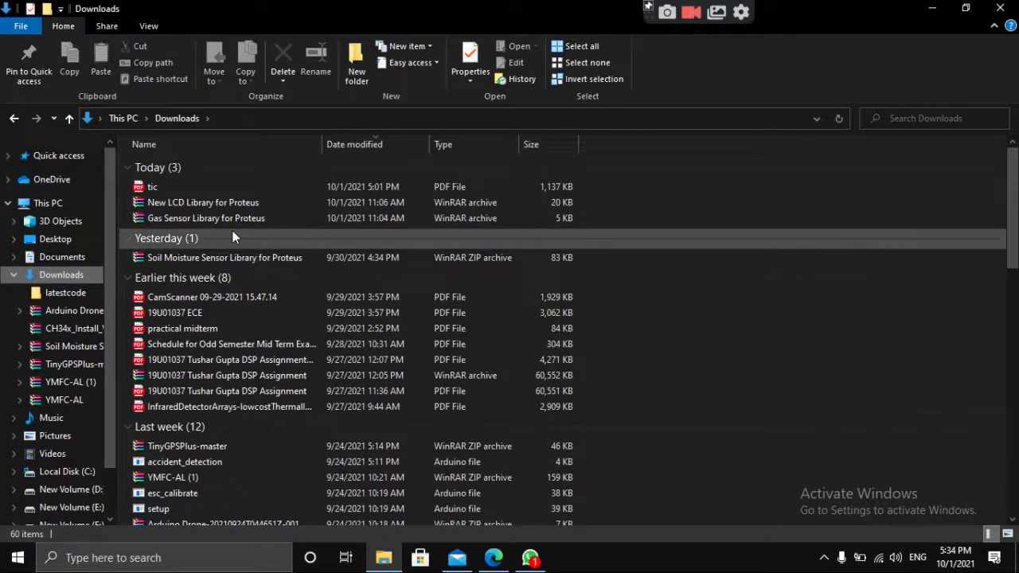
left_click(175, 205)
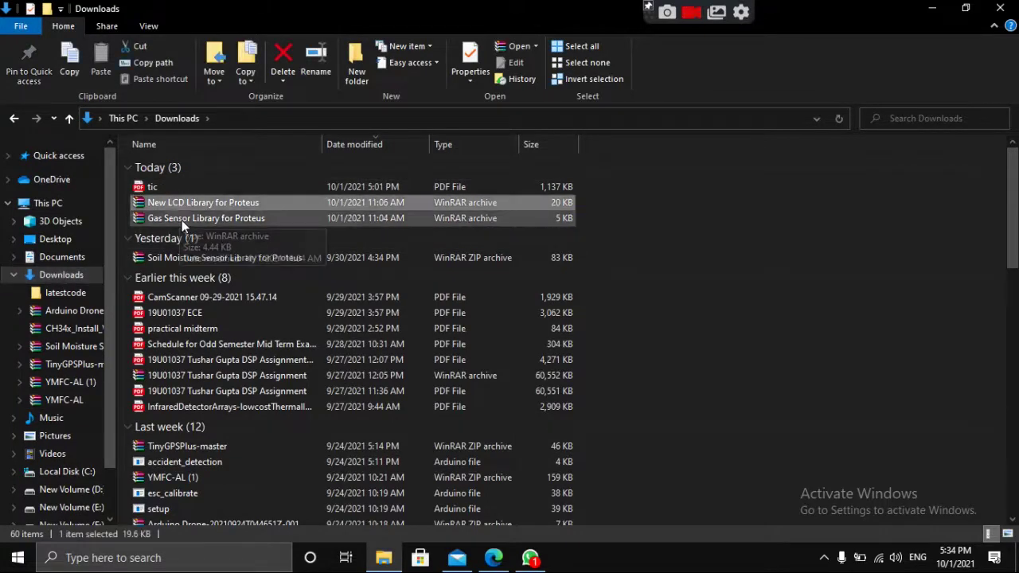
left_click(183, 221)
left_click(195, 261)
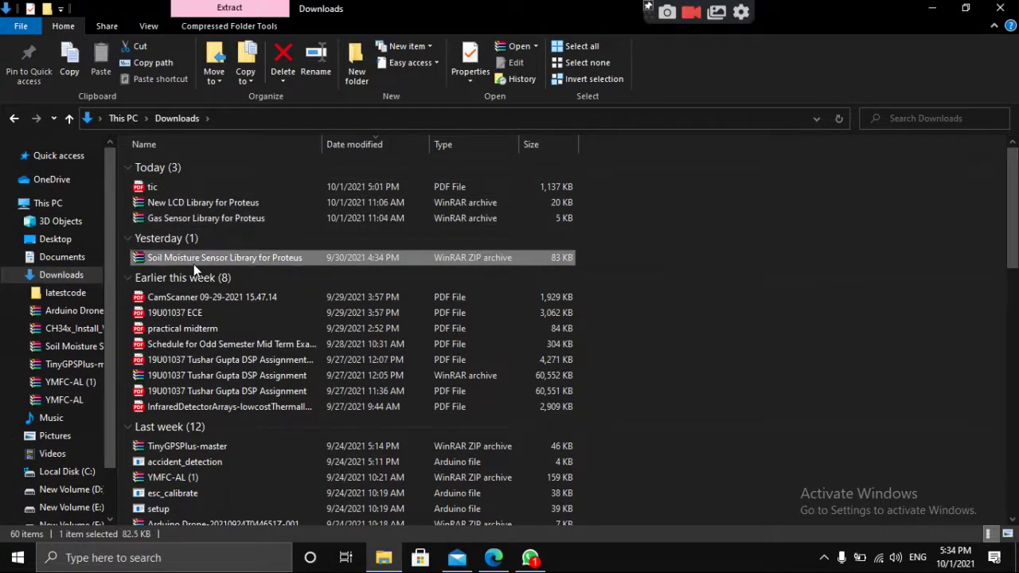
left_click(212, 204)
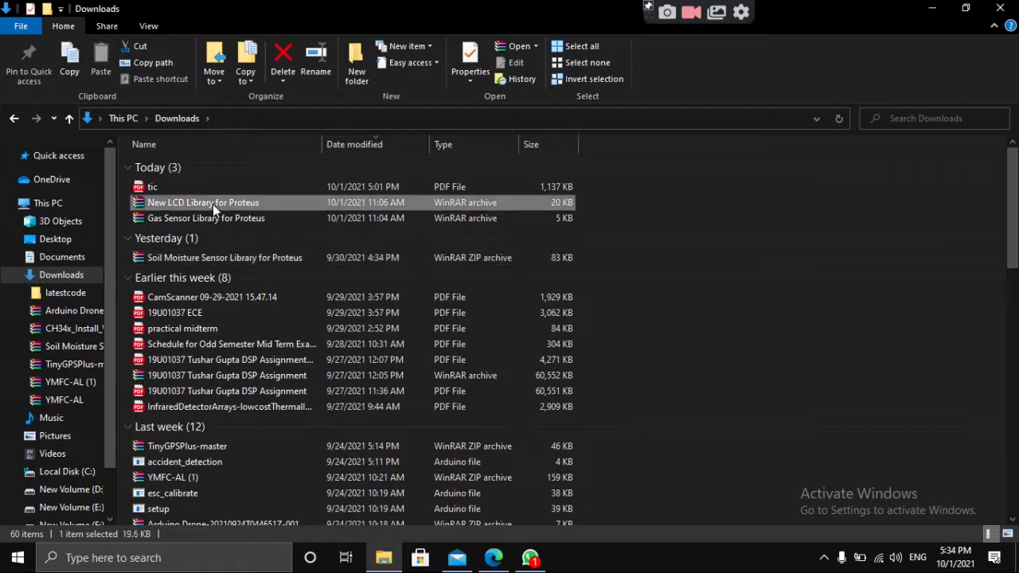
double_click(212, 203)
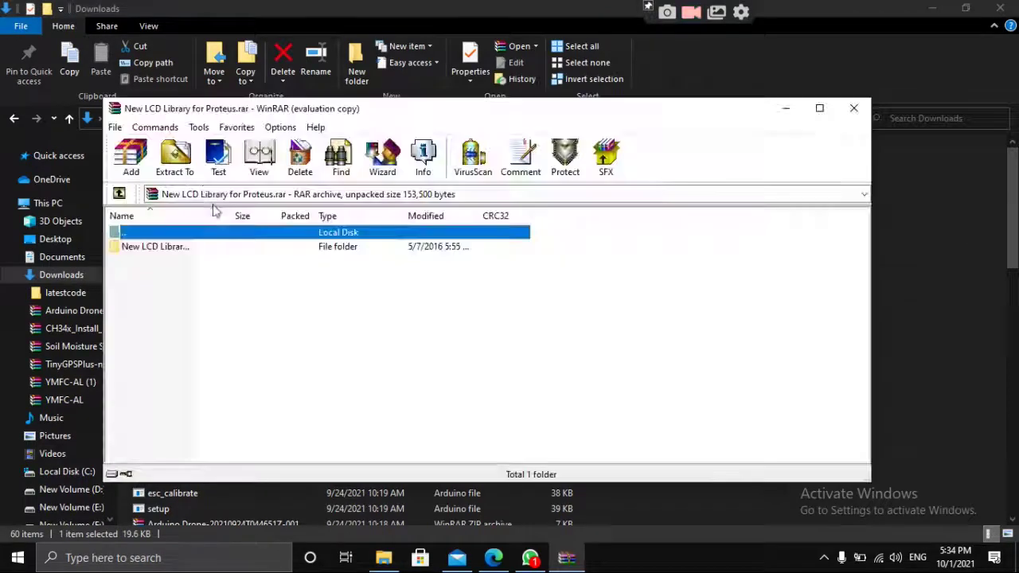
Extract it to D:\Labcenter Electronics\Proteus 8 Professional\DATA\LIBRARY, replacing all existing files
left_click(177, 155)
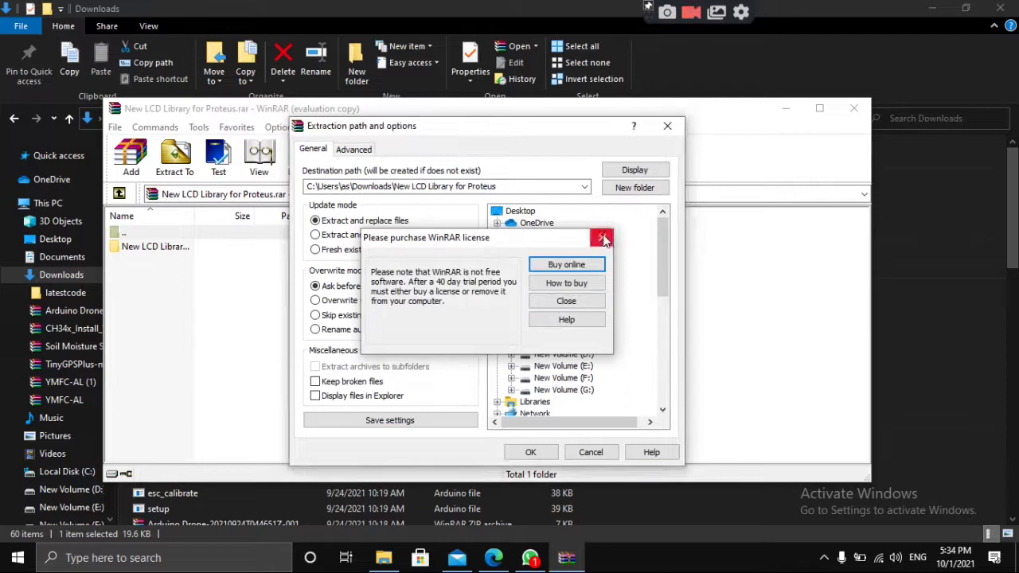
left_click(599, 236)
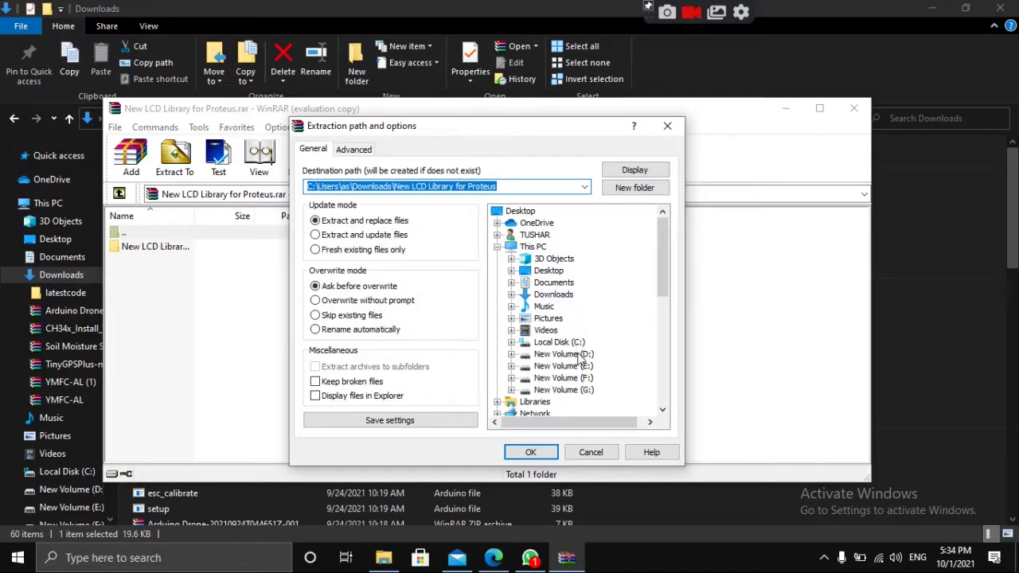
double_click(579, 358)
left_click(593, 380)
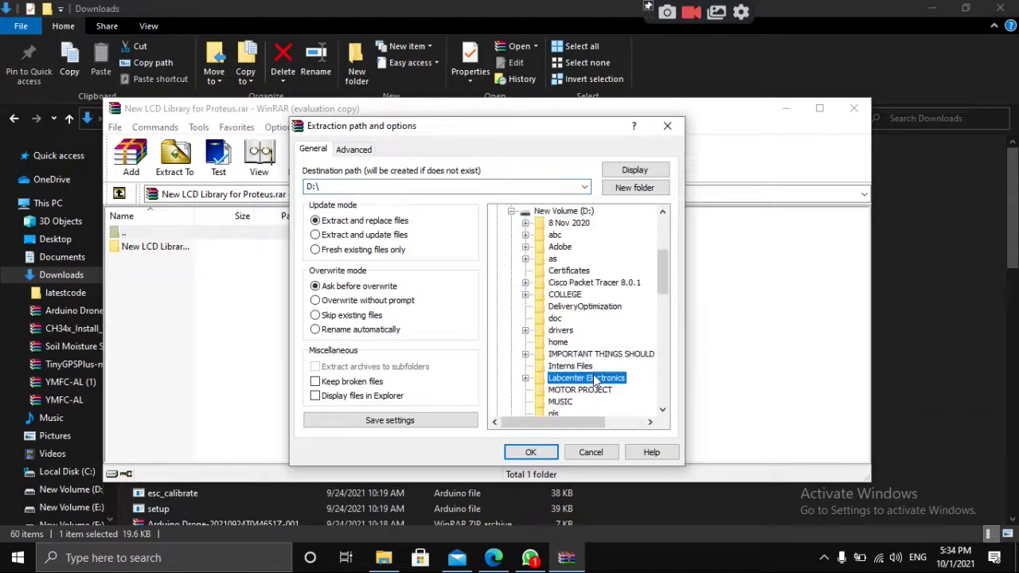
double_click(594, 380)
double_click(601, 401)
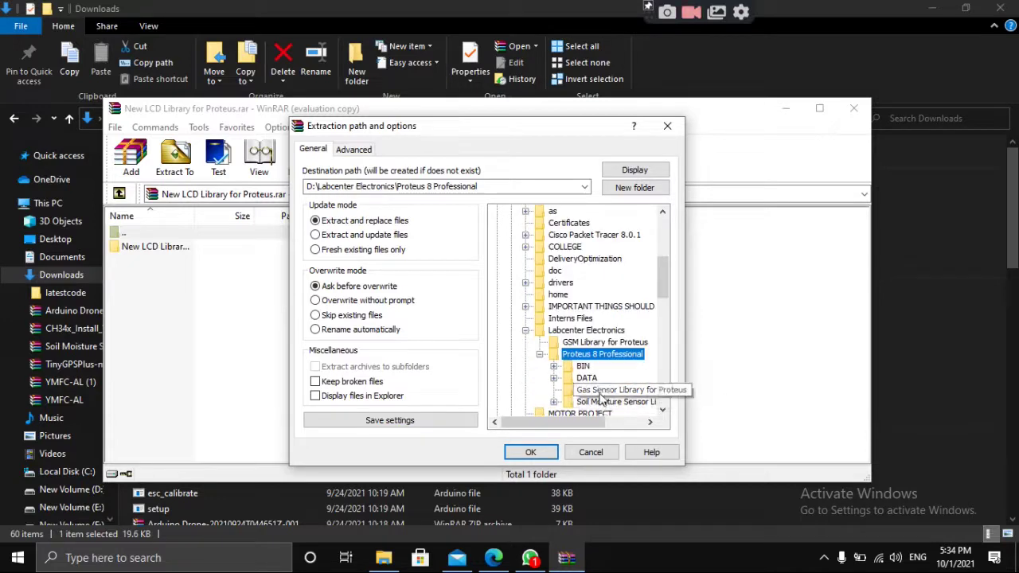
double_click(595, 379)
left_click(599, 380)
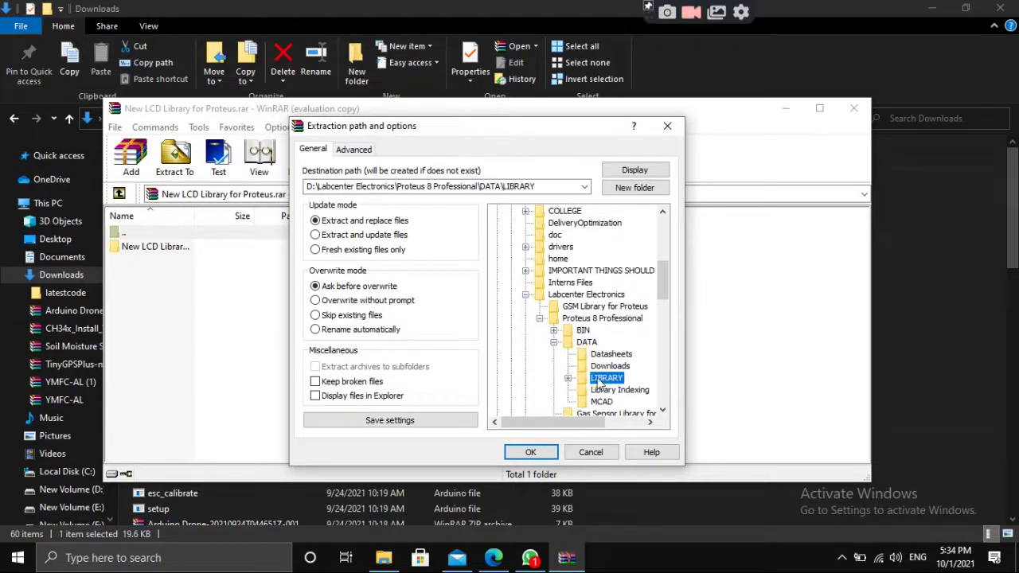
left_click(530, 453)
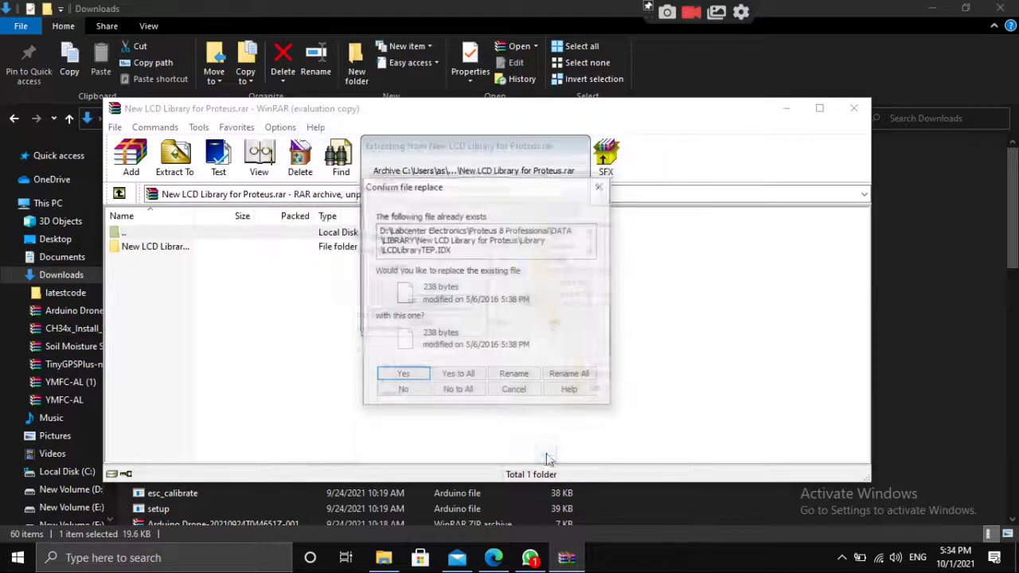
left_click(459, 375)
Close the LCD archive and open the Gas Sensor Library archive for extraction
left_click(854, 108)
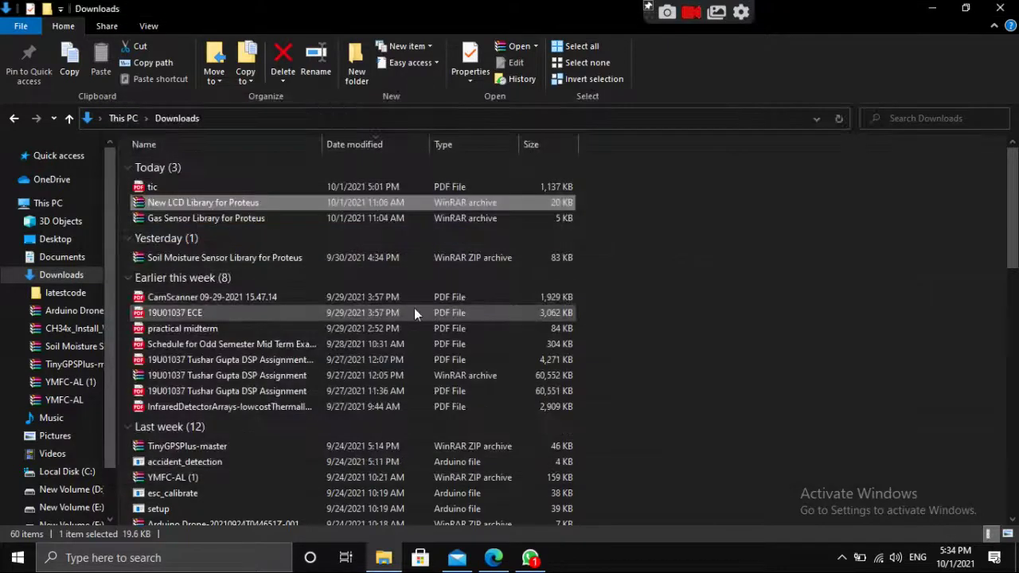
double_click(253, 223)
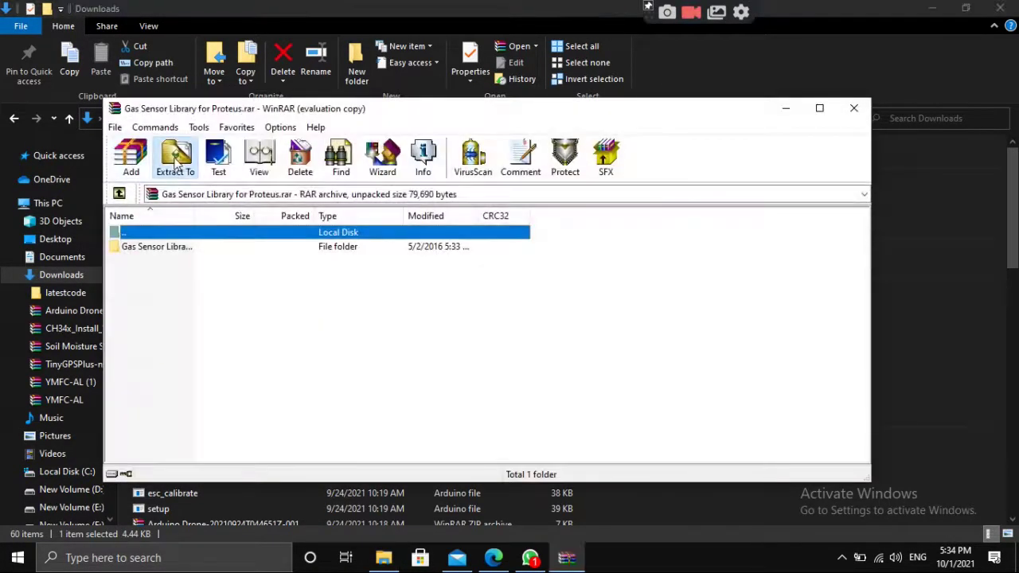
left_click(176, 159)
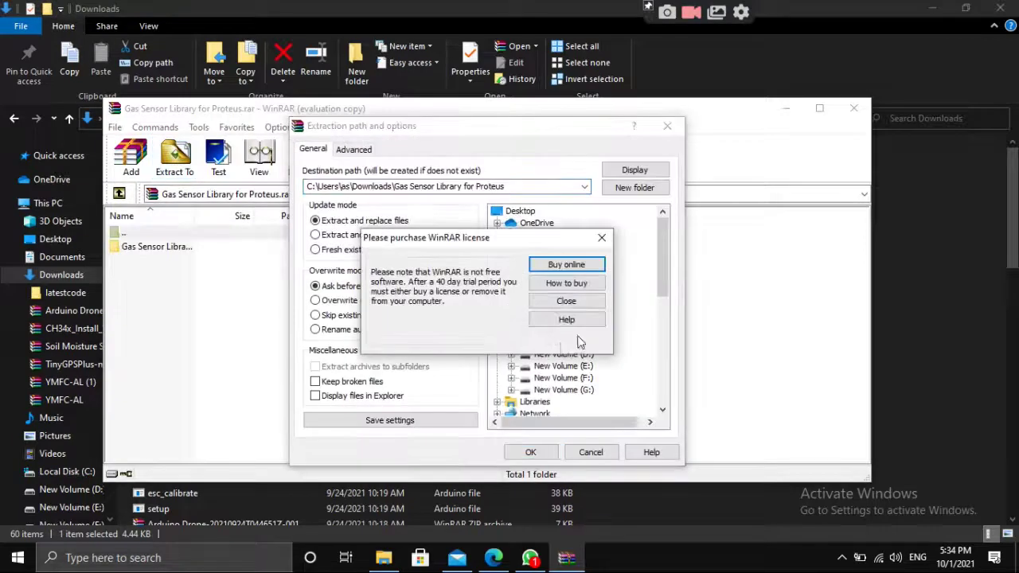
left_click(578, 301)
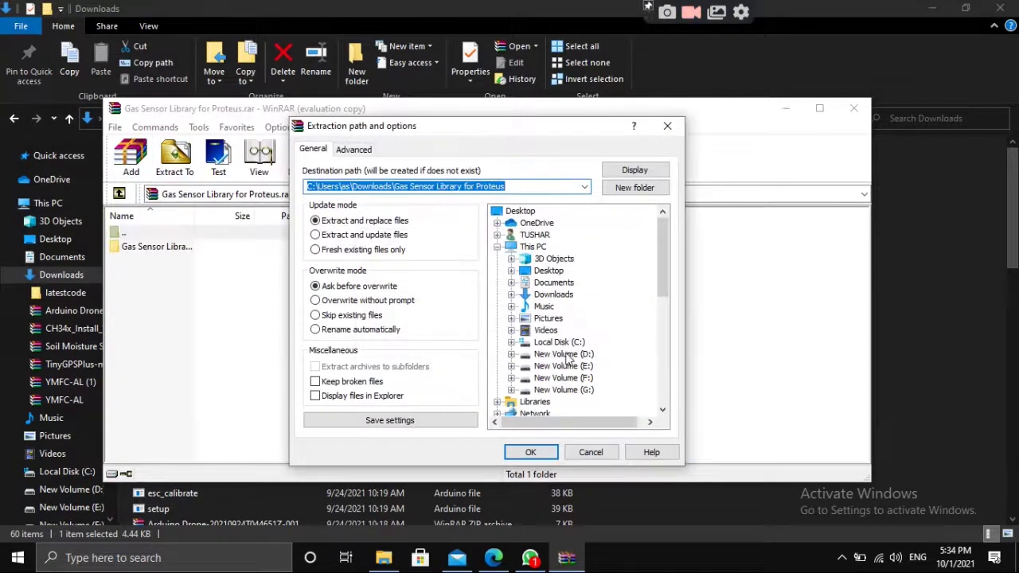
Extract it into the Proteus 8 Professional DATA\LIBRARY folder on drive D, replacing all files
double_click(565, 354)
double_click(589, 378)
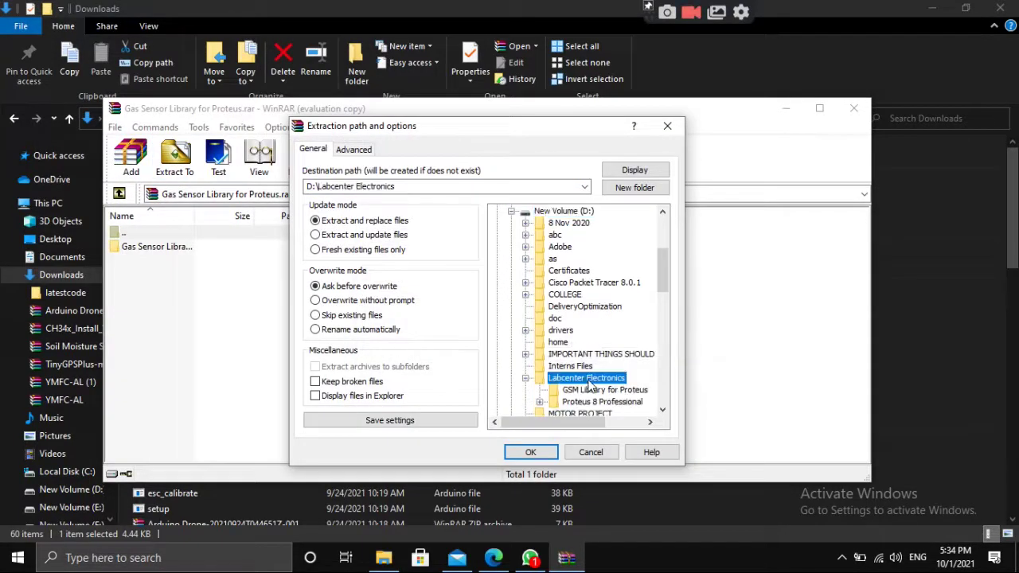
double_click(587, 401)
left_click(587, 378)
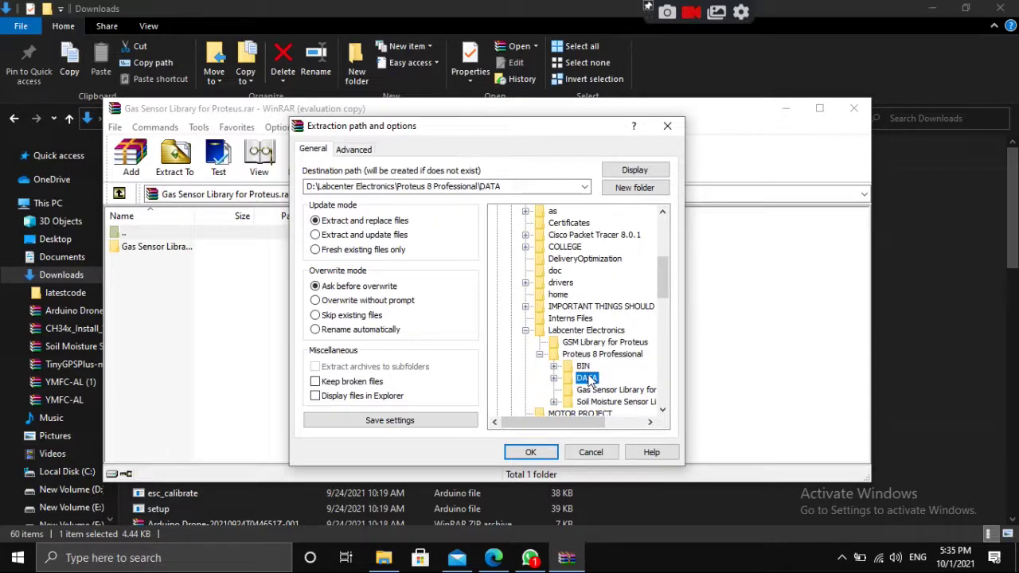
double_click(587, 378)
left_click(603, 380)
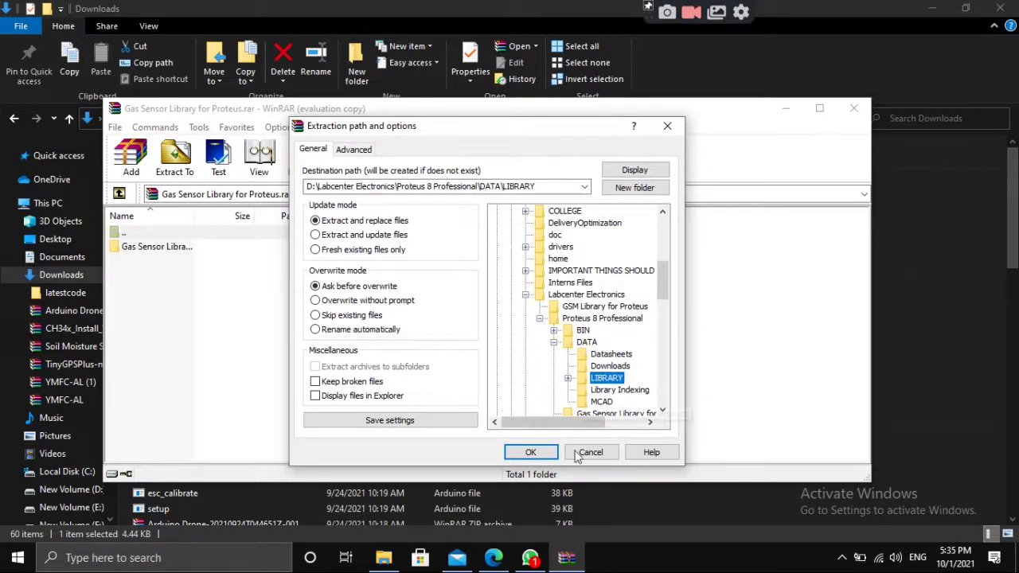
left_click(530, 452)
left_click(458, 374)
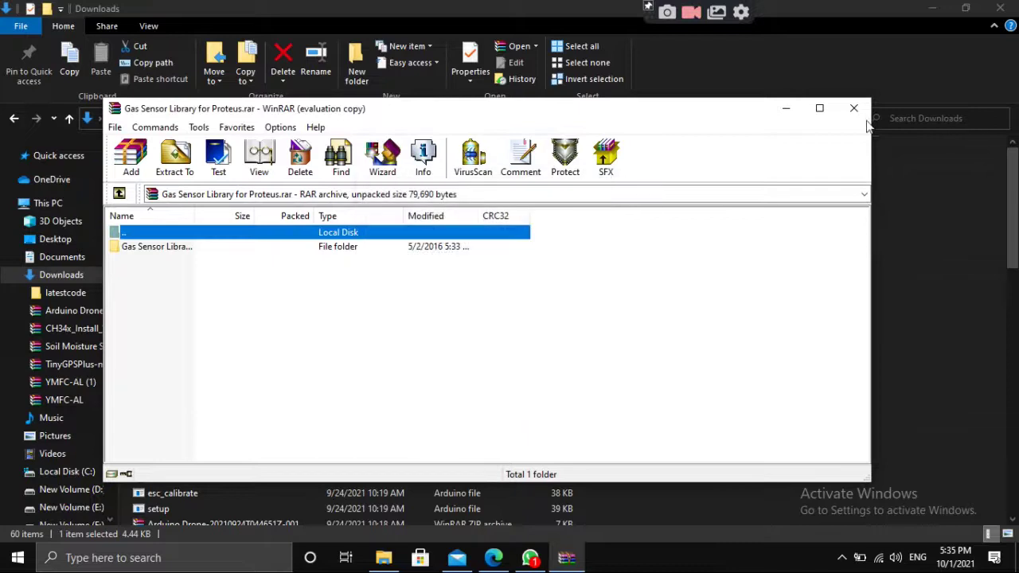
Close the Gas Sensor archive and open the Soil Moisture Sensor Library zip for extraction
left_click(856, 108)
left_click(180, 260)
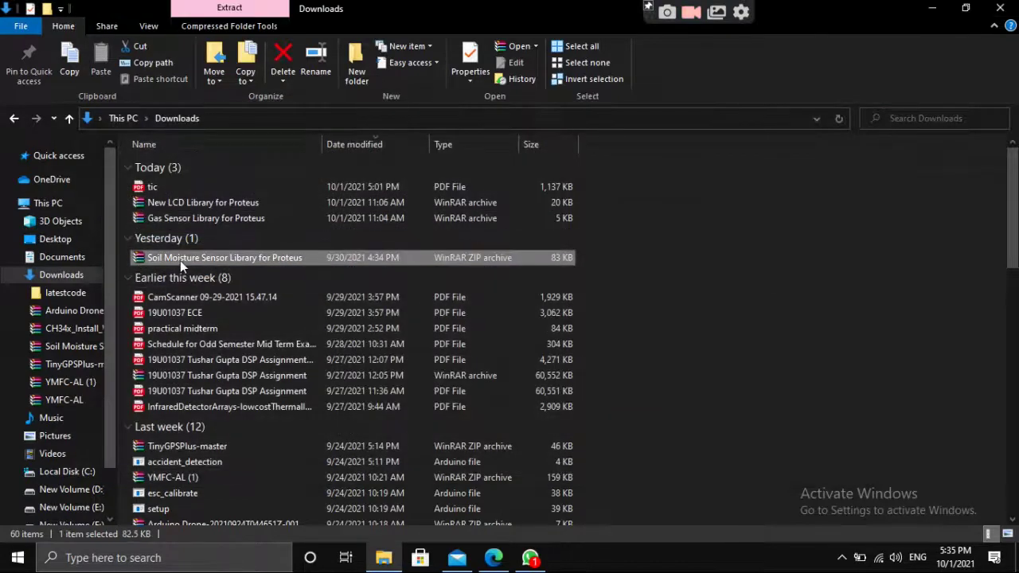
double_click(180, 260)
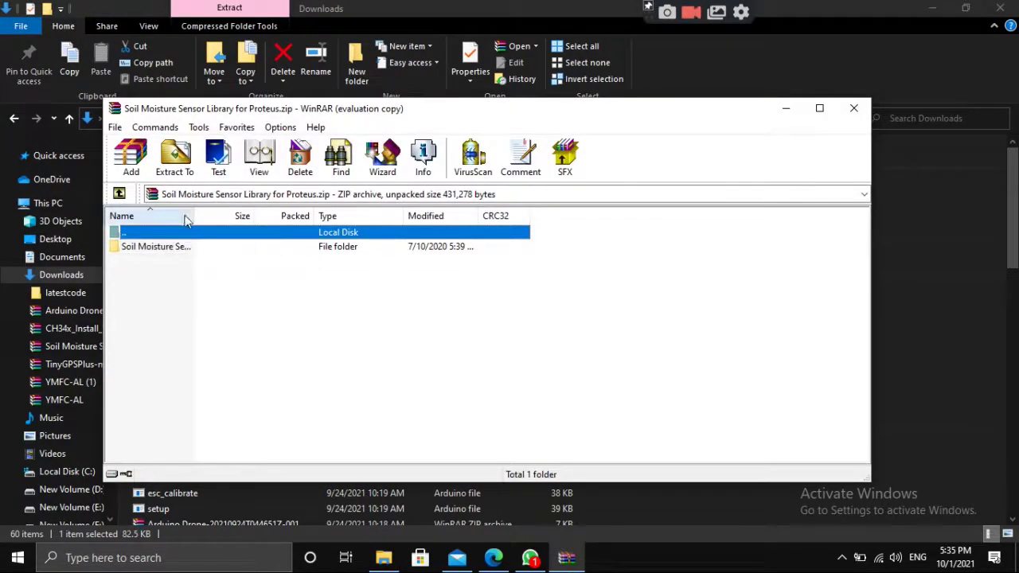
left_click(601, 237)
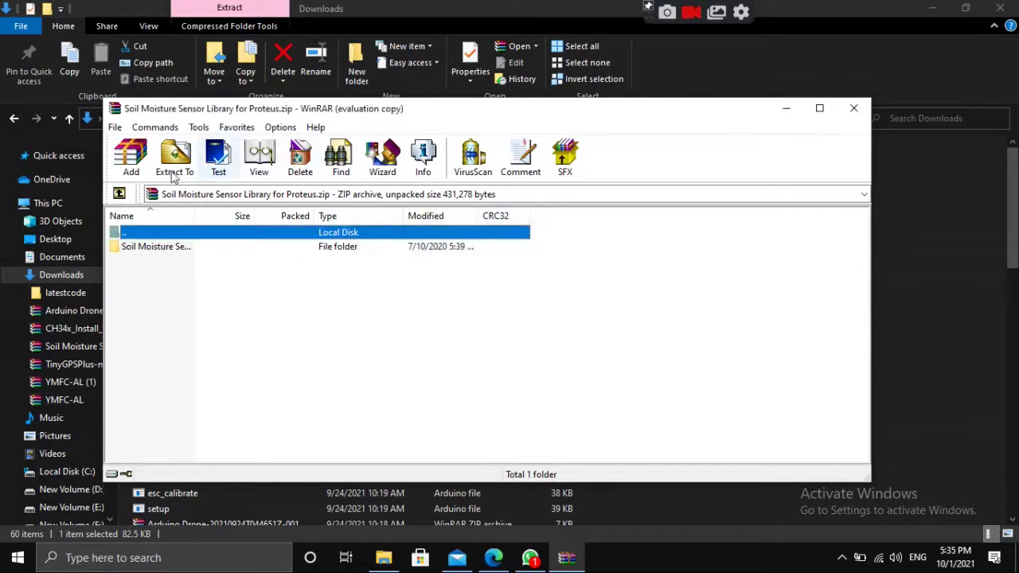
left_click(174, 165)
Extract it into D:\...\DATA\LIBRARY, replacing all files, then close the archive window
left_click(574, 356)
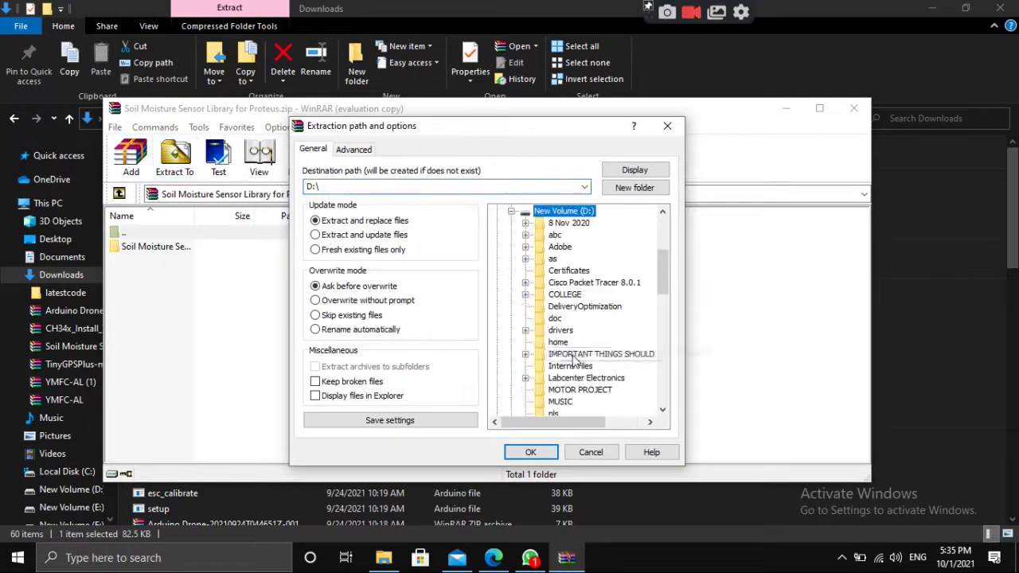
double_click(583, 379)
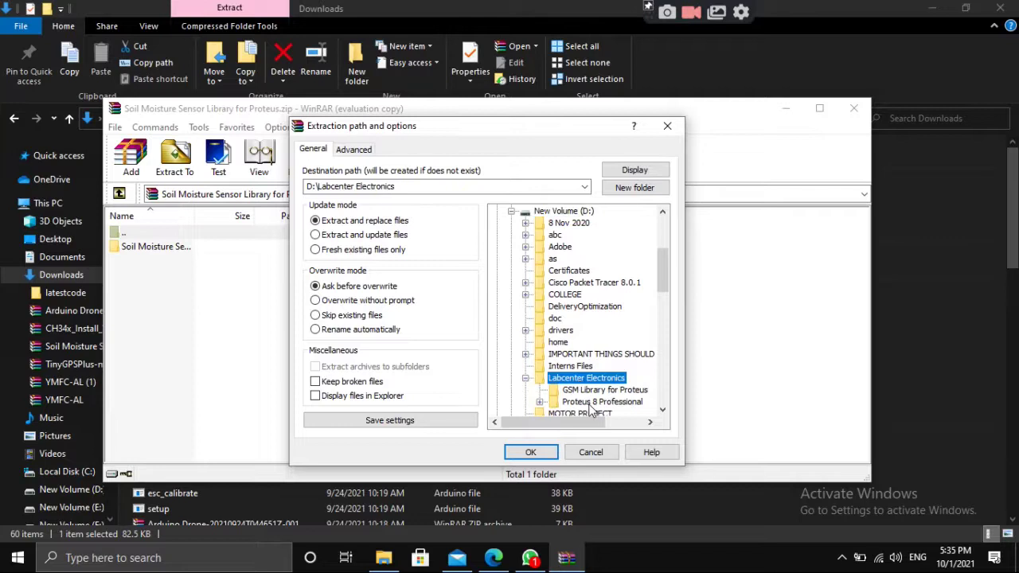
double_click(591, 402)
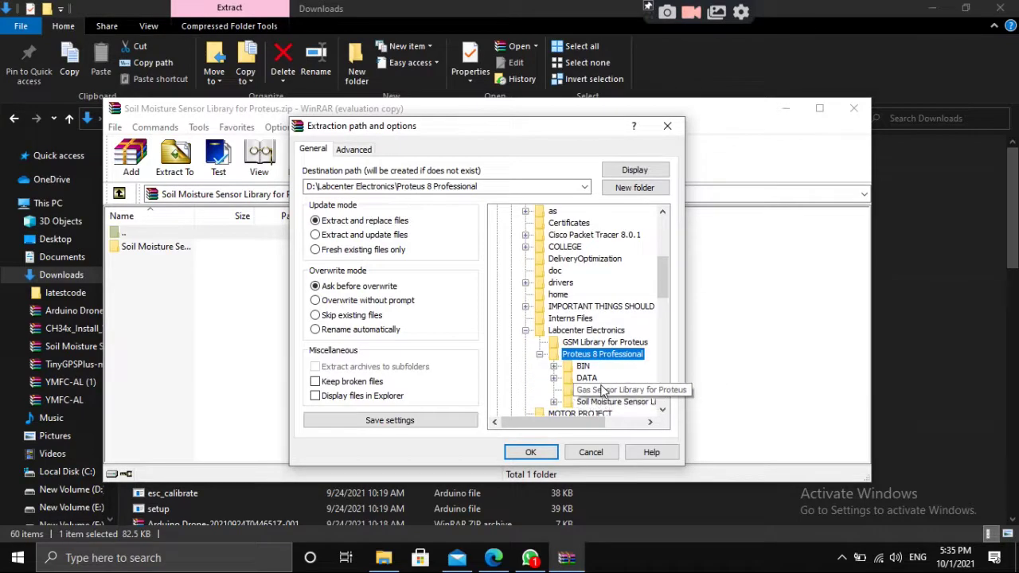
double_click(598, 389)
double_click(605, 377)
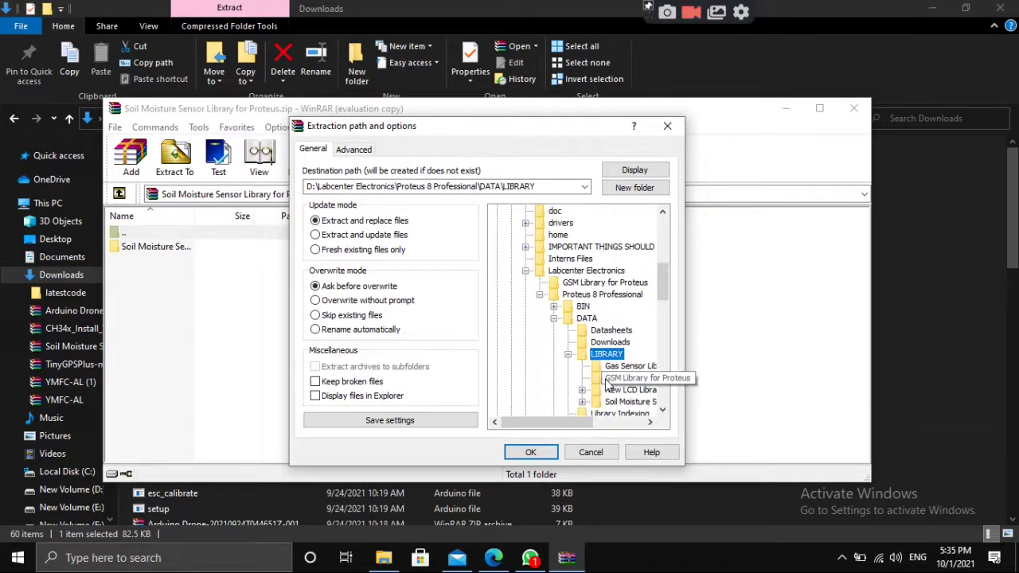
left_click(546, 458)
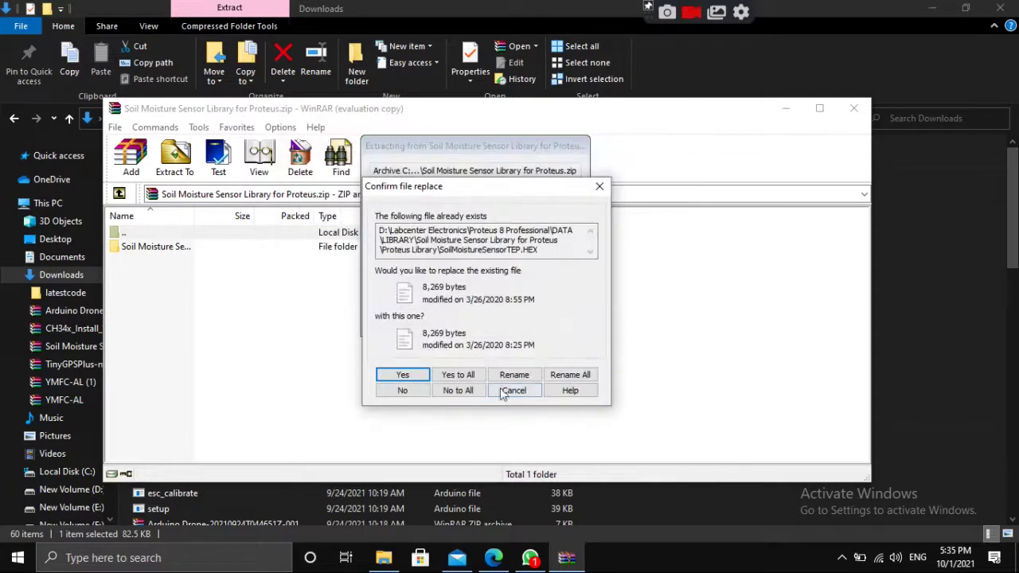
left_click(460, 375)
left_click(854, 108)
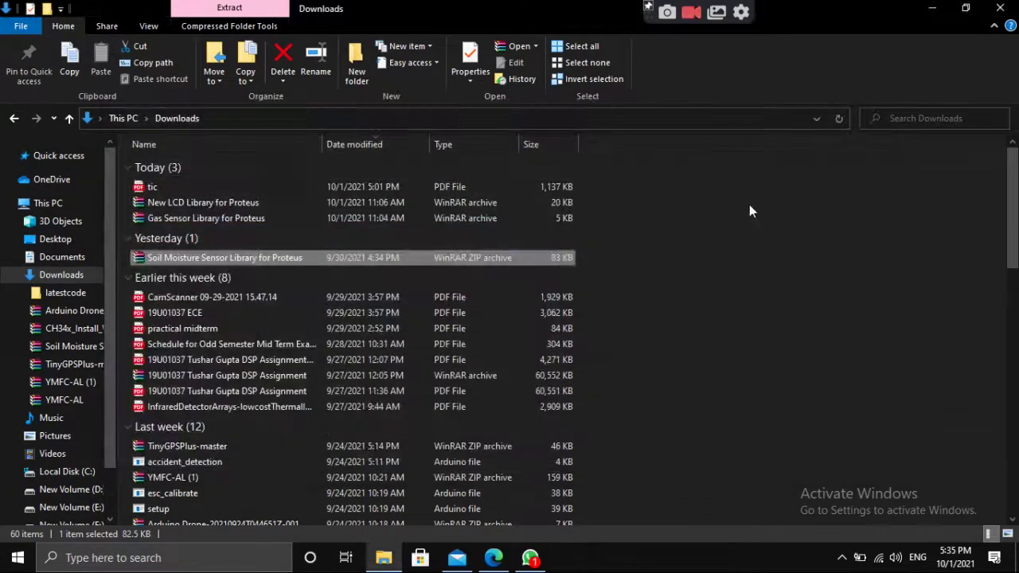
Minimize the browser and Downloads windows and launch Arduino IDE with the Smart_Irrigation_by_UNO sketch
left_click(501, 562)
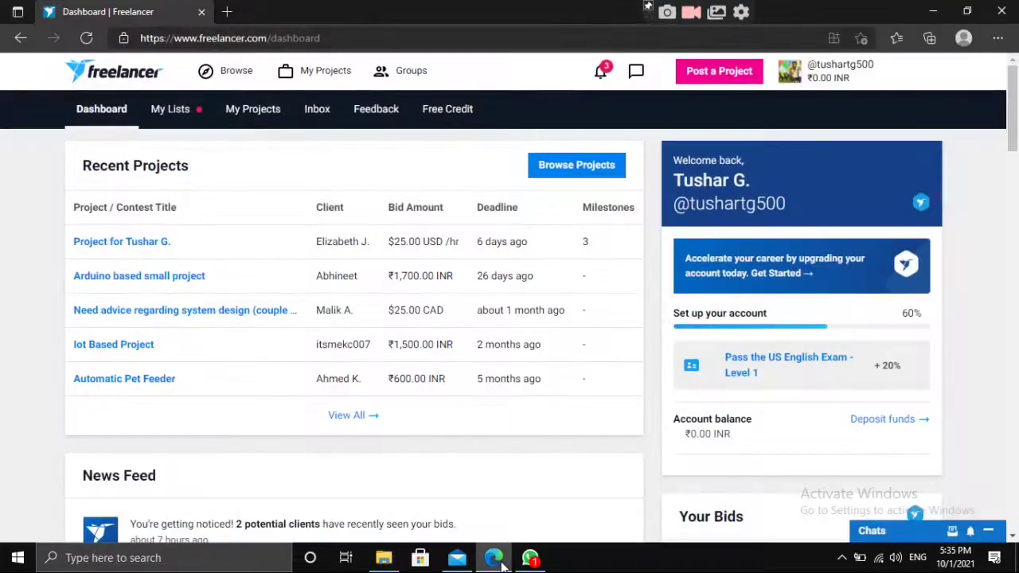
left_click(911, 11)
left_click(929, 8)
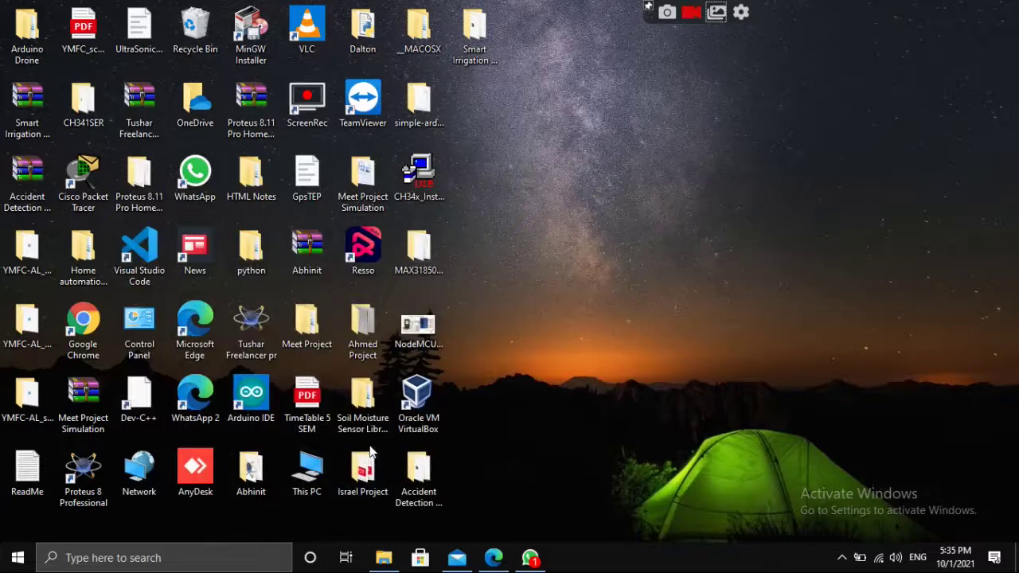
double_click(250, 399)
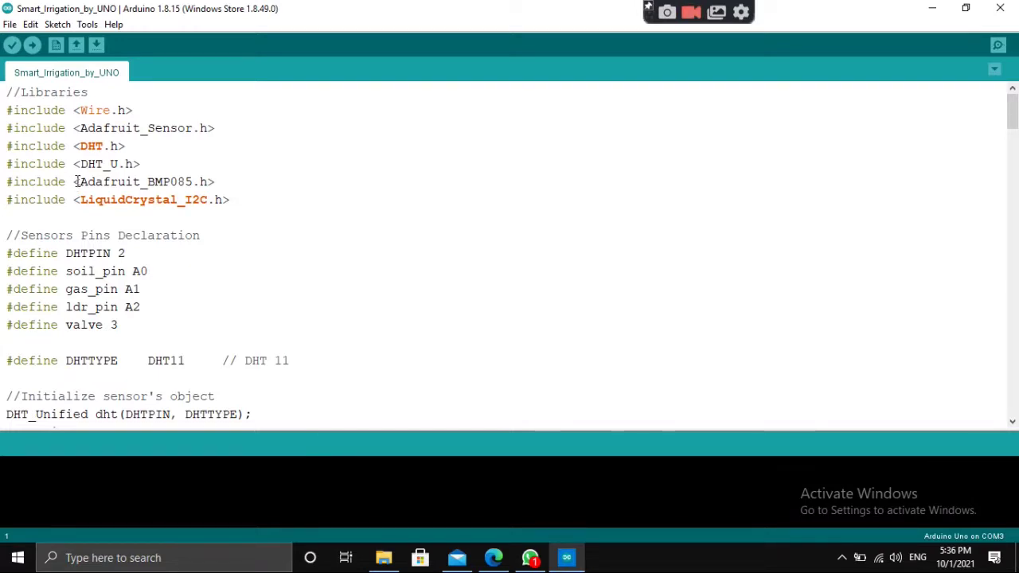
Open Tools > Manage Libraries and move the Library Manager window into view
left_click(86, 24)
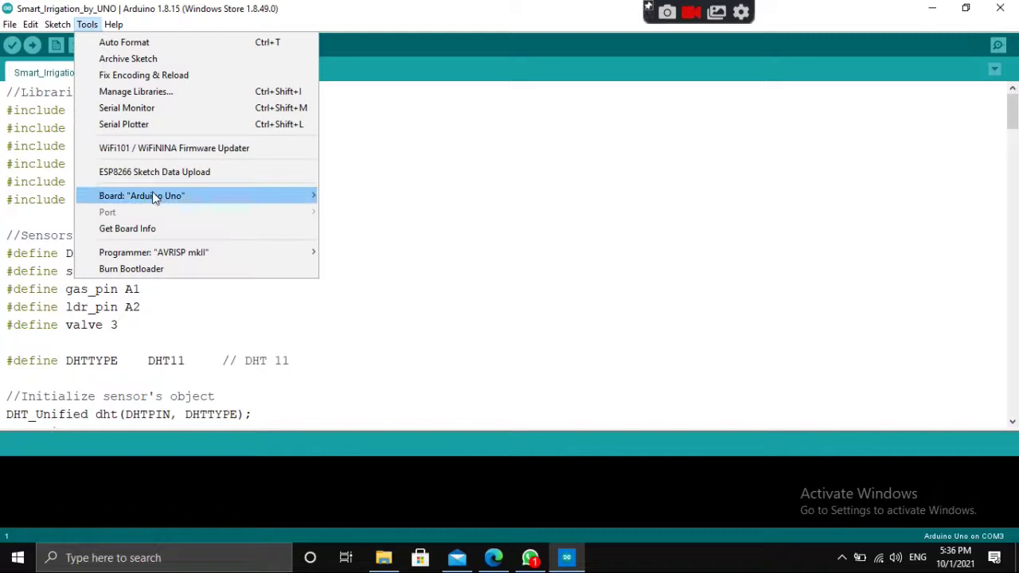
left_click(144, 94)
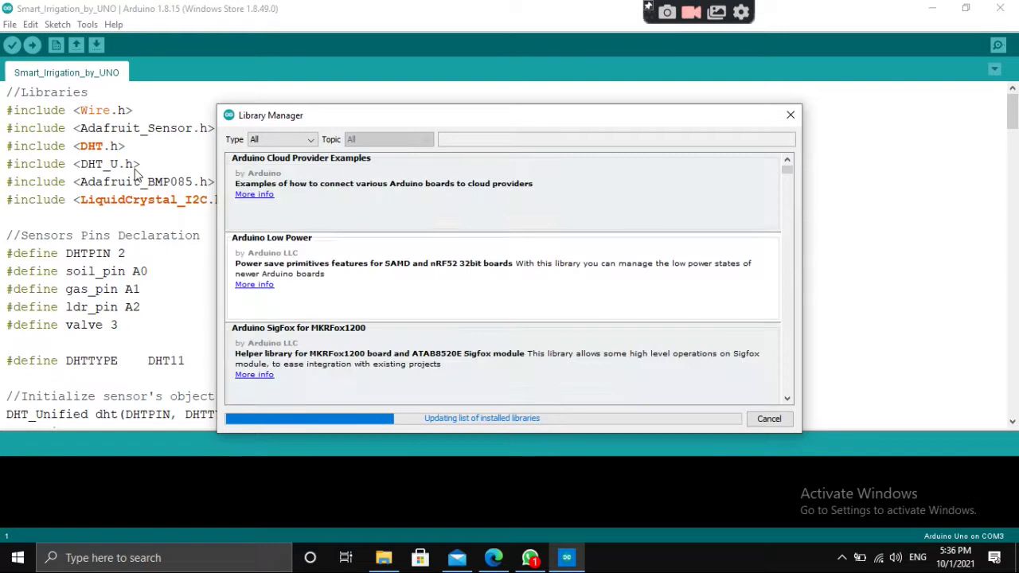
left_click_drag(288, 121, 394, 58)
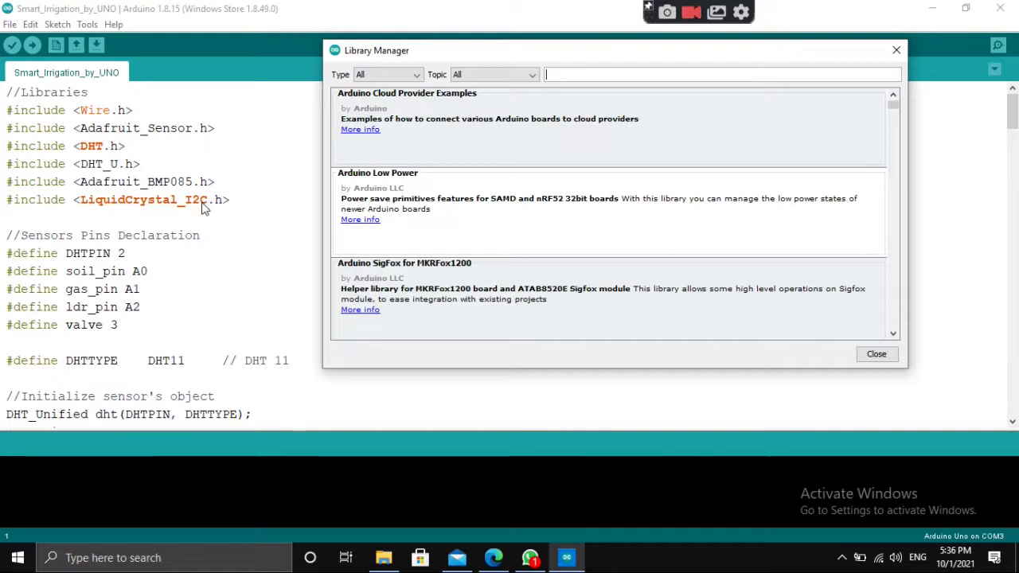
Search 'bmp180', confirm Adafruit BMP085 Library 1.2.1 shows INSTALLED, then close the Library Manager
mouse_move(582, 99)
left_click(582, 75)
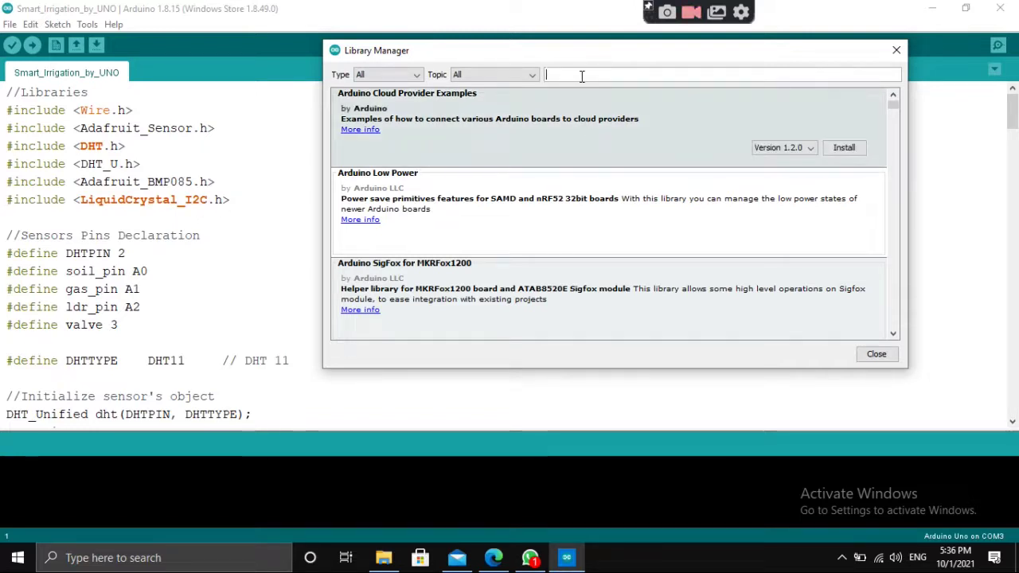
type("bmp")
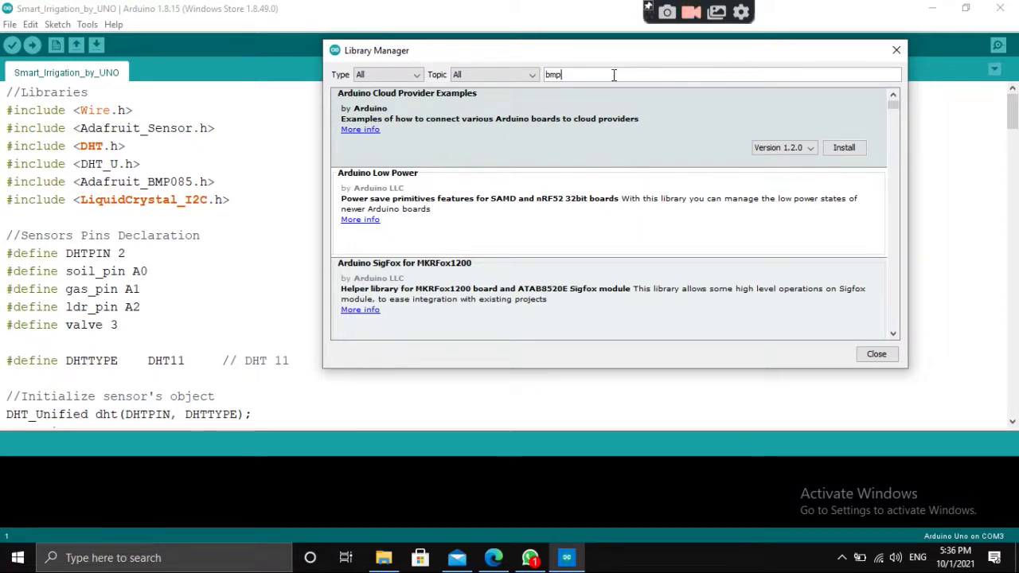
type("180")
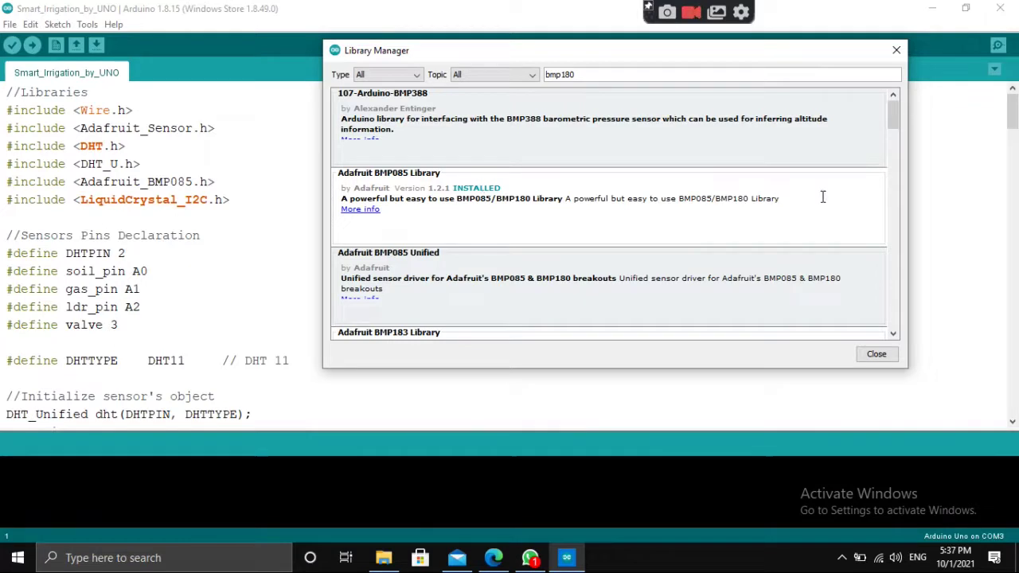
scroll(854, 238, "down", 2)
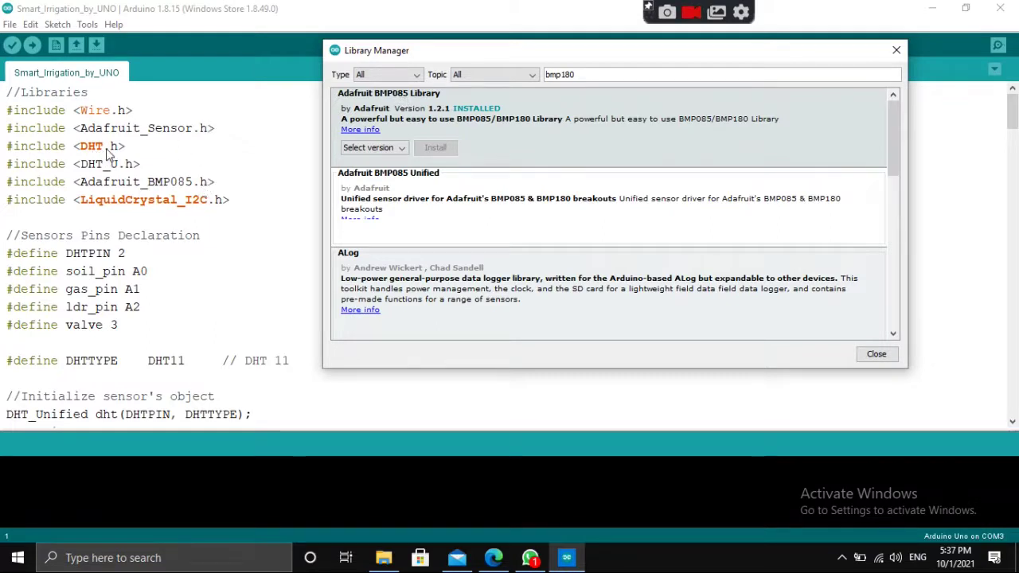
left_click(598, 74)
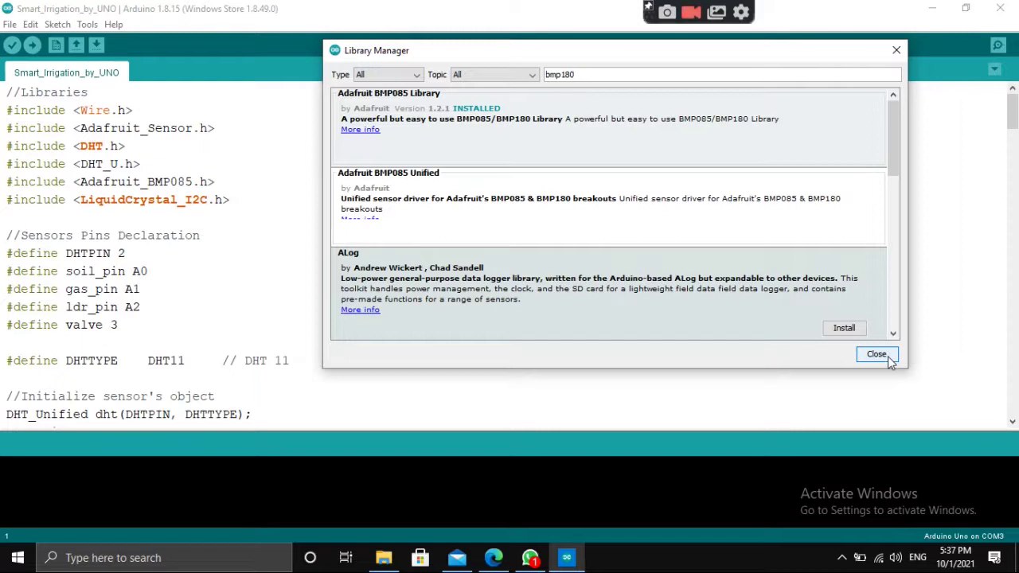
left_click(888, 358)
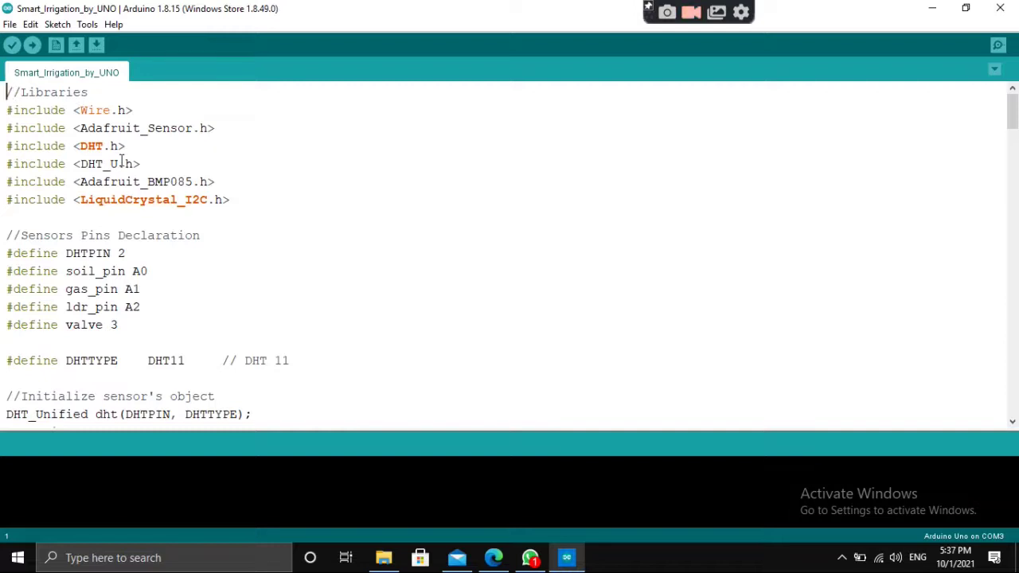
scroll(196, 333, "down", 1)
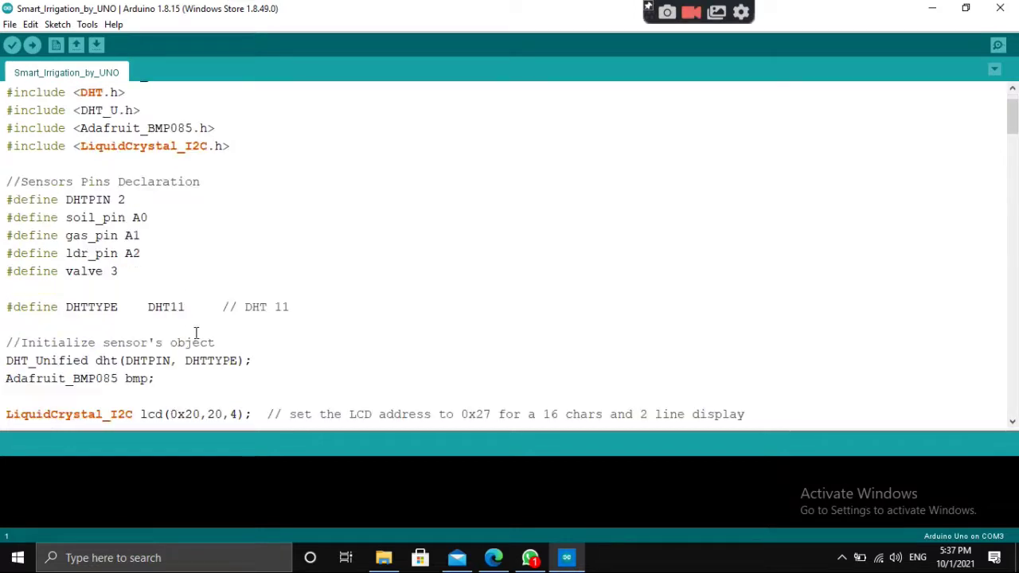
scroll(269, 364, "down", 1)
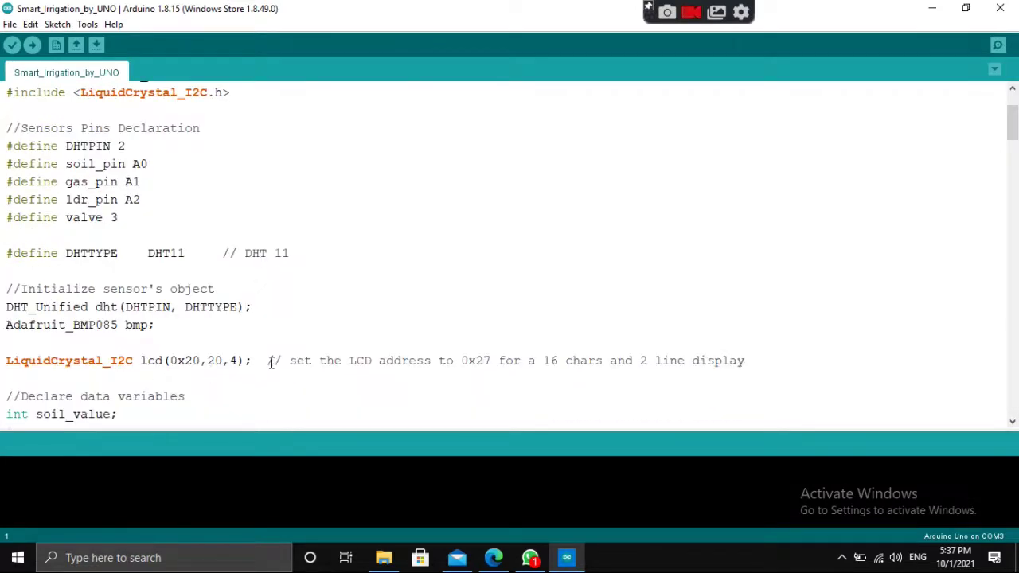
scroll(269, 364, "down", 1)
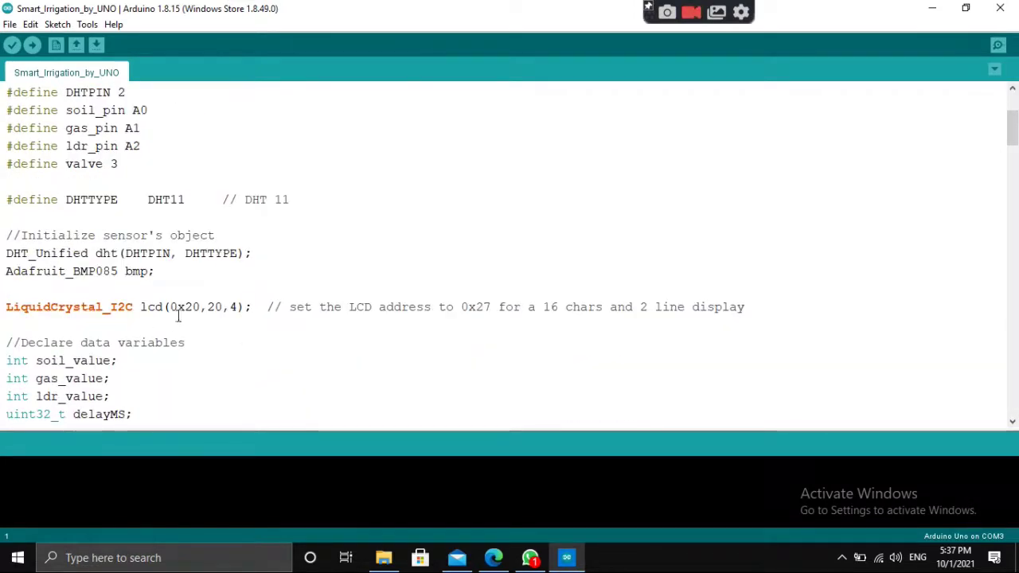
scroll(188, 306, "down", 8)
scroll(188, 311, "up", 11)
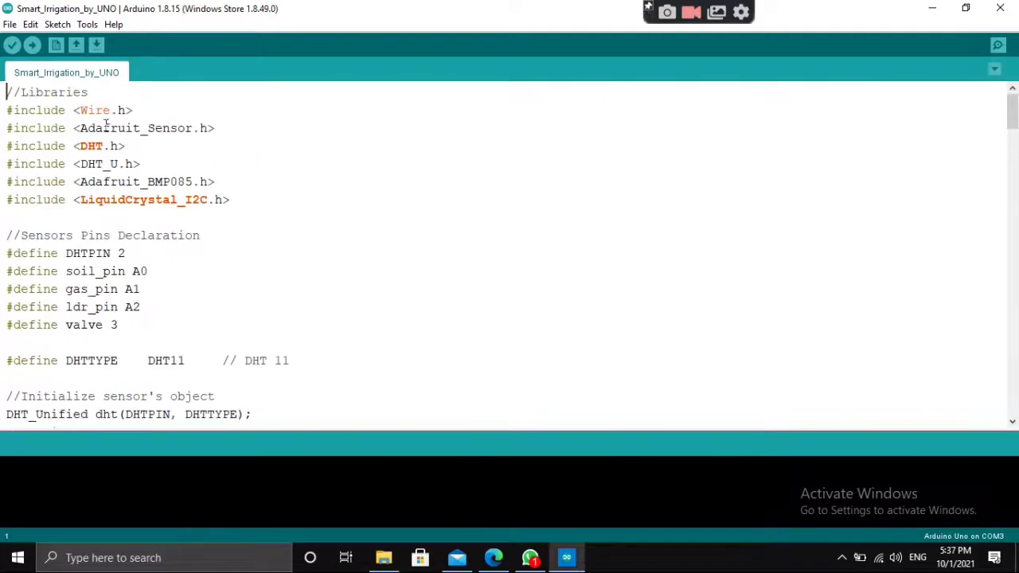
Check that the selected board is Arduino Uno without changing anything
left_click(88, 24)
mouse_move(114, 24)
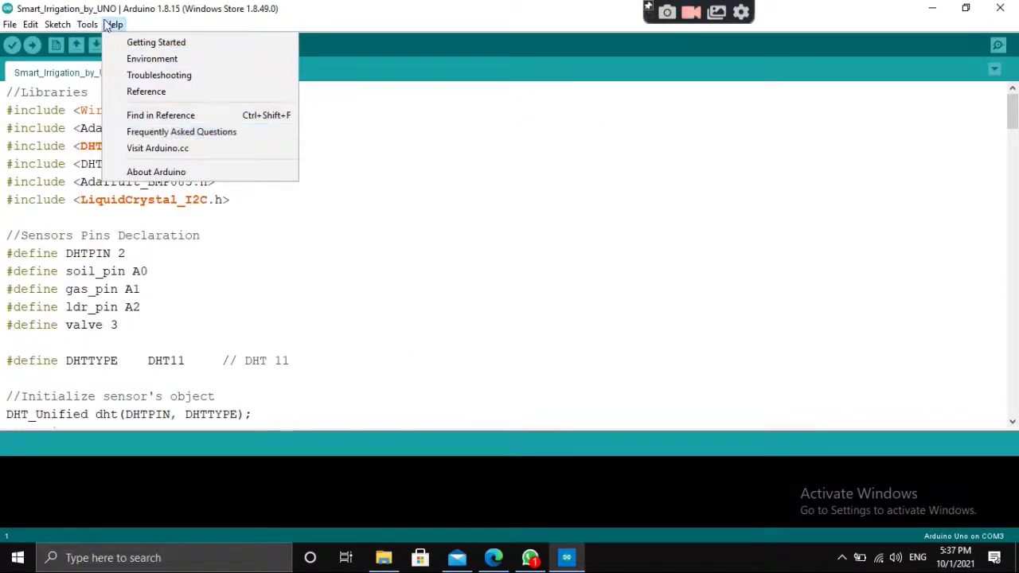
mouse_move(123, 197)
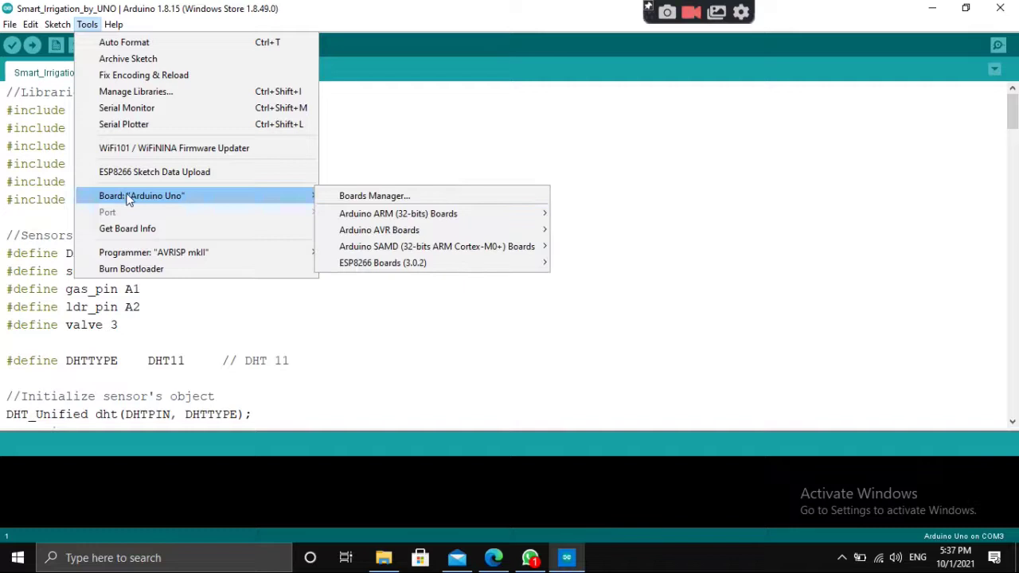
left_click(88, 24)
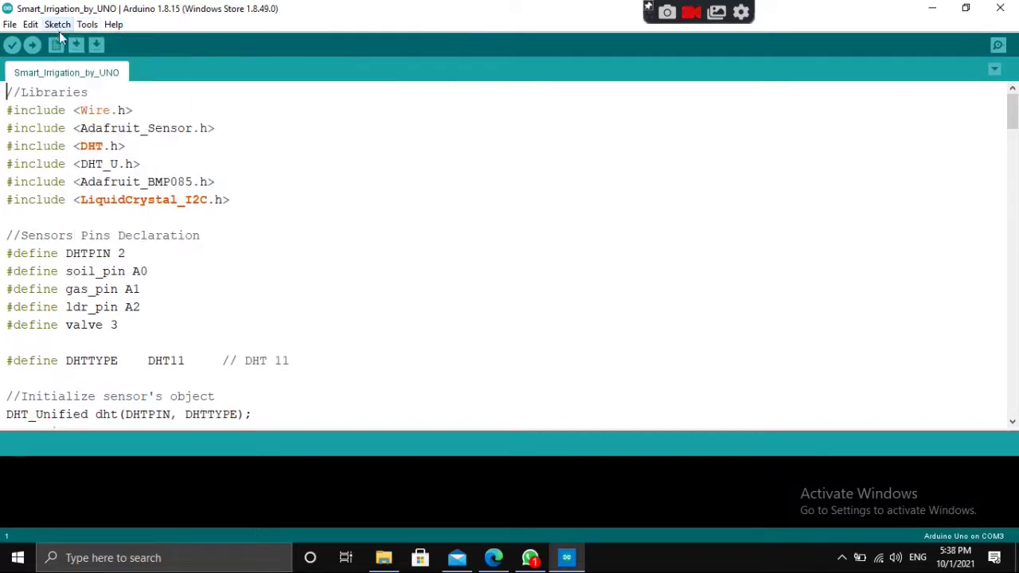
Export the sketch's compiled binary from the Sketch menu
left_click(67, 25)
left_click(88, 92)
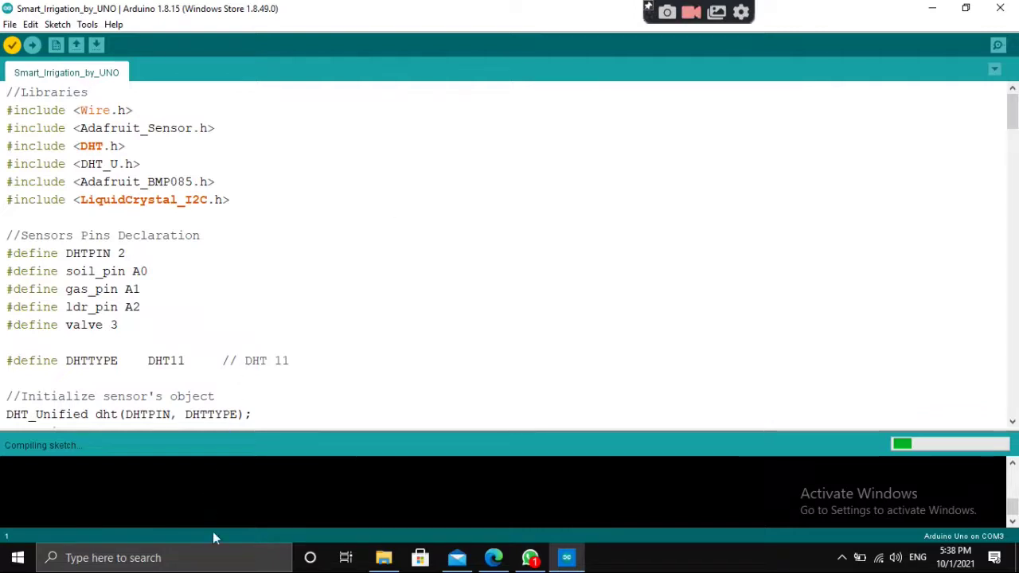
left_click(216, 559)
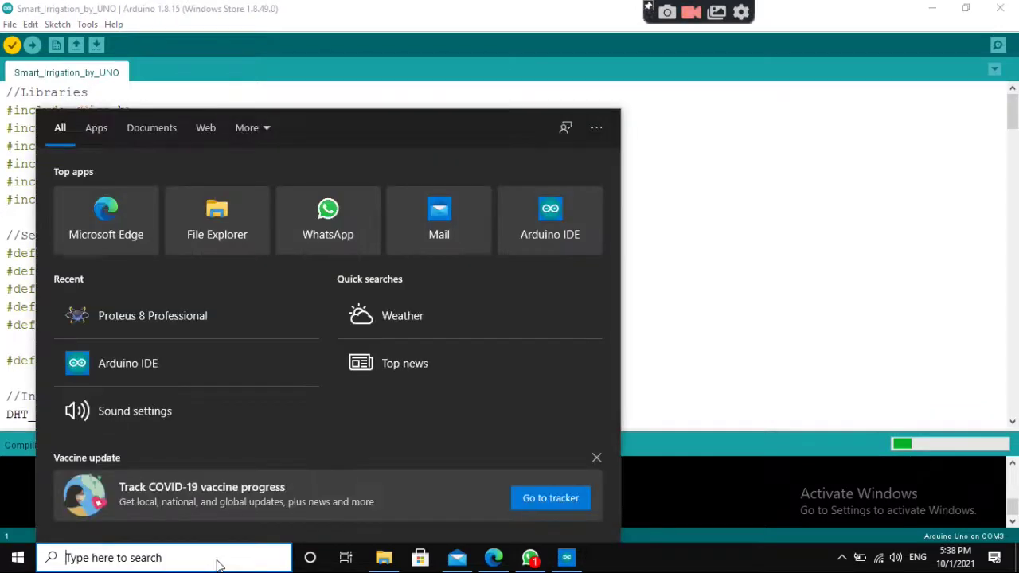
Search Windows for 'pro' and launch Proteus 8 Professional
type("pro")
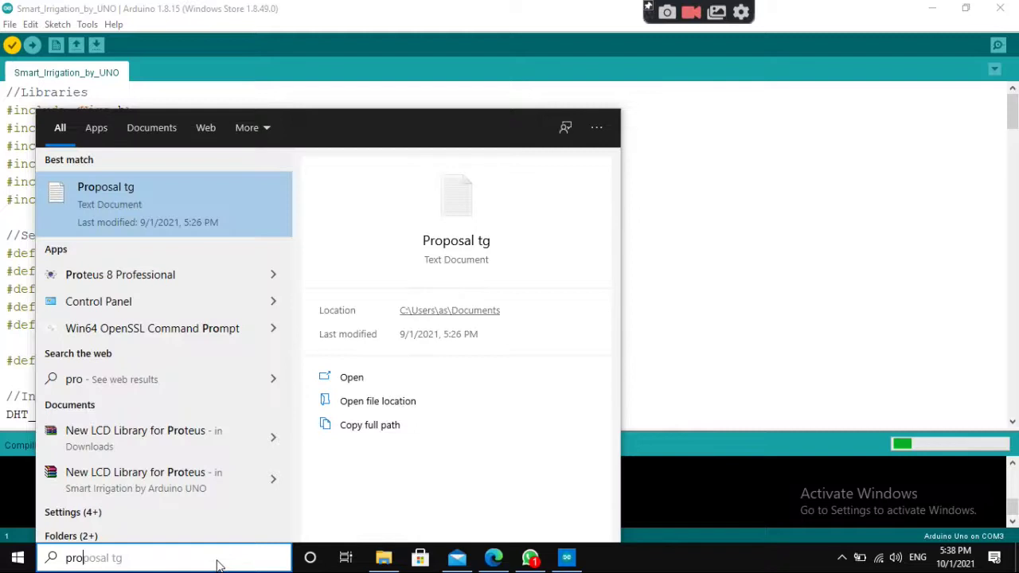
key("Down")
key("Return")
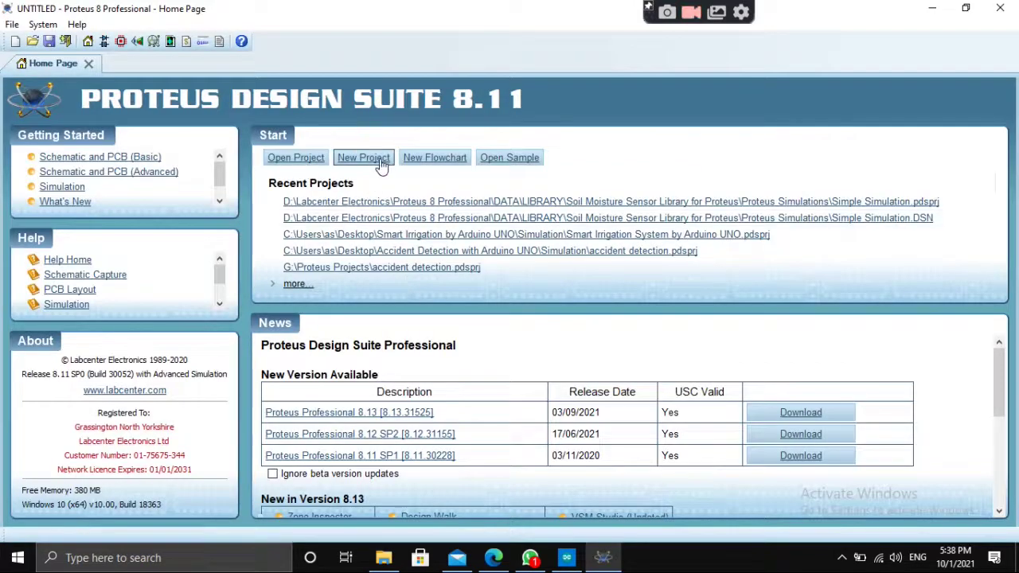
Start a new project named 'smart irrigation with arduino uno' saved in G:\Proteus Projects
left_click(380, 158)
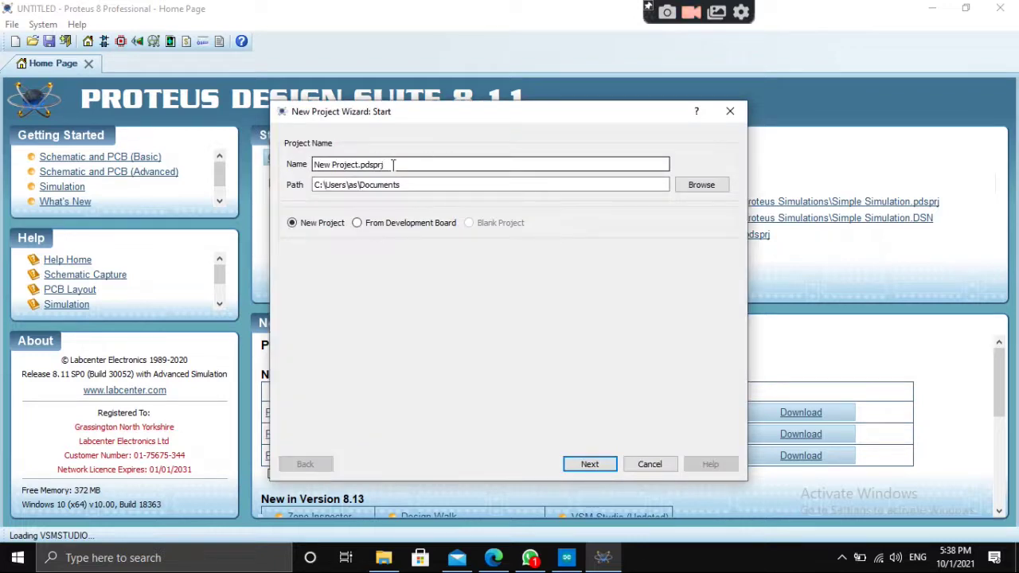
left_click_drag(371, 164, 305, 156)
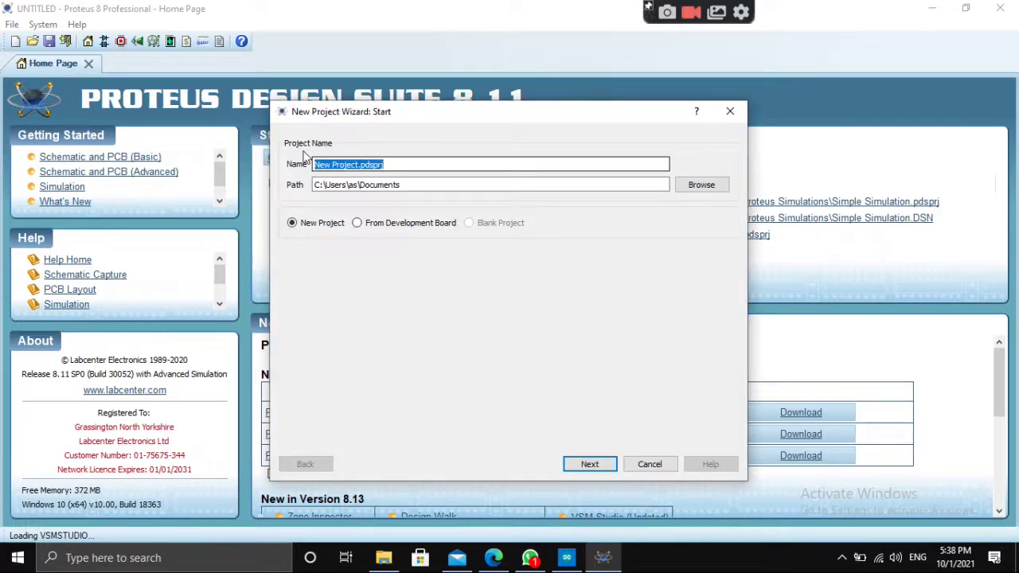
type("smart irrigation with ardui")
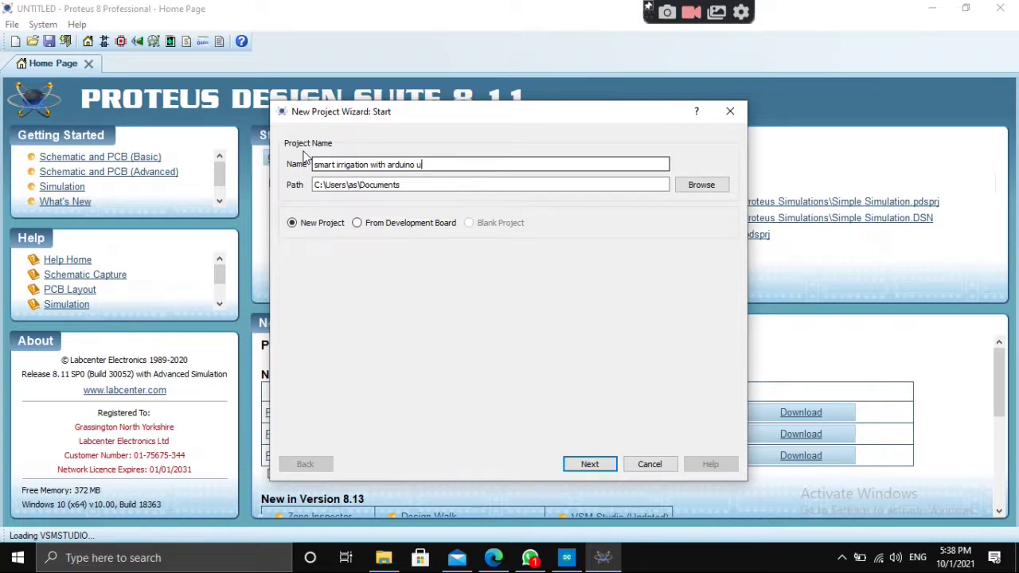
type("no")
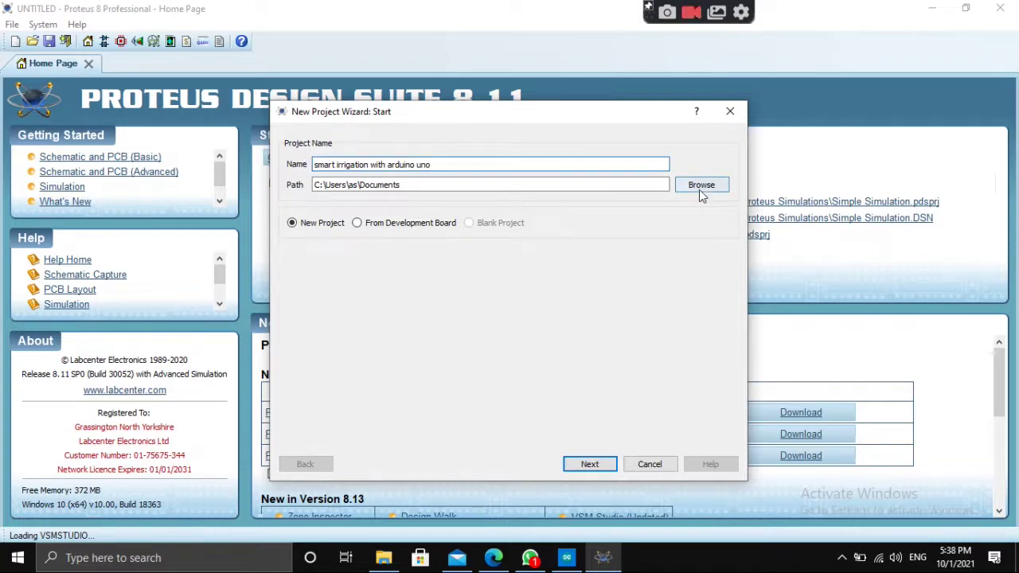
left_click(696, 188)
scroll(358, 380, "down", 1)
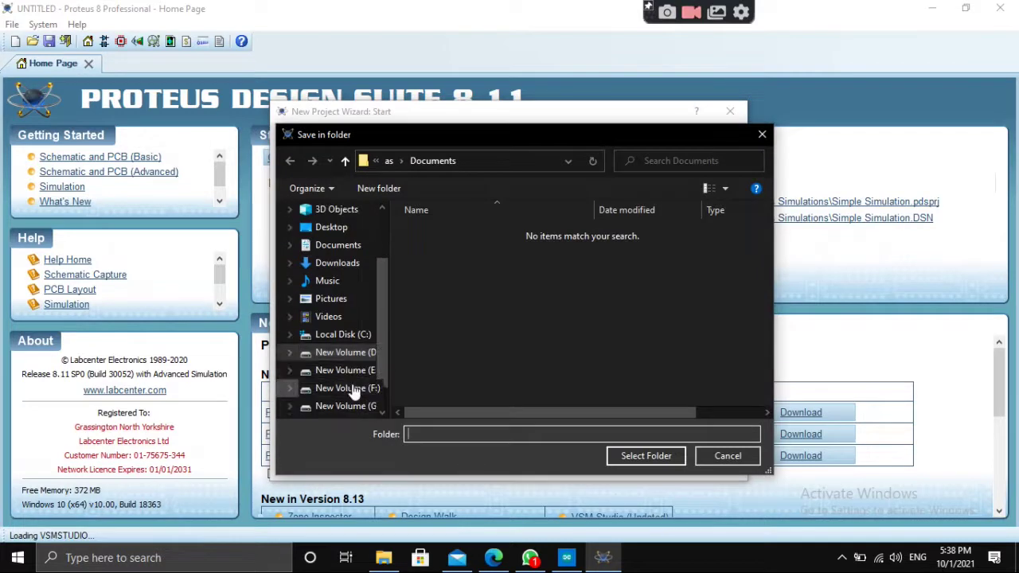
left_click(355, 405)
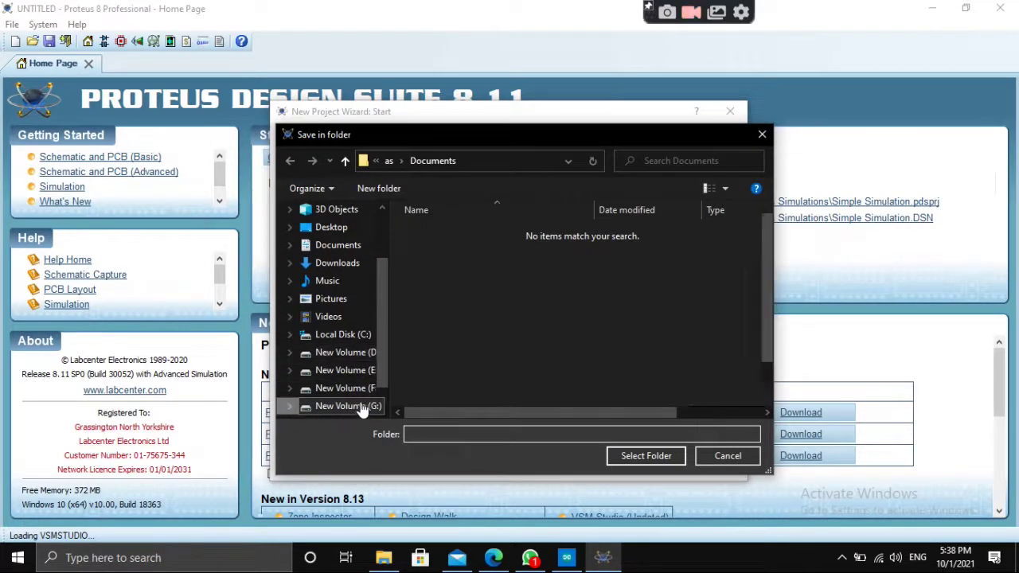
left_click(513, 393)
left_click(637, 459)
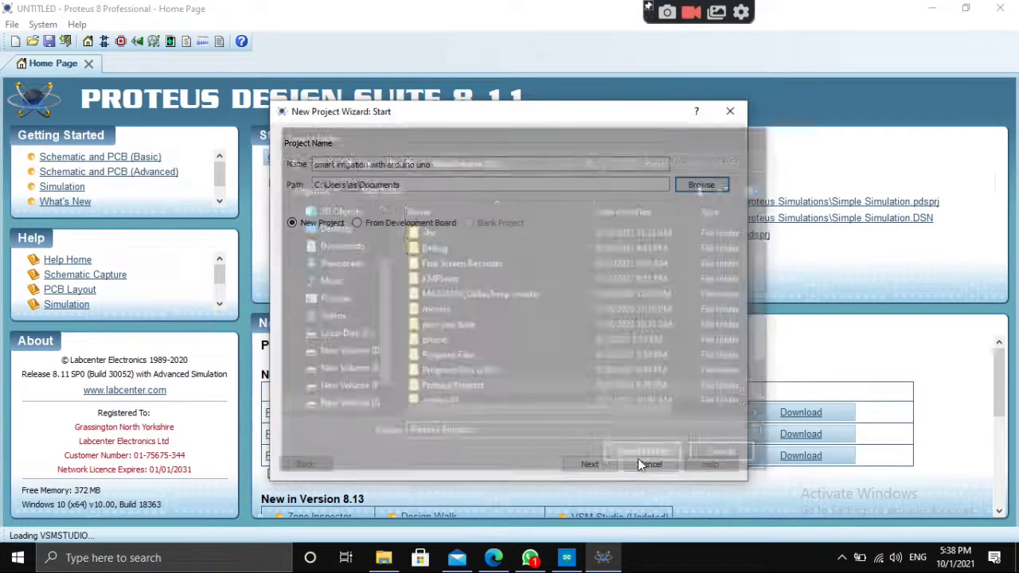
Finish the wizard with the default schematic template and no PCB layout
left_click(602, 471)
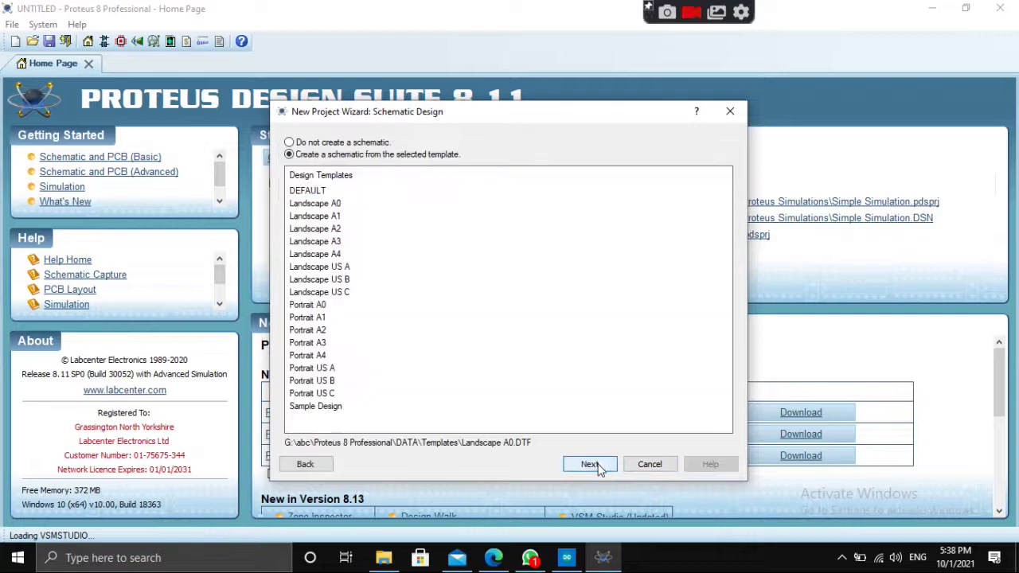
left_click(603, 470)
left_click(599, 468)
left_click(600, 469)
left_click(601, 469)
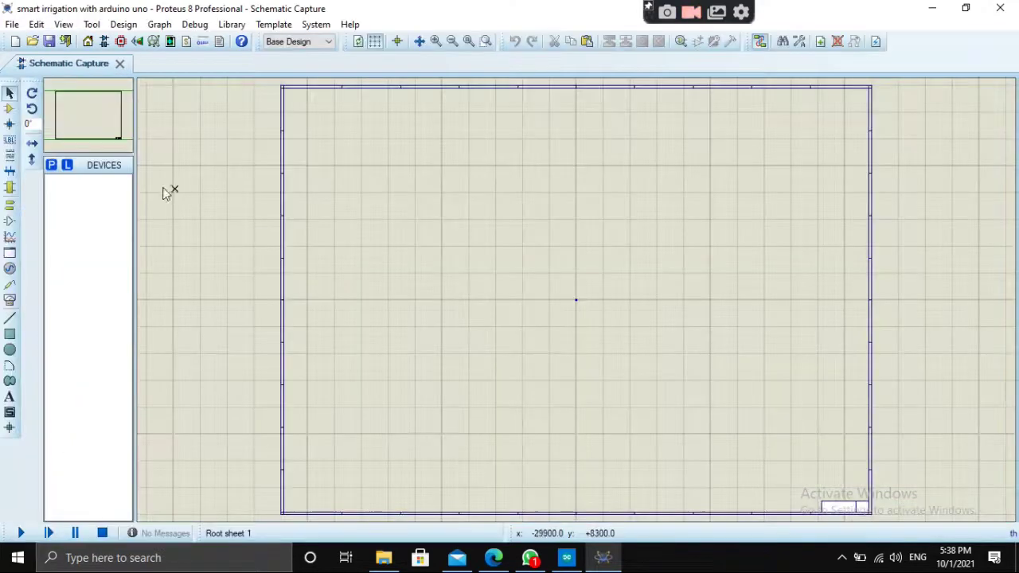
Pick the ARDUINO UNO device by searching 'arduino' and place it on the schematic as ARD1
left_click(51, 167)
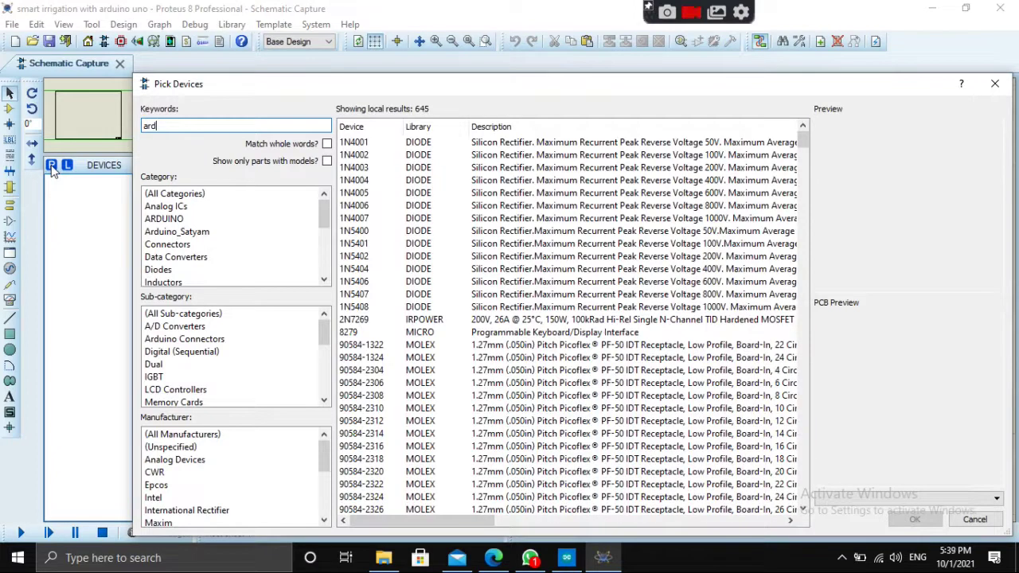
type("arduino")
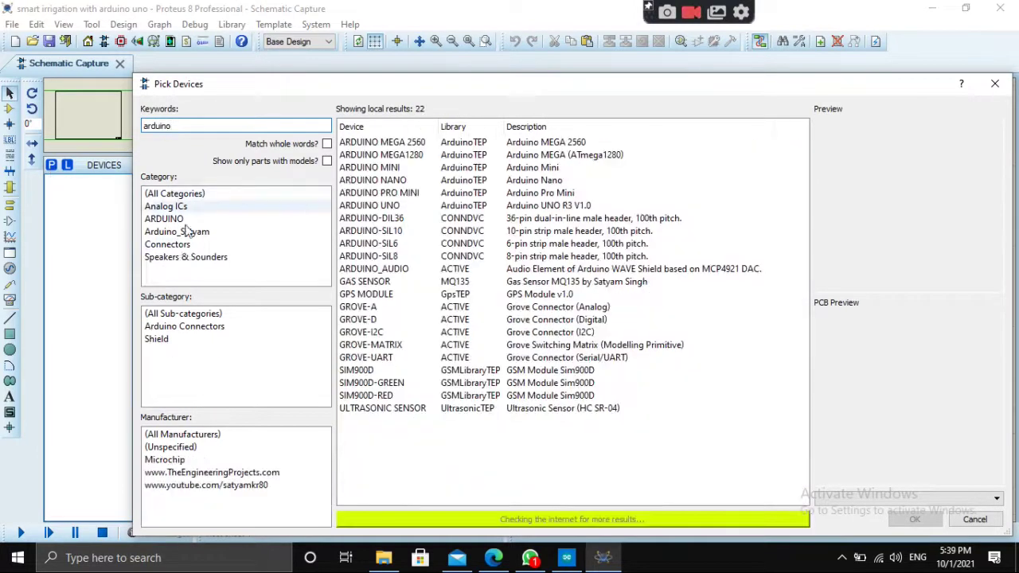
left_click(393, 206)
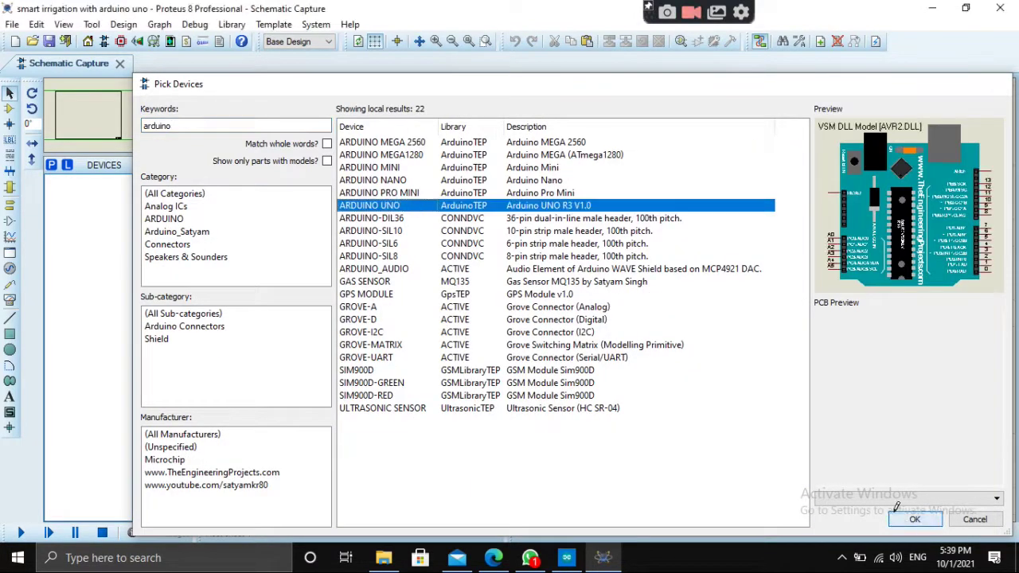
left_click(899, 517)
scroll(576, 300, "up", 3)
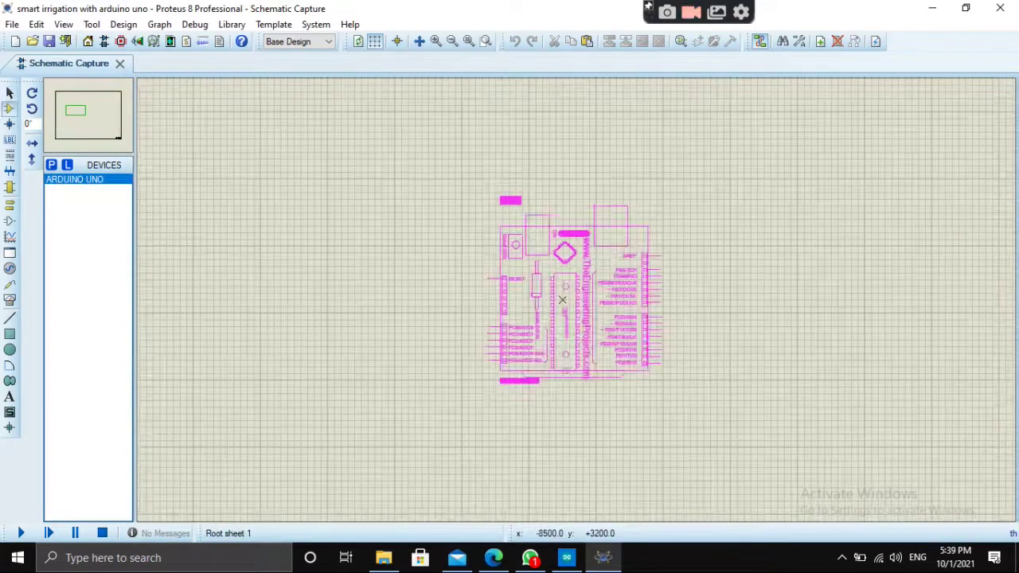
left_click(561, 269)
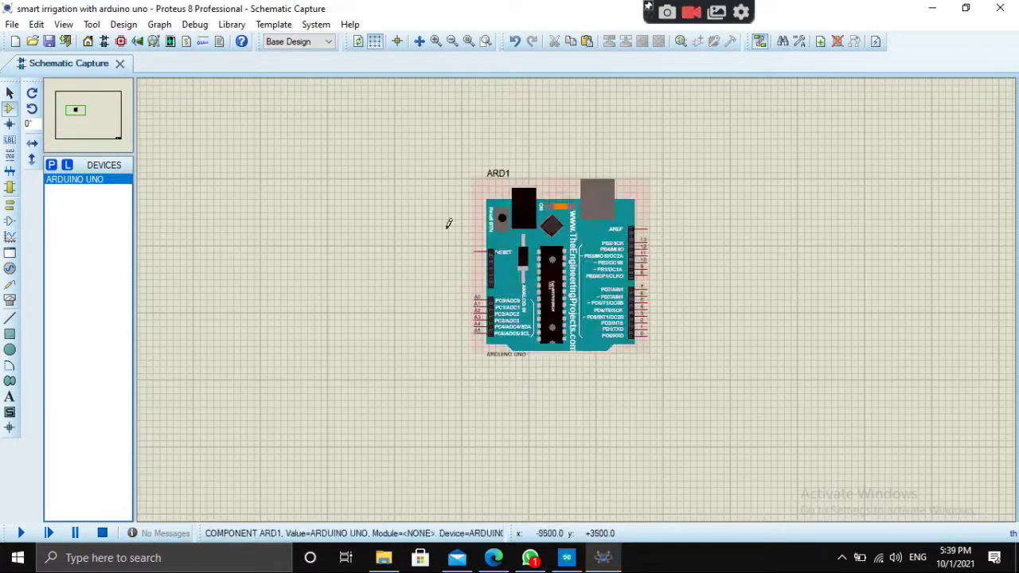
Search 'soil' for the SOIL MOISTURE sensor, then close the picker without adding it
left_click(52, 167)
type("s")
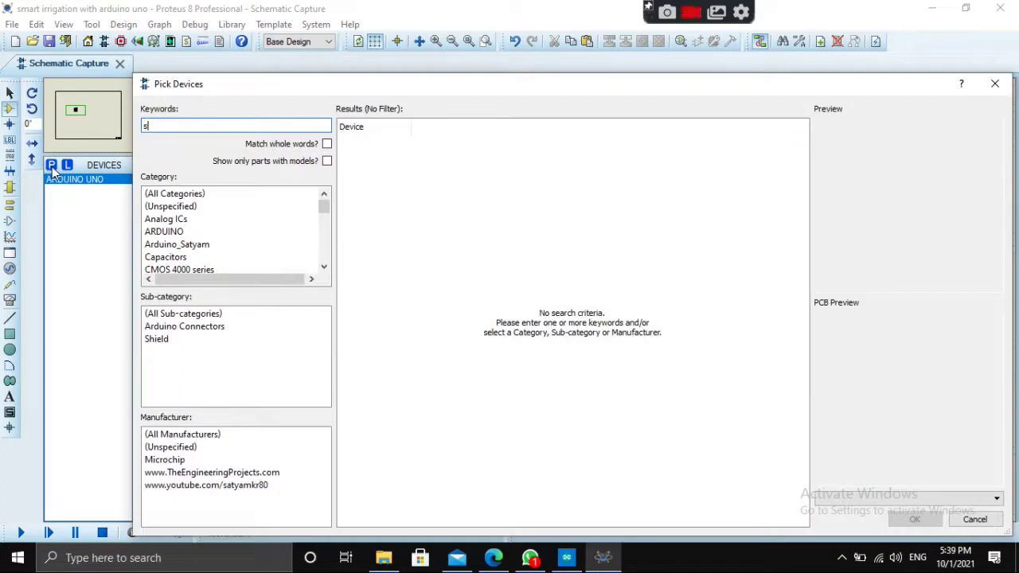
type("oil")
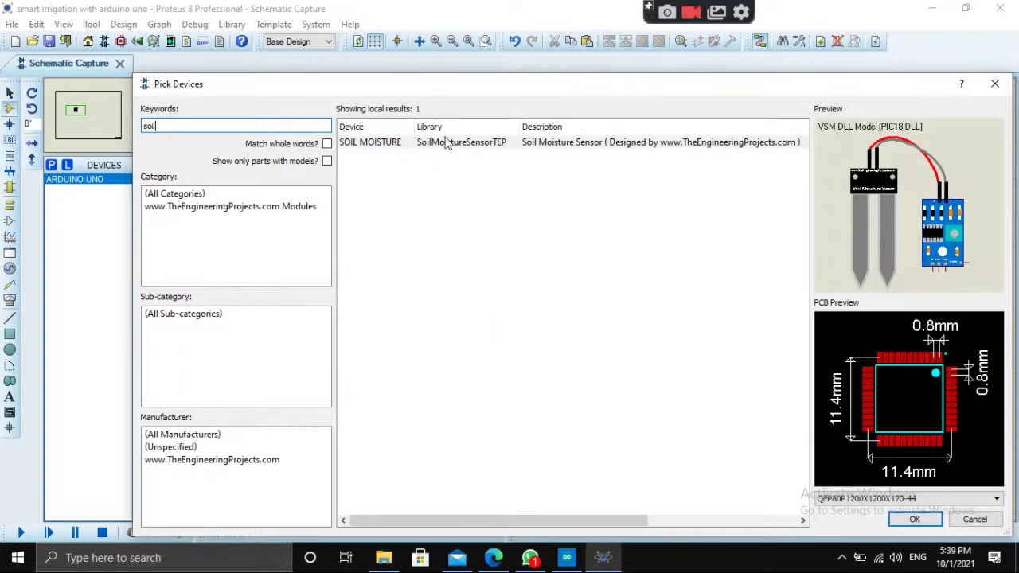
left_click(446, 146)
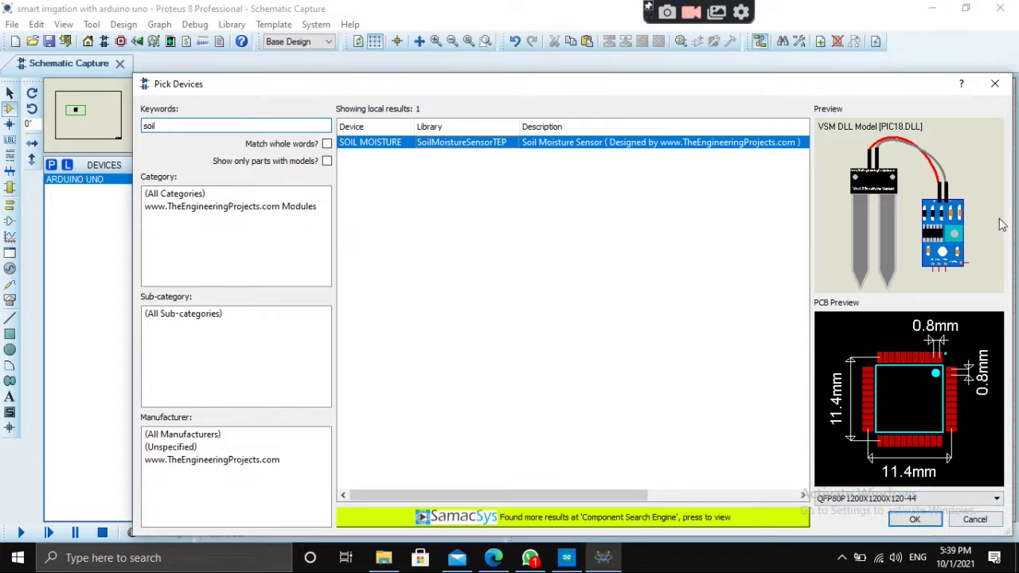
left_click(995, 84)
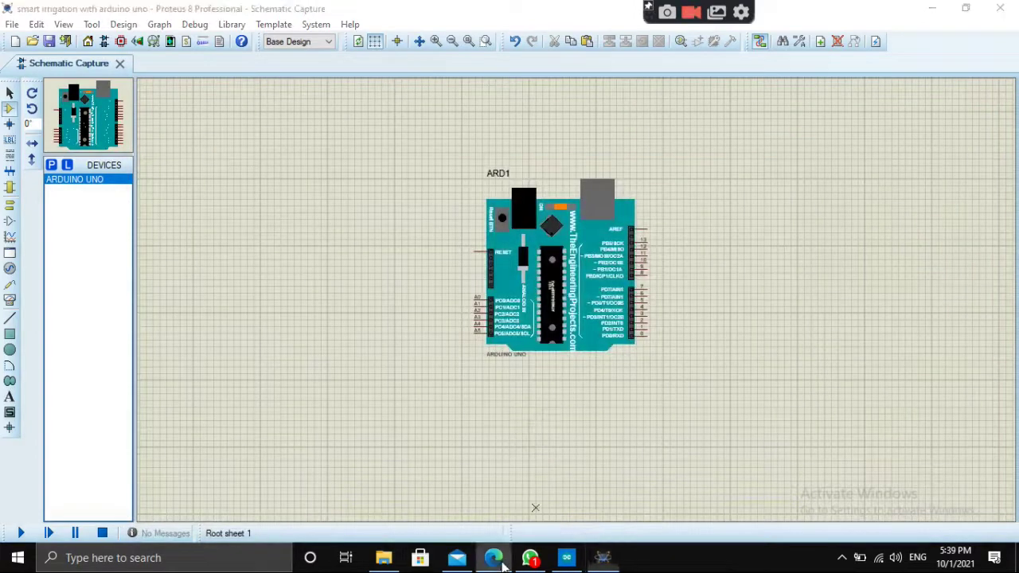
In File Explorer, browse D: to Soil Moisture Sensor Library for Proteus\Proteus Simulations and select Simple Simulation
left_click(493, 557)
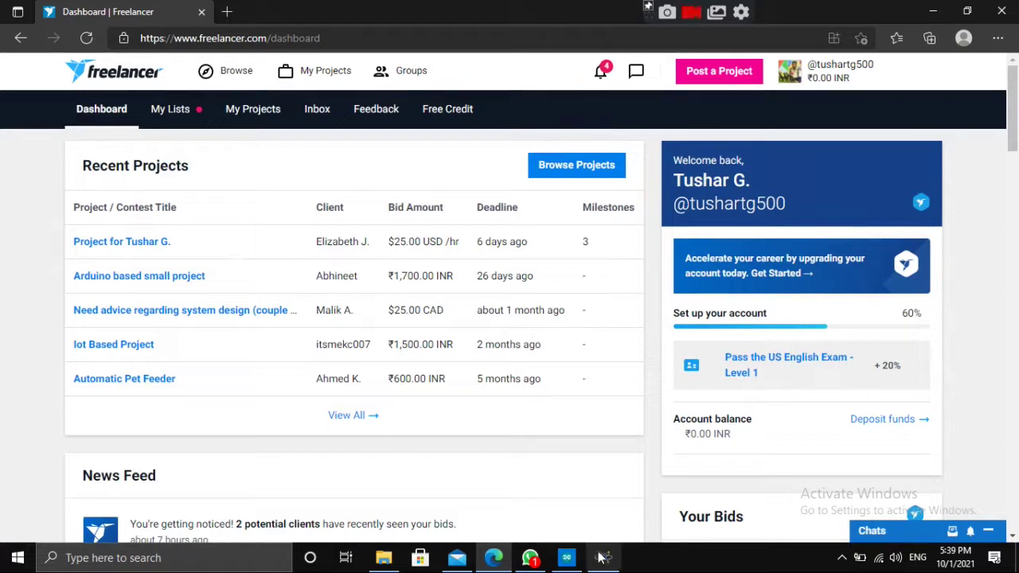
left_click(383, 558)
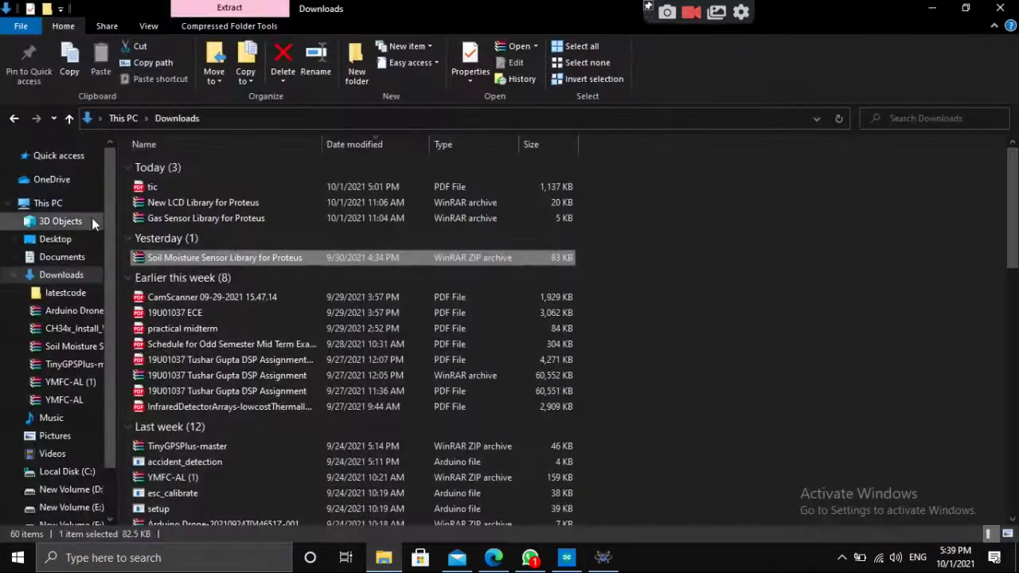
left_click(75, 491)
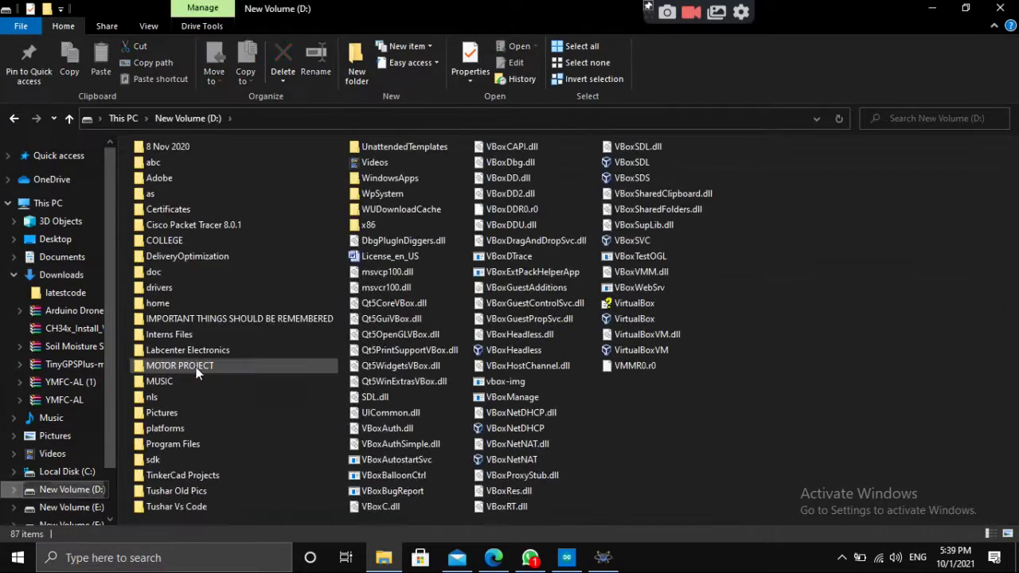
left_click(207, 355)
double_click(207, 354)
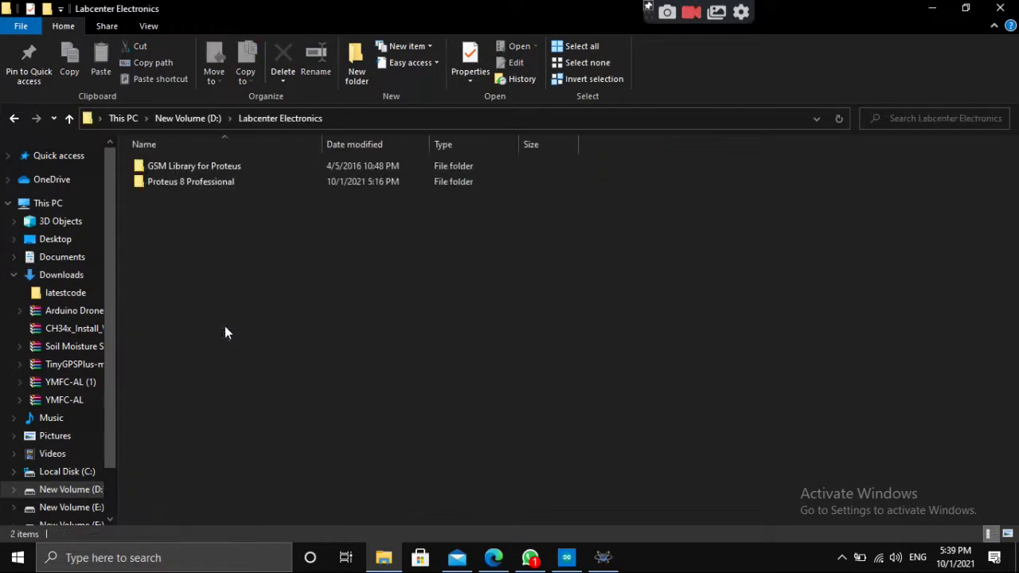
double_click(203, 180)
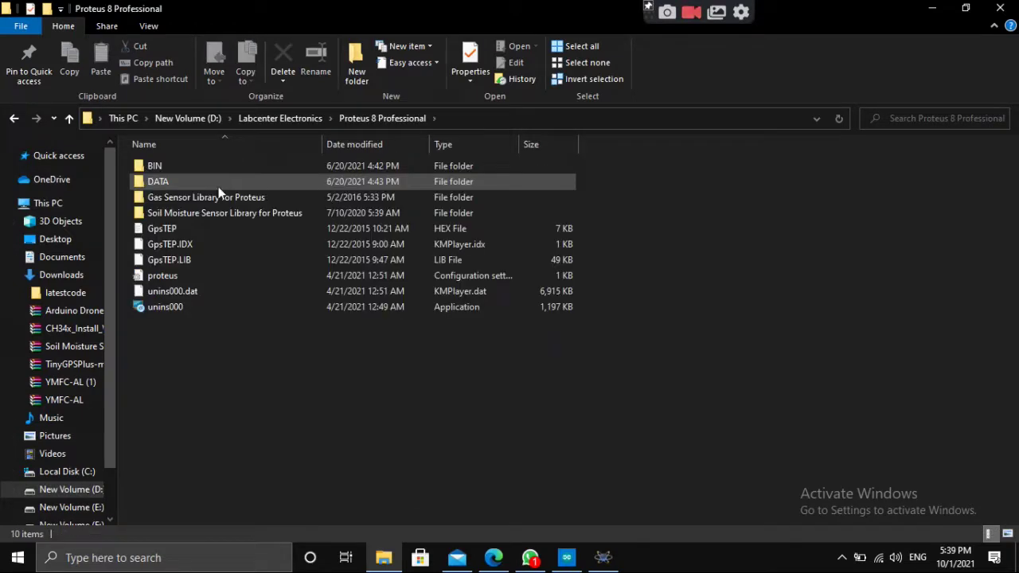
left_click(215, 212)
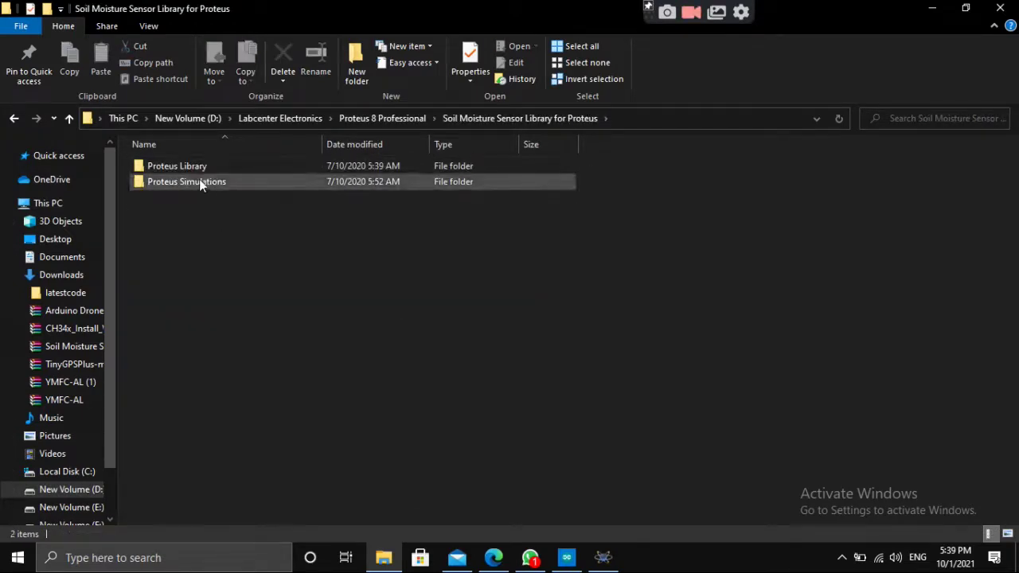
double_click(199, 179)
double_click(199, 169)
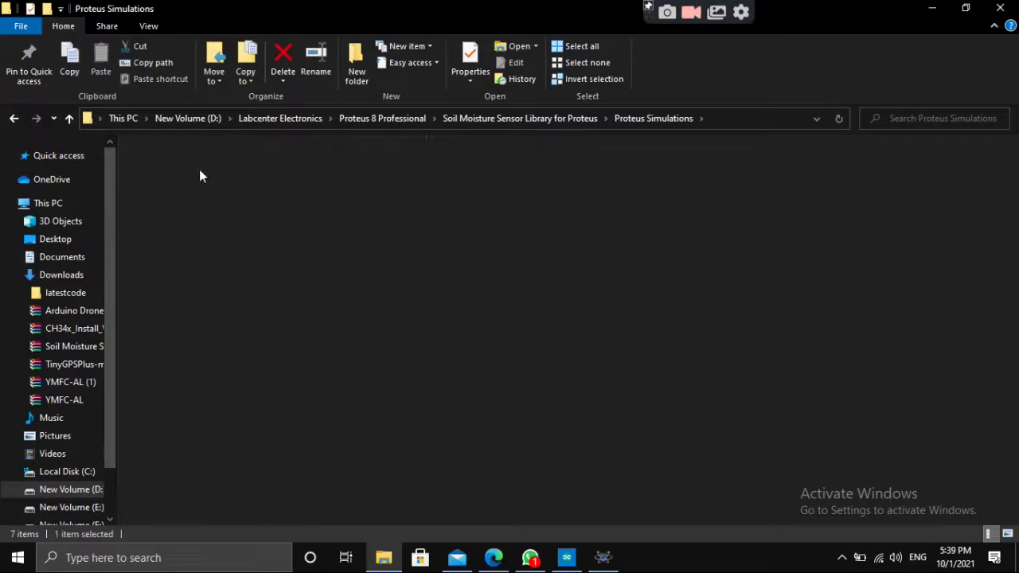
left_click(14, 118)
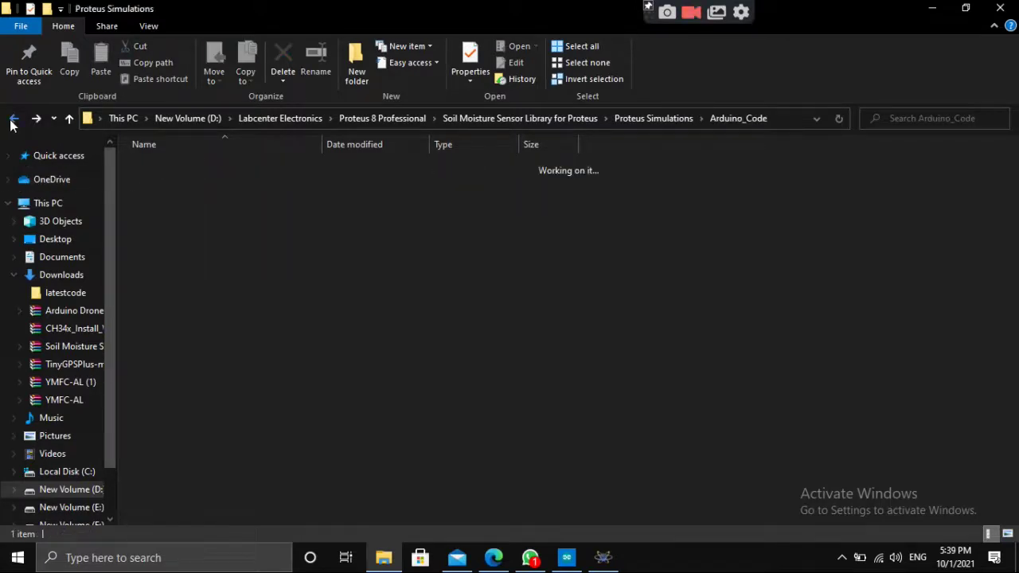
left_click(214, 246)
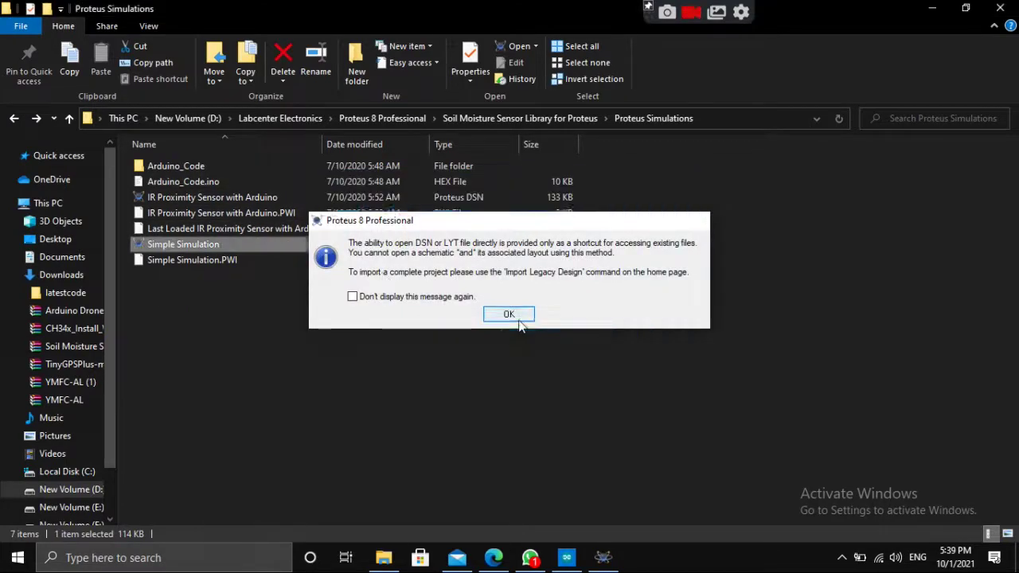
Dismiss the legacy-file notice and zoom around the schematic to inspect the sensor, L1, C1, RV1 and voltmeter
left_click(519, 317)
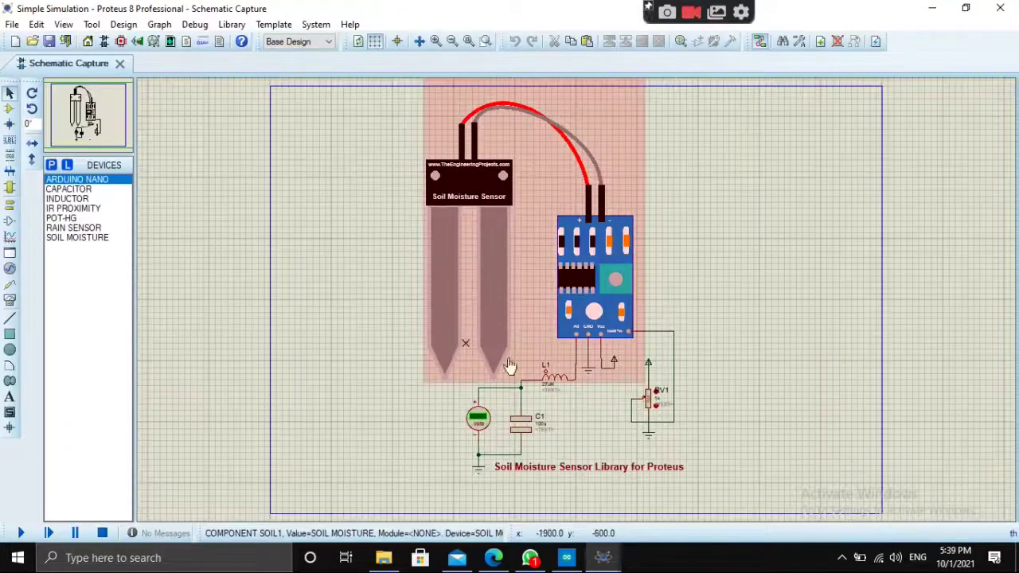
scroll(577, 332, "up", 2)
scroll(577, 309, "up", 2)
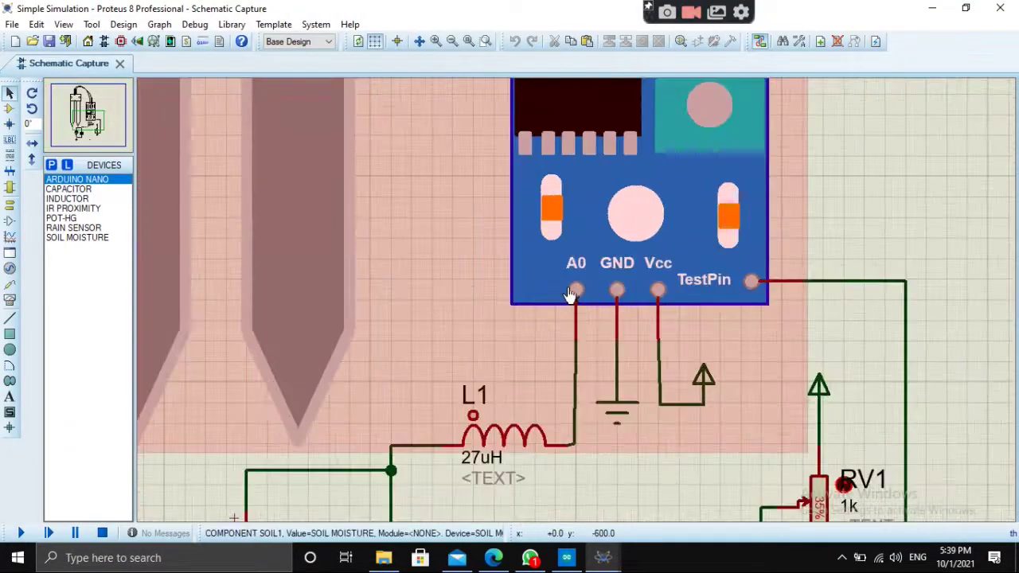
scroll(555, 430, "down", 1)
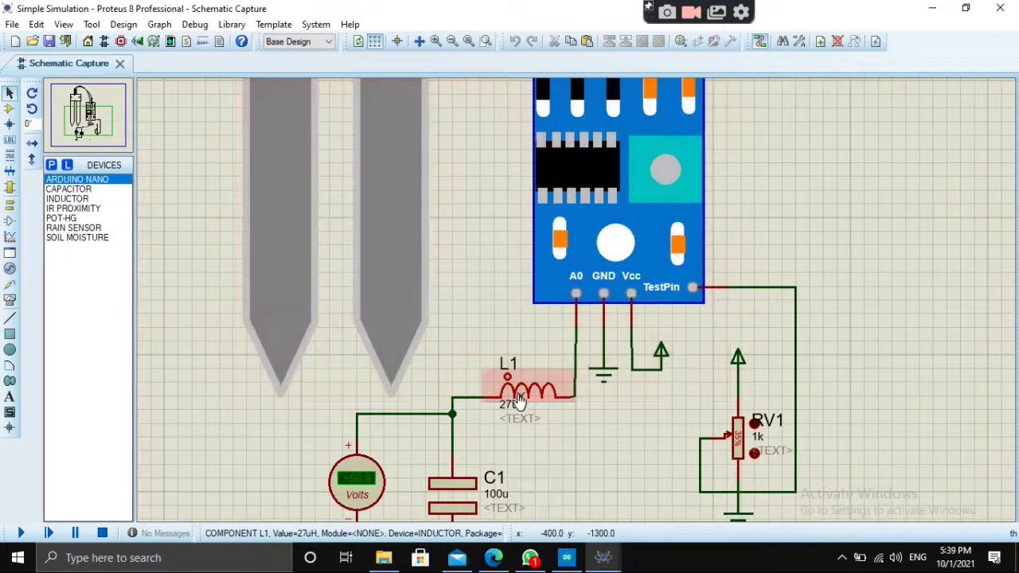
scroll(510, 422, "down", 1)
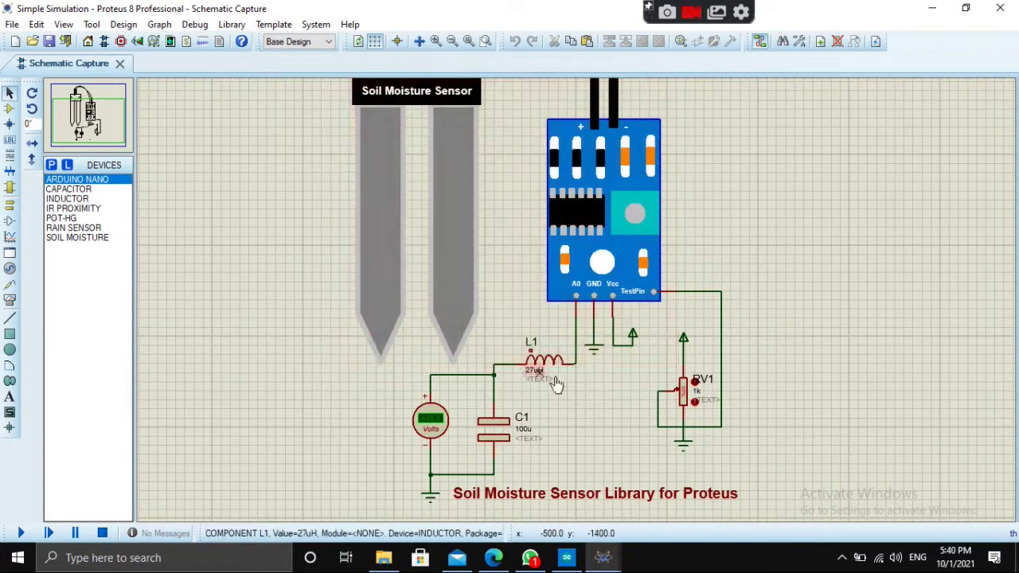
scroll(551, 343, "down", 1)
scroll(551, 343, "down", 1)
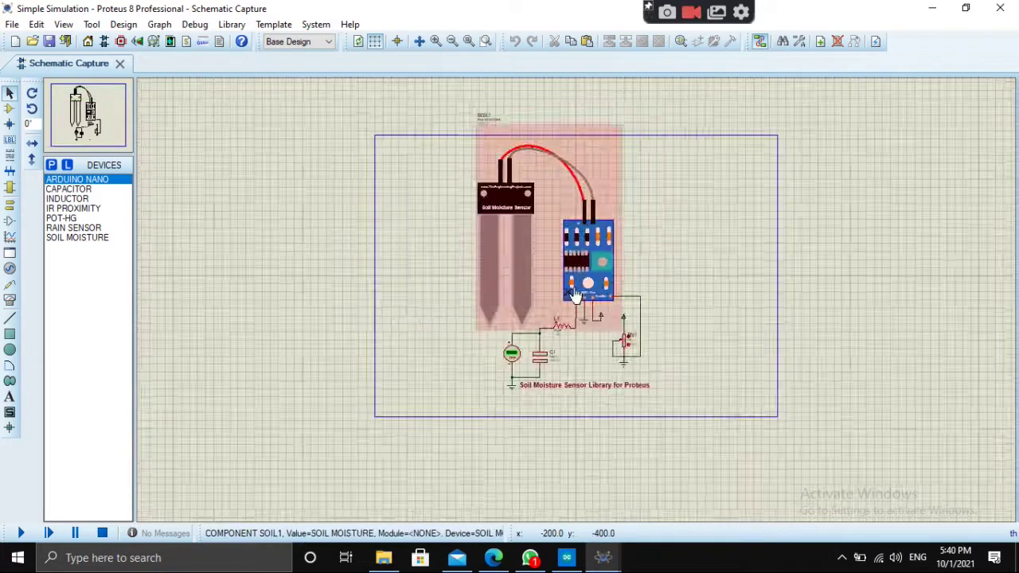
scroll(585, 238, "up", 1)
scroll(585, 239, "down", 1)
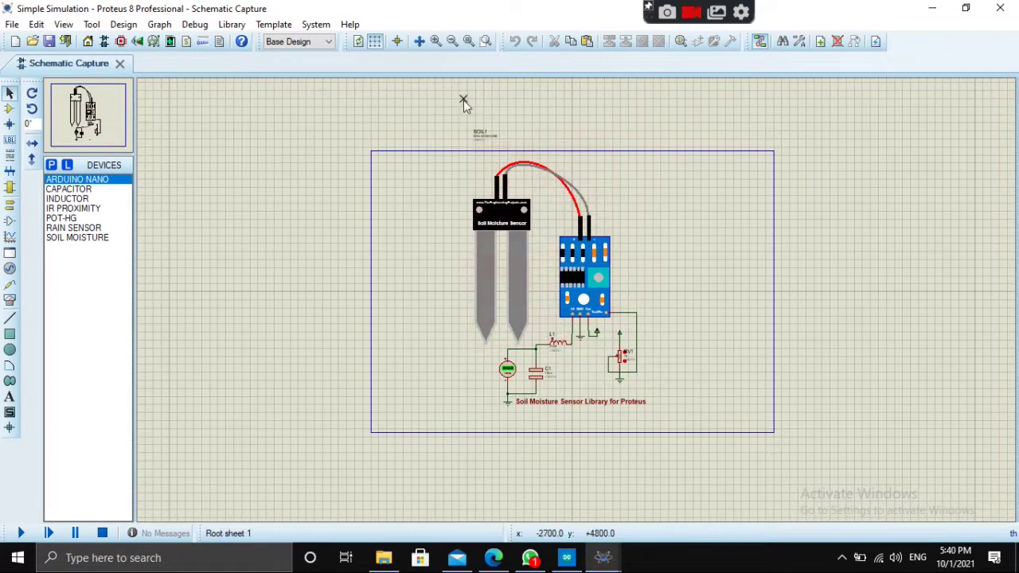
Copy the whole soil moisture sensor circuit and paste it left of the Arduino in the irrigation design
left_click_drag(467, 107, 660, 440)
right_click(573, 293)
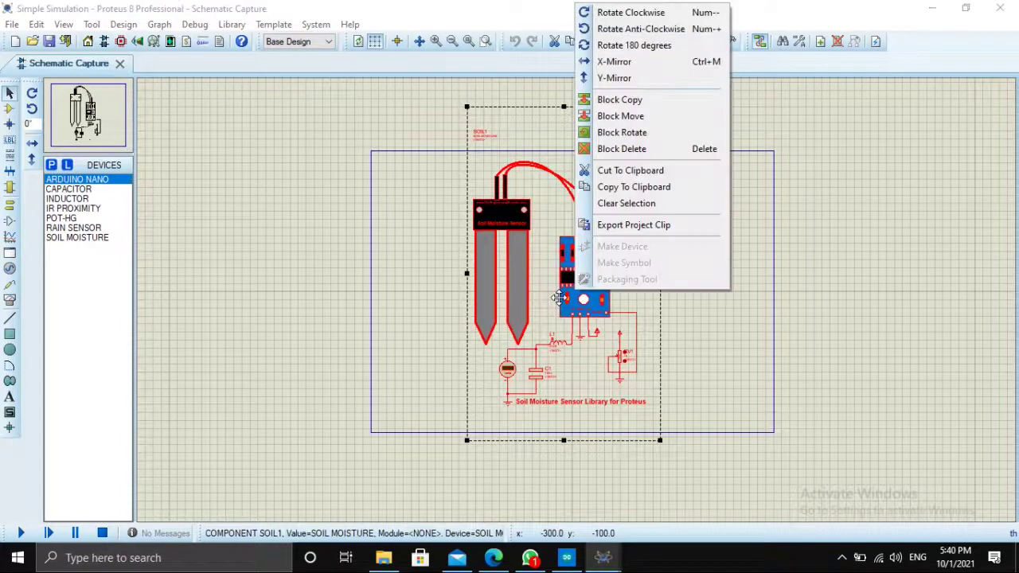
left_click(642, 189)
mouse_move(600, 559)
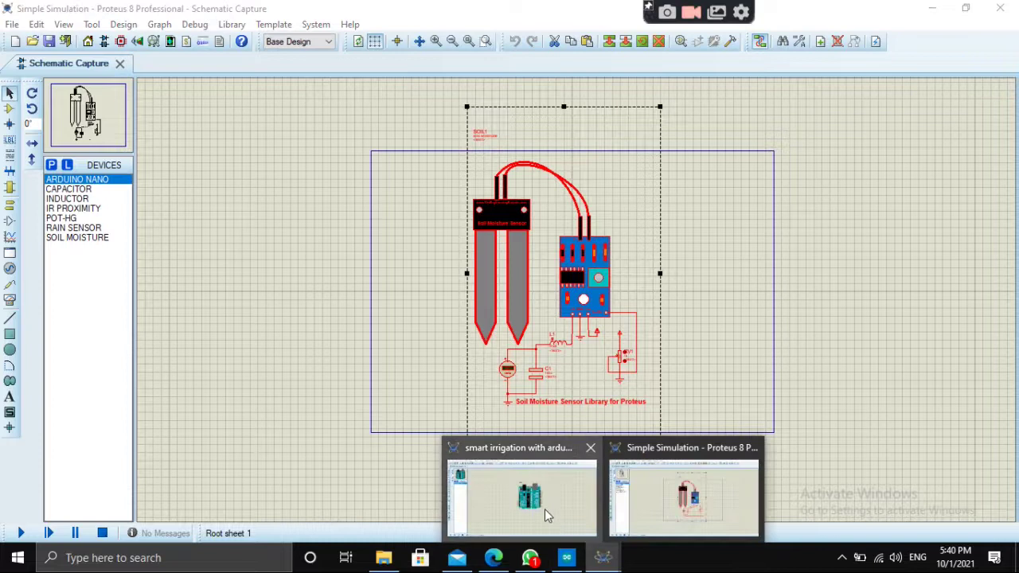
left_click(546, 516)
right_click(365, 174)
left_click(430, 266)
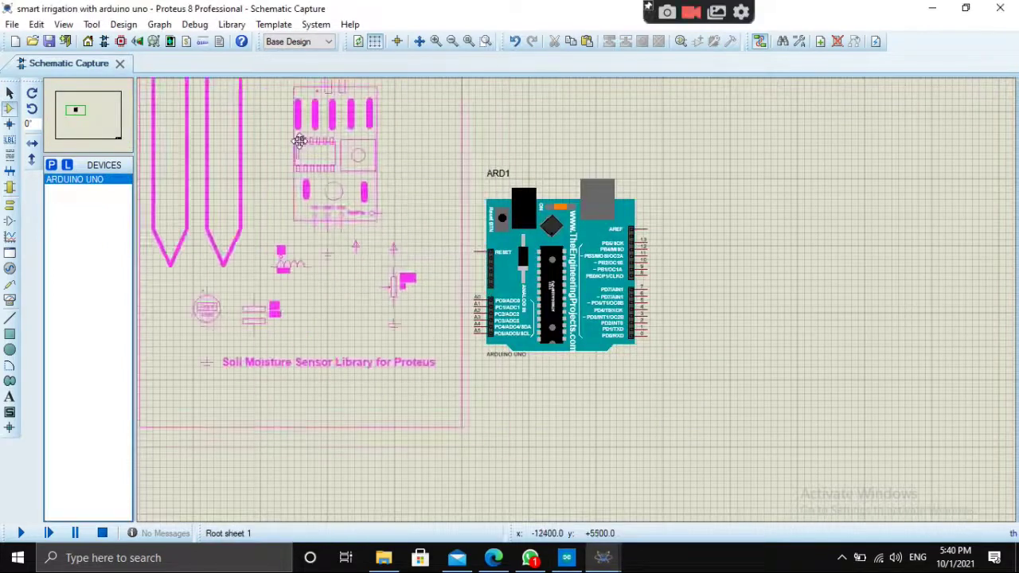
left_click(327, 170)
Delete the library title text and wire the voltmeter's top terminal to Arduino pin A0
left_click(368, 390)
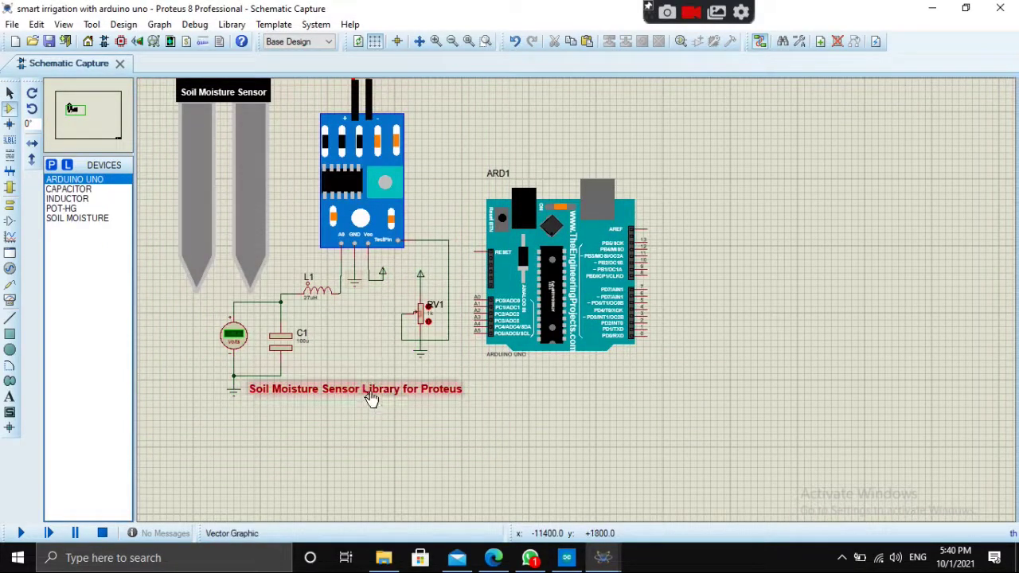
key("Delete")
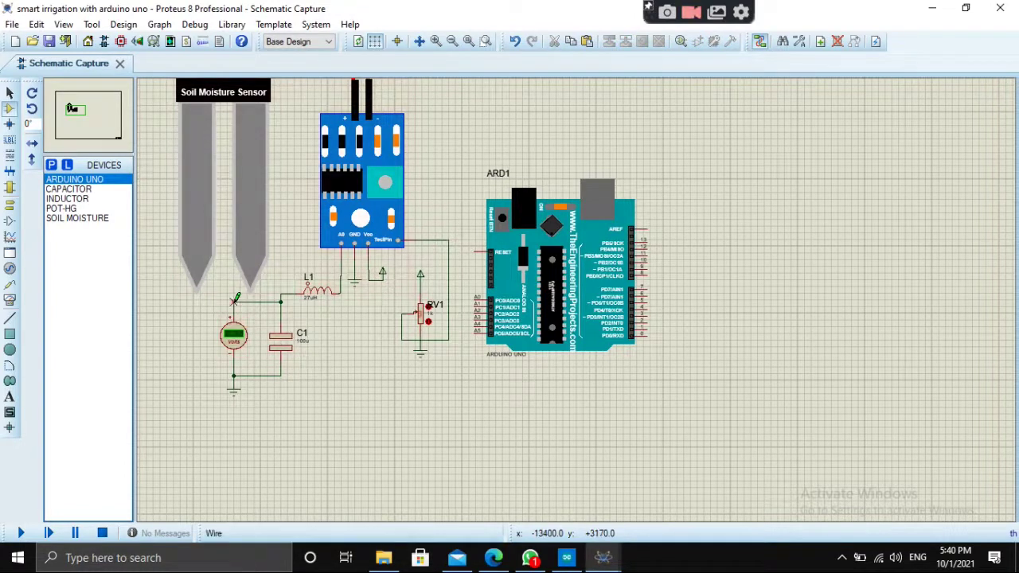
left_click(239, 297)
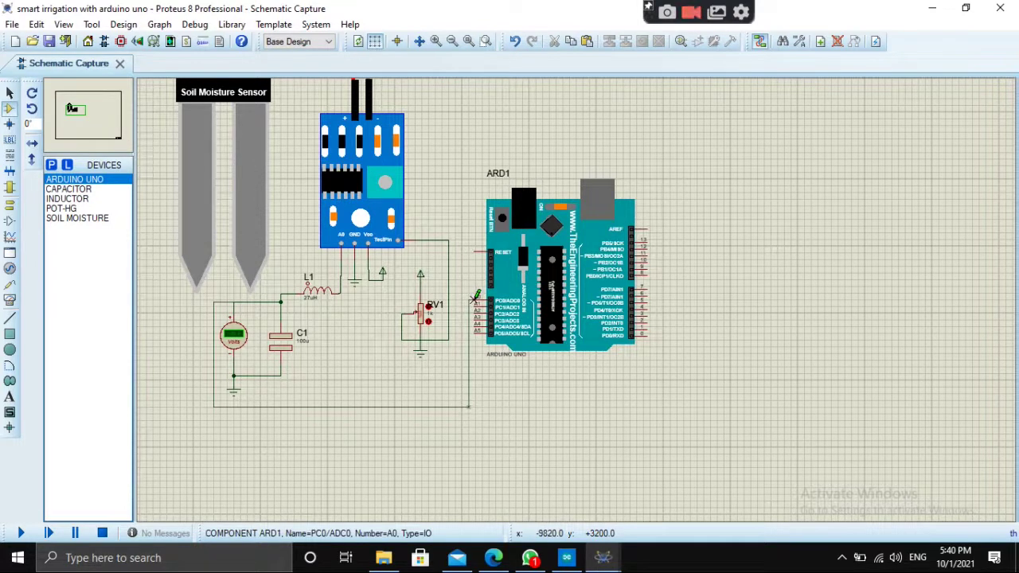
left_click(474, 299)
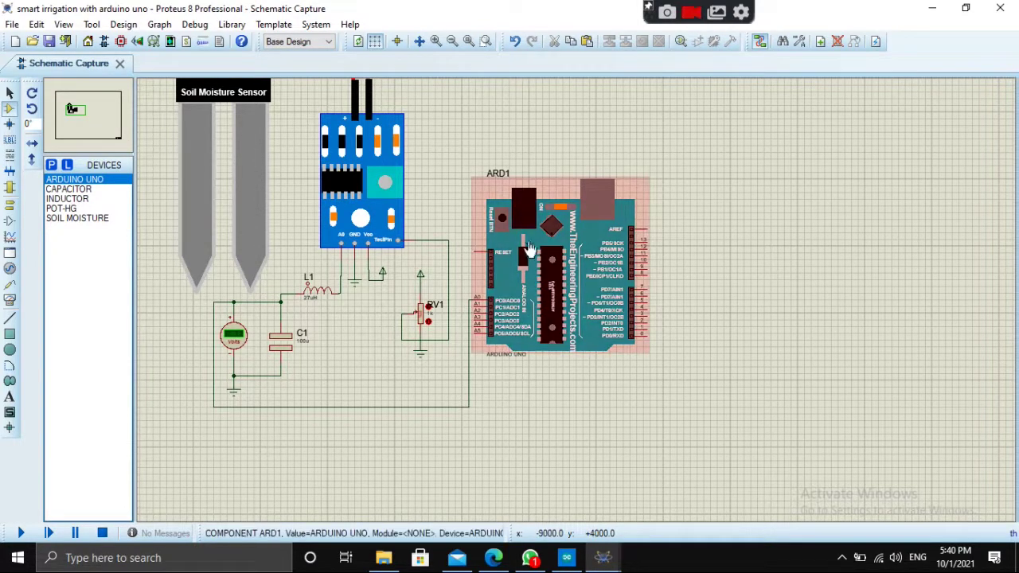
Search 'mq135' in the device library, add the GAS SENSOR, and place it as MQ1 right of ARD1
scroll(529, 250, "down", 3)
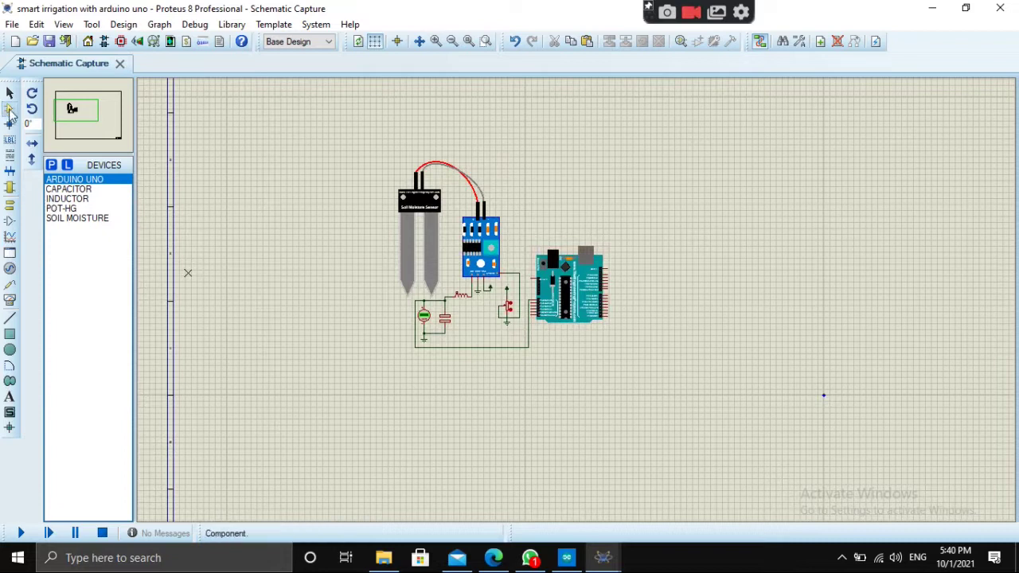
left_click(9, 93)
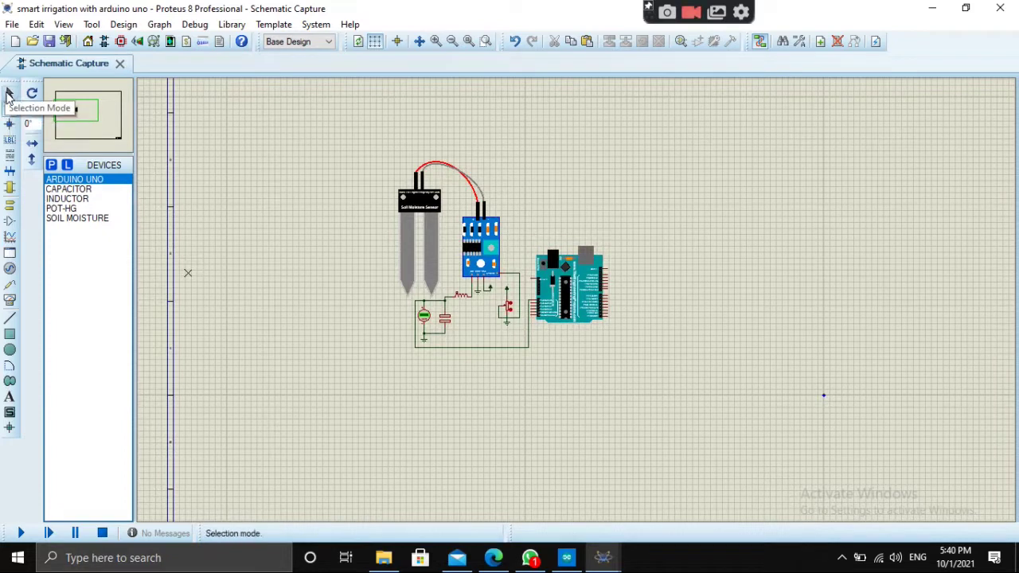
left_click(50, 165)
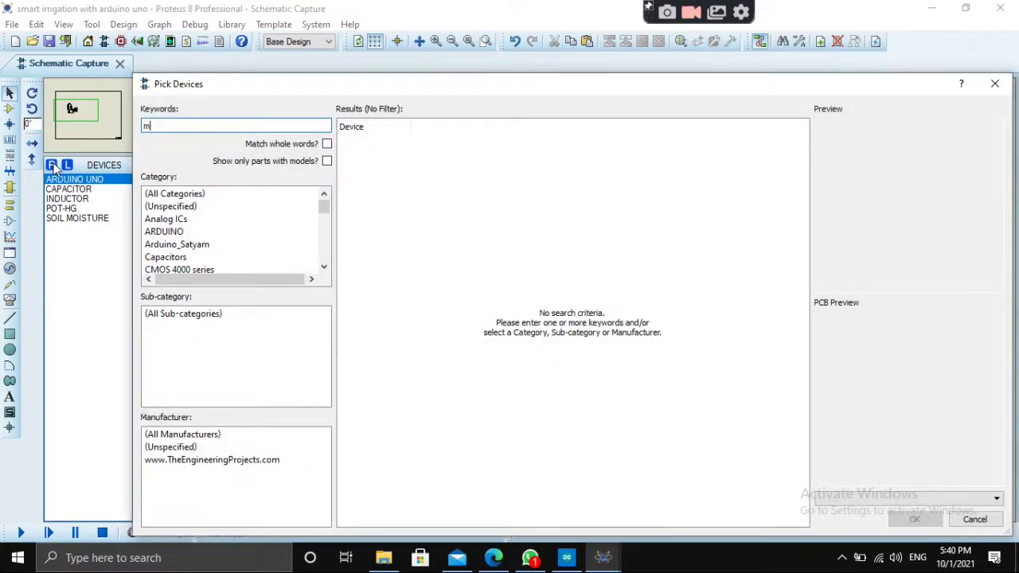
type("mq135")
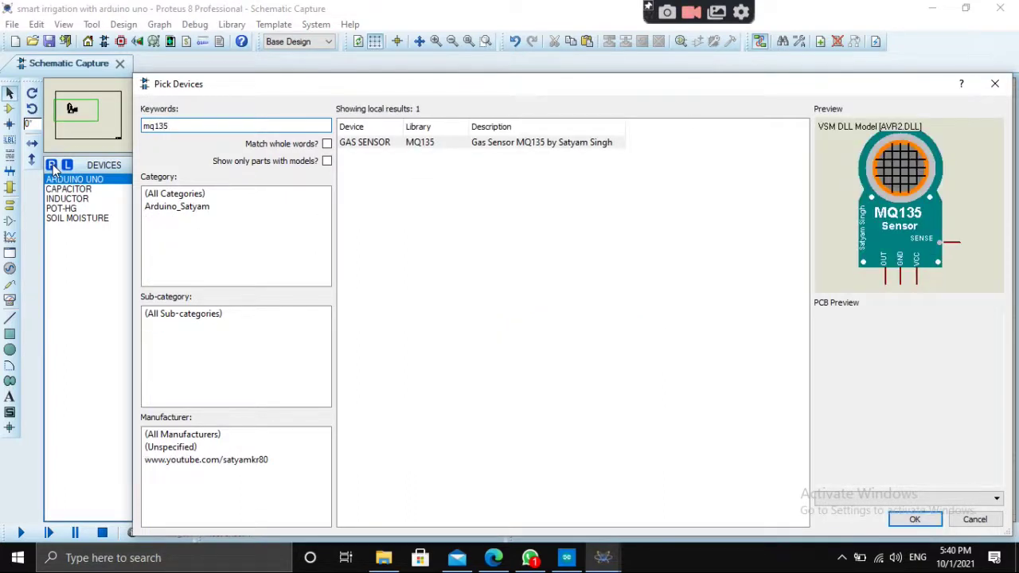
key("Return")
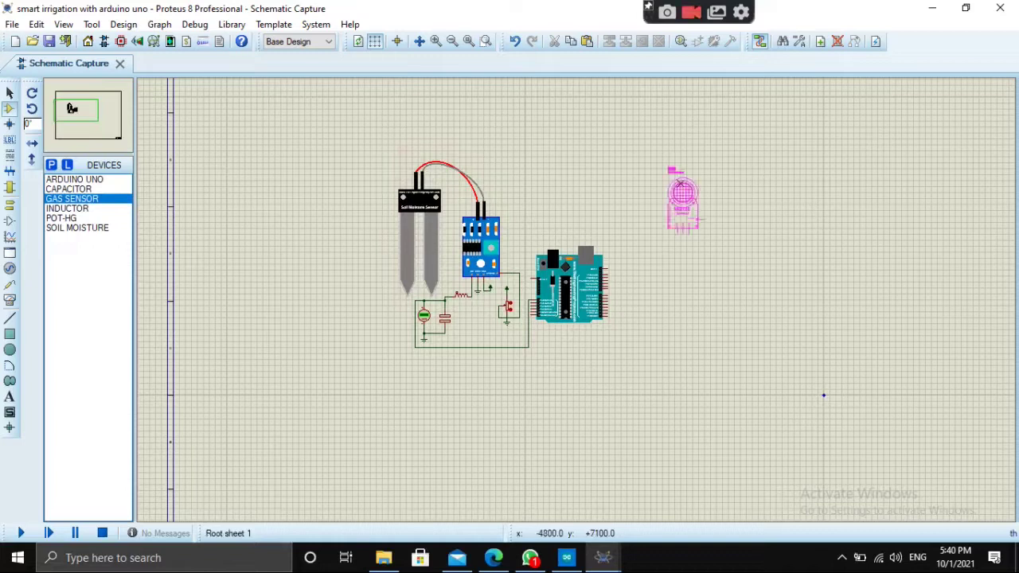
scroll(680, 185, "up", 2)
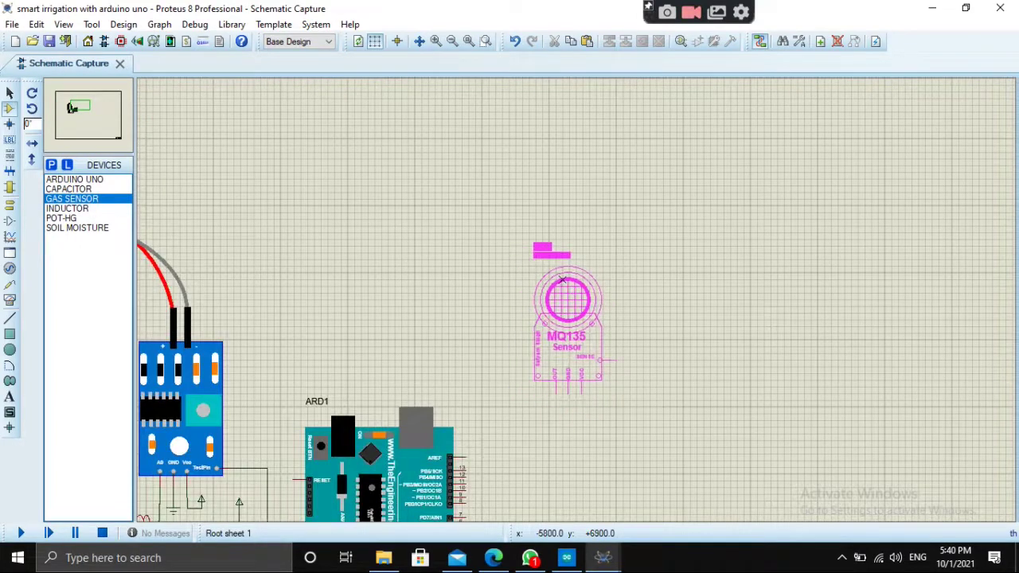
left_click(563, 281)
Add a power terminal wired to MQ1's VCC pin and a ground terminal wired to its GND pin
left_click(10, 204)
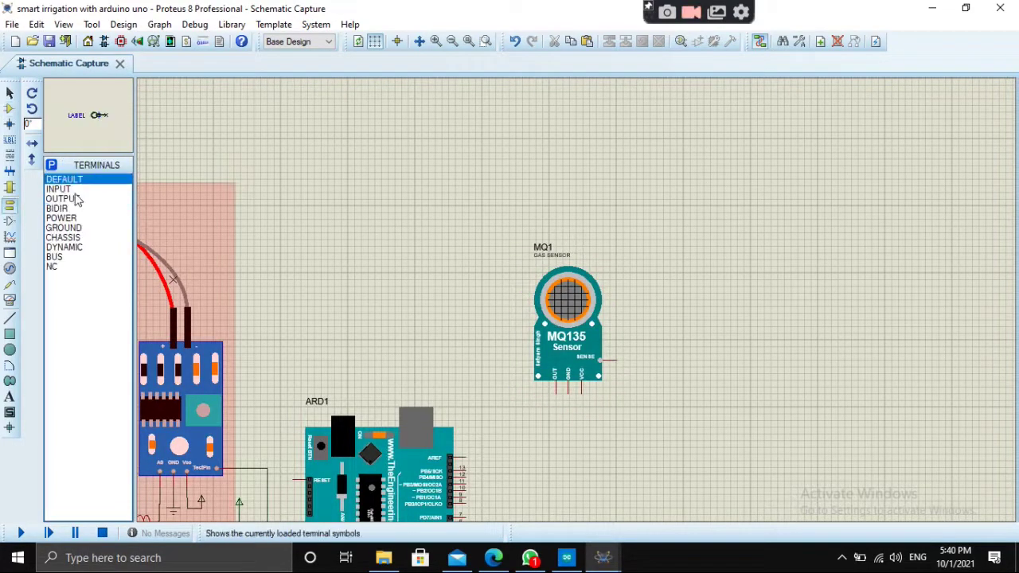
left_click(72, 219)
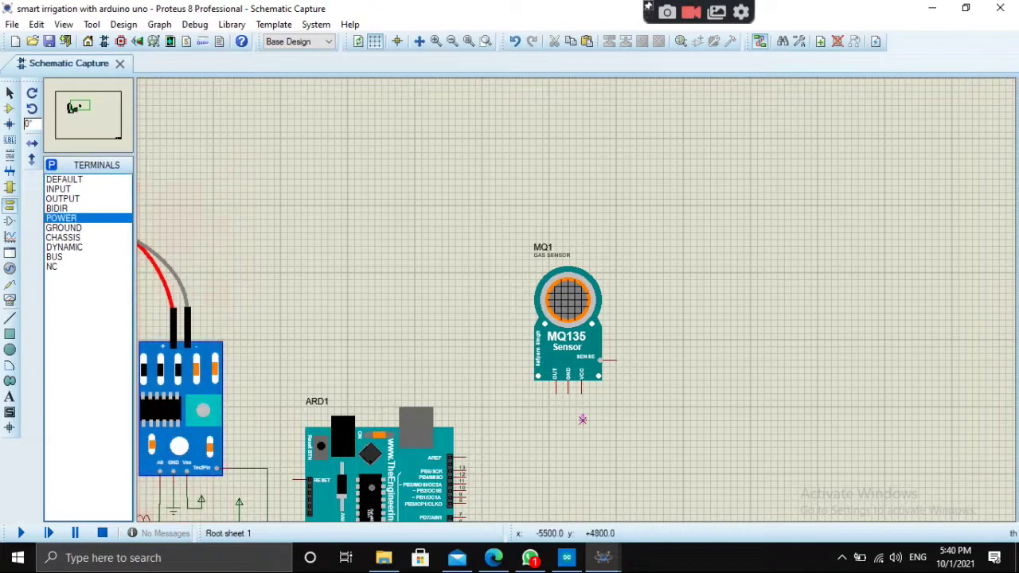
scroll(589, 400, "up", 4)
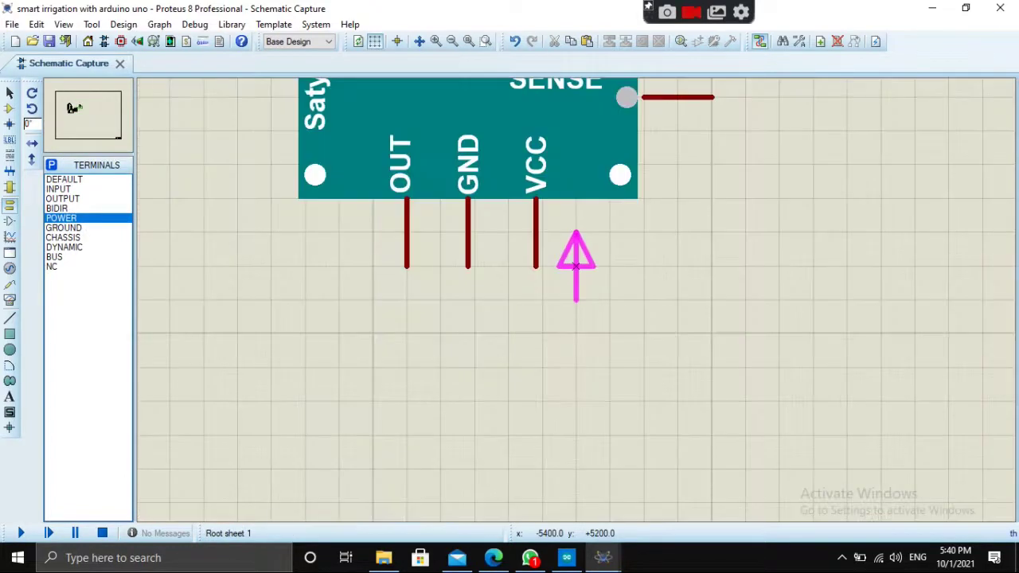
left_click(575, 267)
left_click(536, 265)
left_click(576, 299)
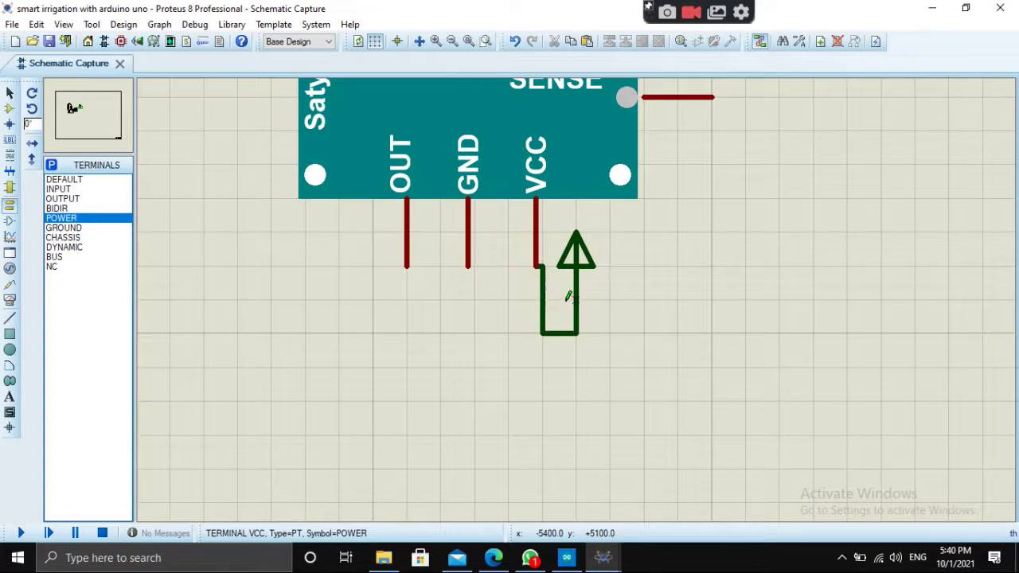
left_click(65, 228)
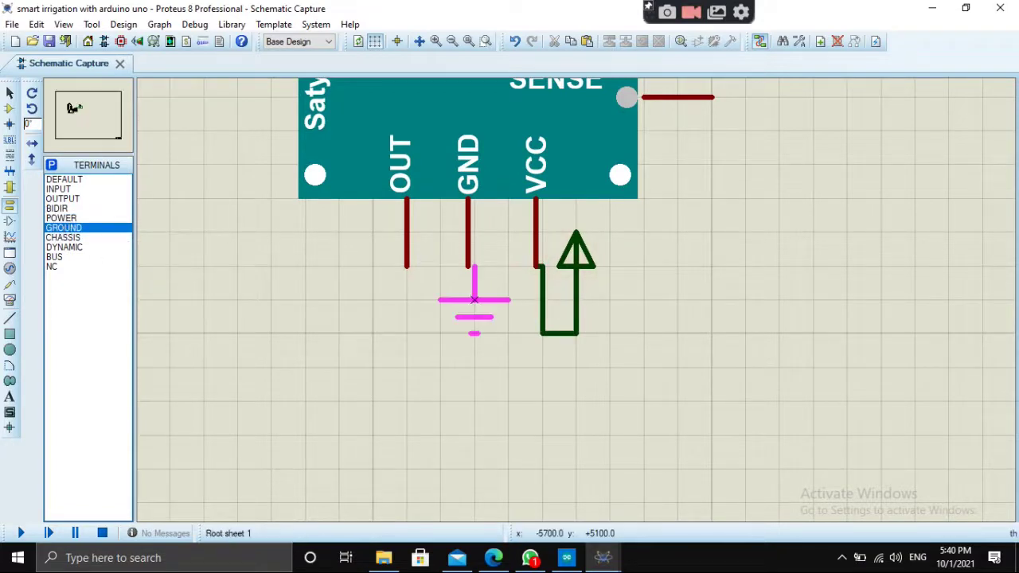
left_click(474, 301)
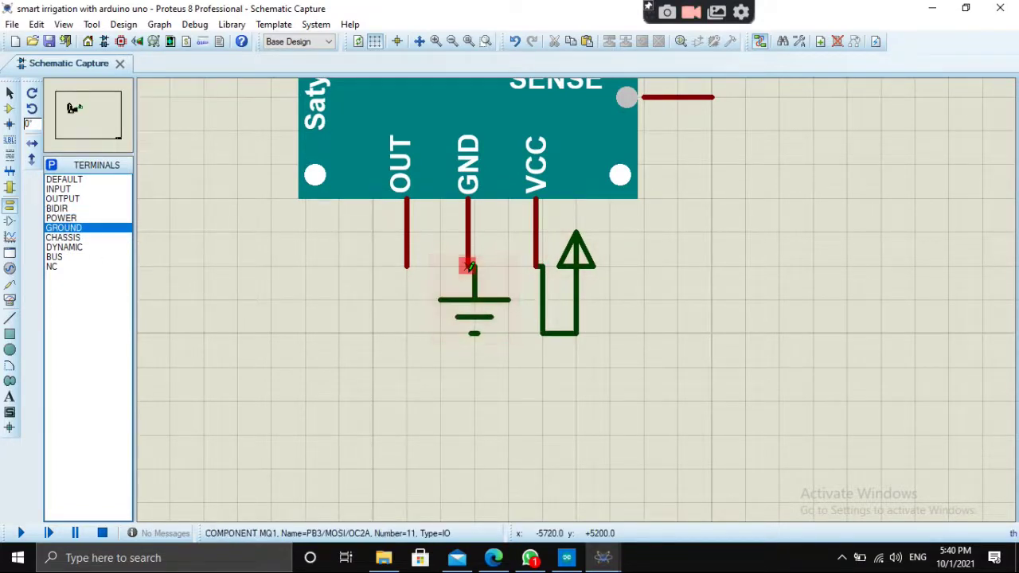
left_click(469, 265)
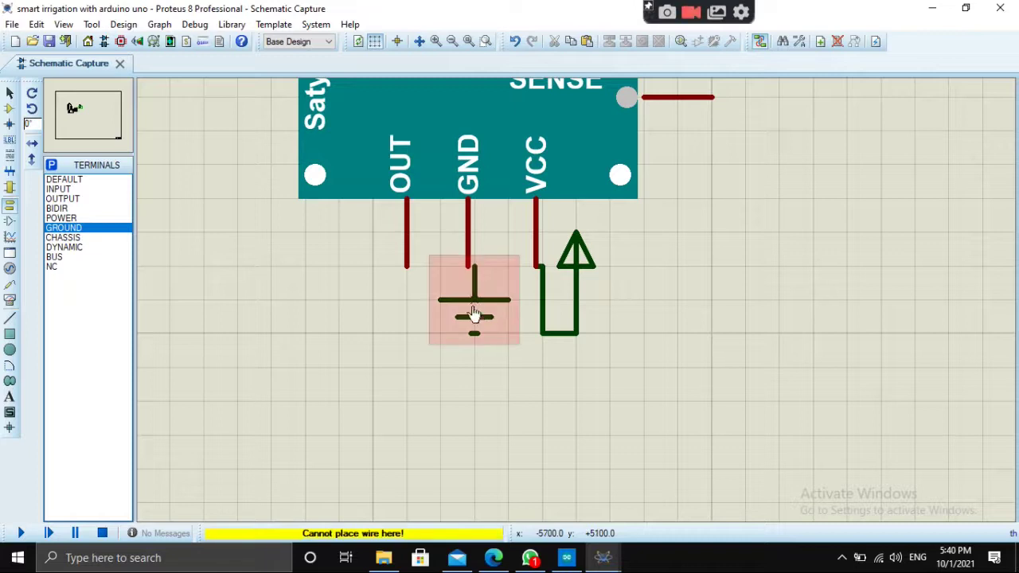
left_click_drag(474, 314, 473, 348)
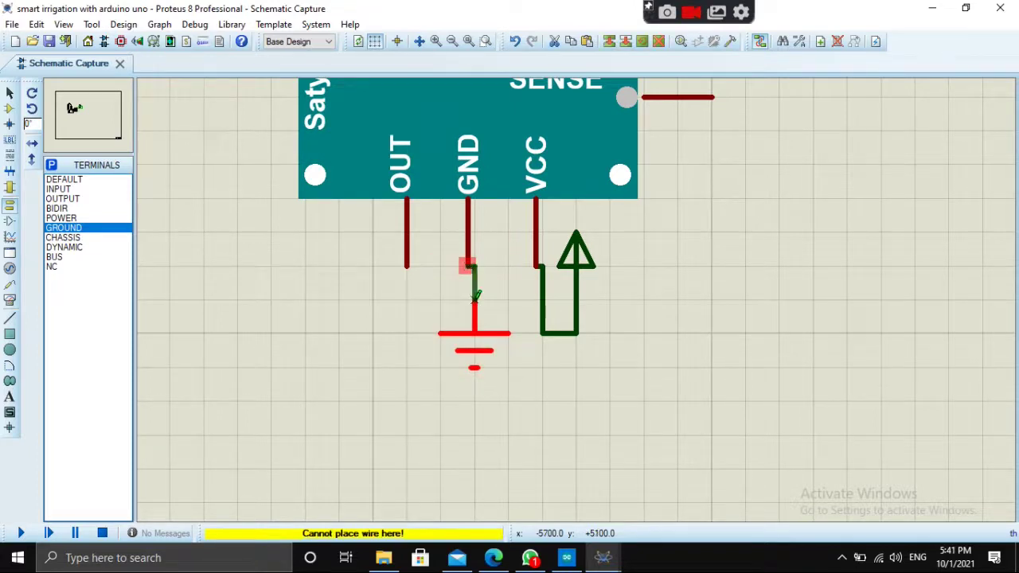
left_click(475, 299)
scroll(421, 295, "down", 1)
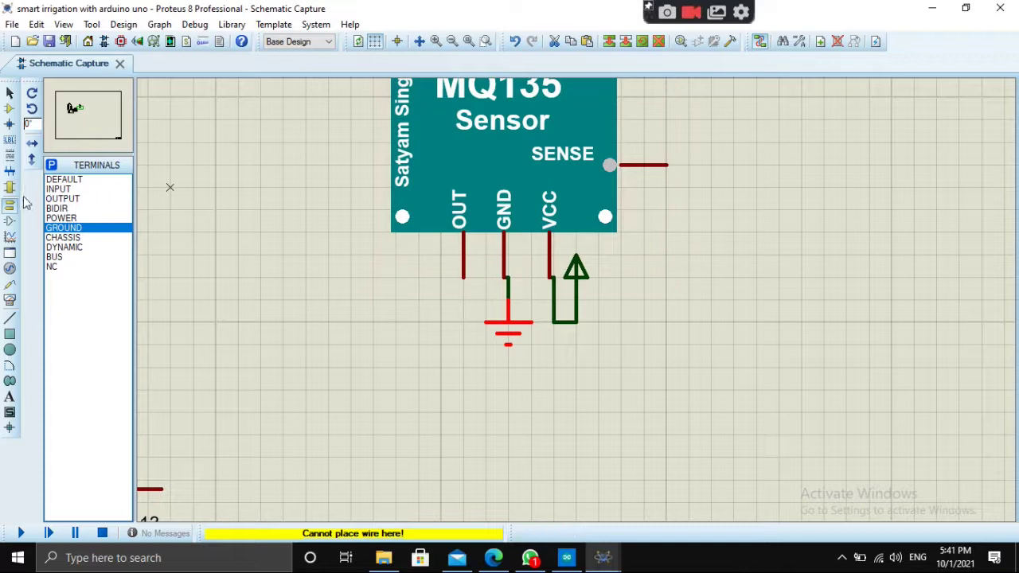
Place a POT-HG potentiometer RV2, mirror it horizontally, and align its wiper with the SENSE wire
left_click(9, 112)
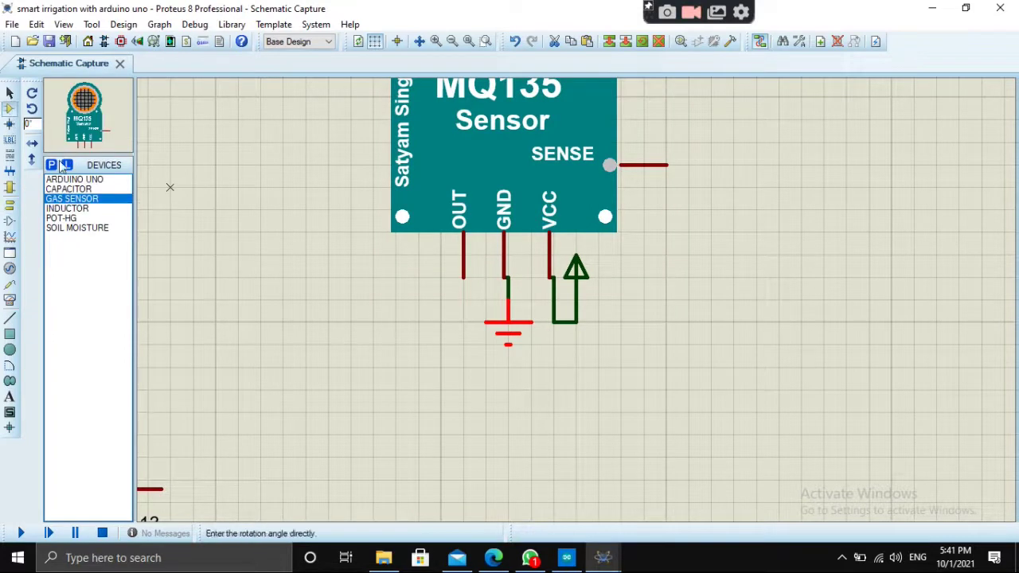
left_click(82, 219)
left_click(713, 165)
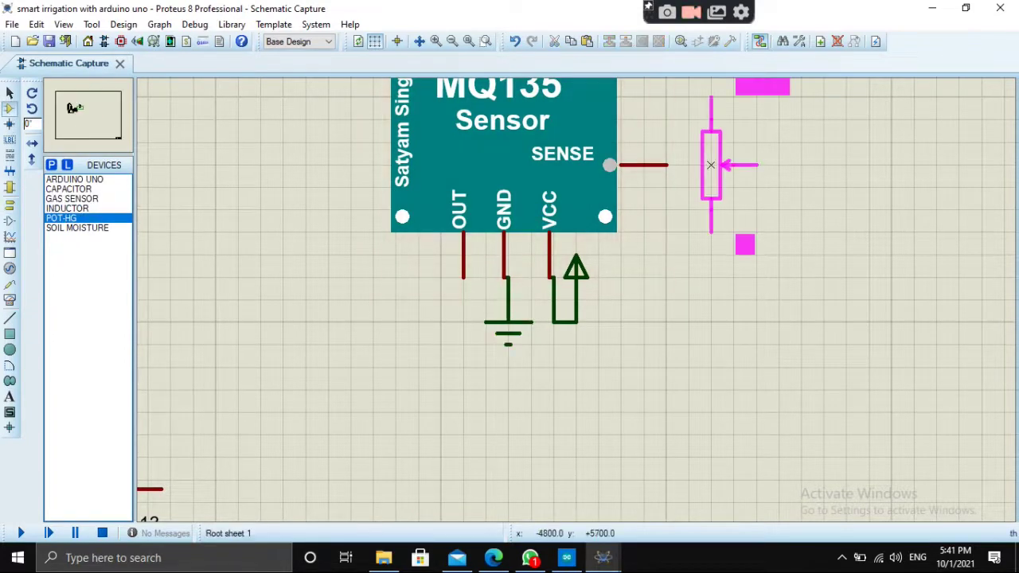
left_click(713, 167)
right_click(713, 167)
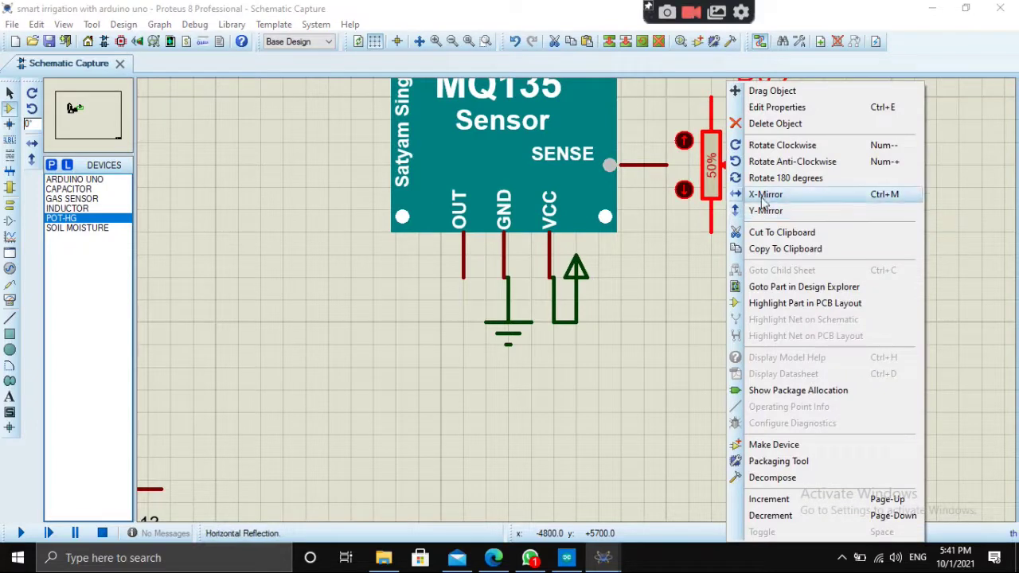
left_click(746, 193)
left_click_drag(747, 187, 702, 187)
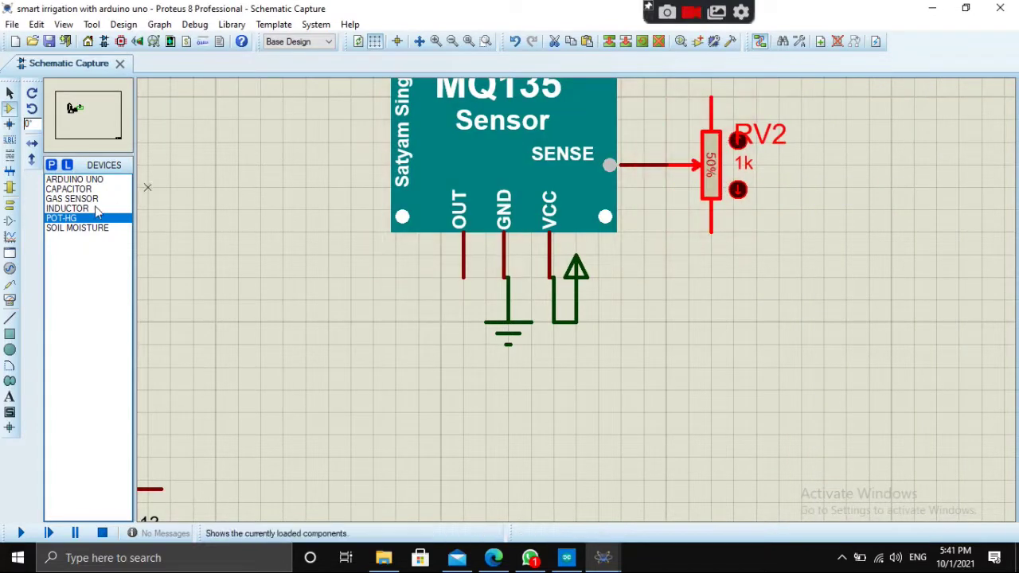
Attach a power terminal to RV2's top pin and a ground terminal below it
left_click(9, 205)
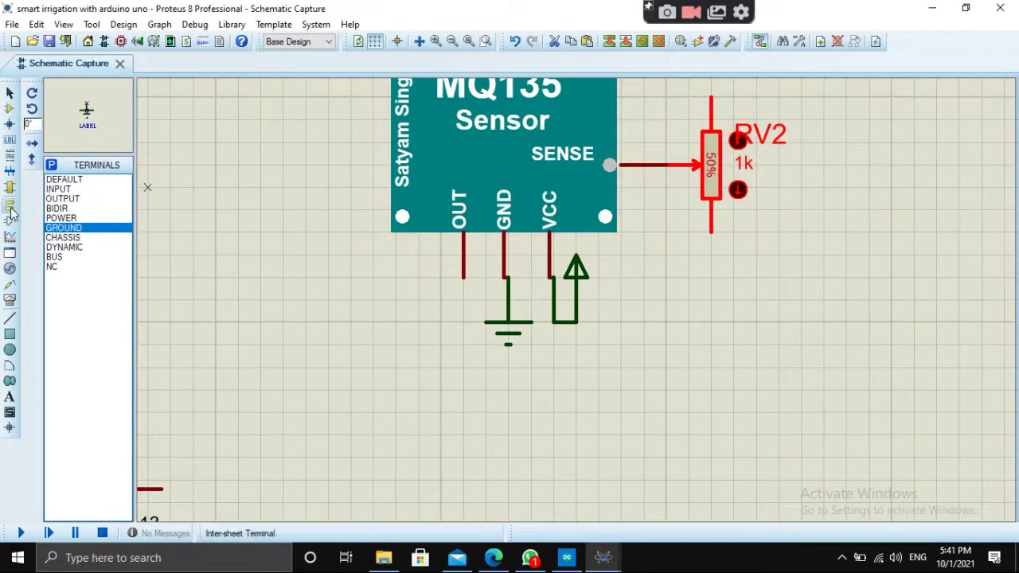
left_click(62, 218)
scroll(518, 291, "up", 3)
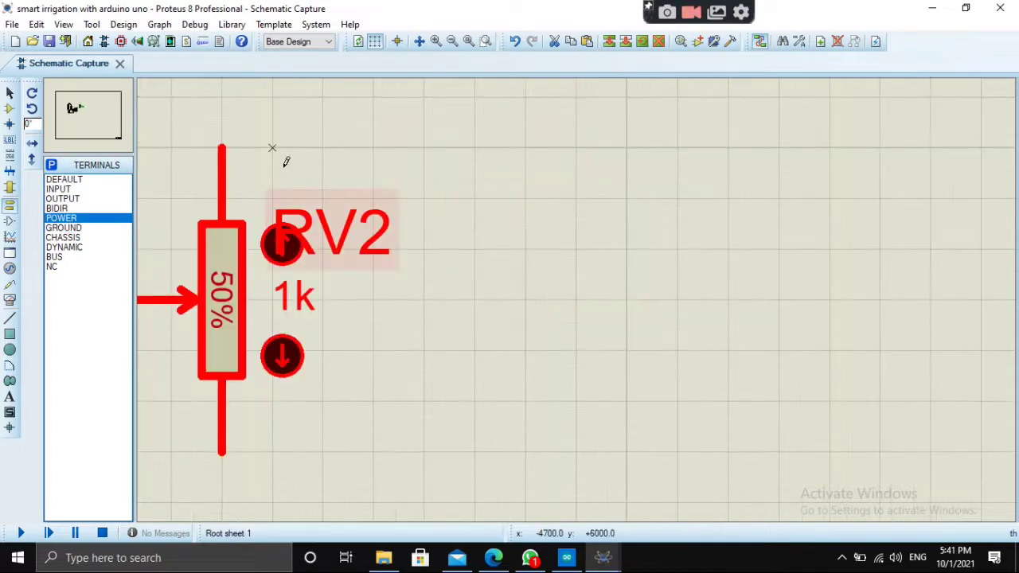
left_click(221, 97)
left_click(221, 98)
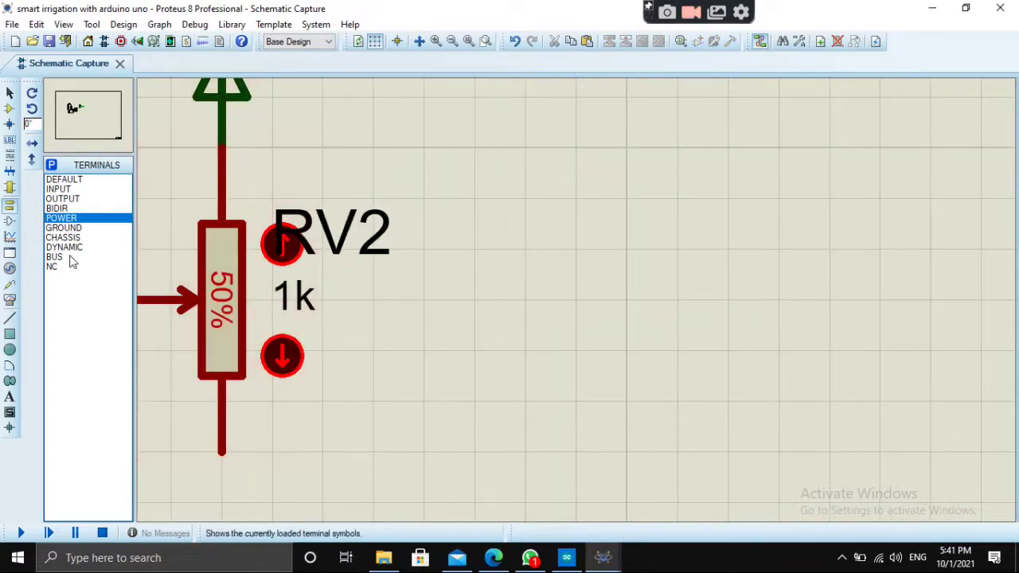
left_click(64, 227)
left_click(223, 500)
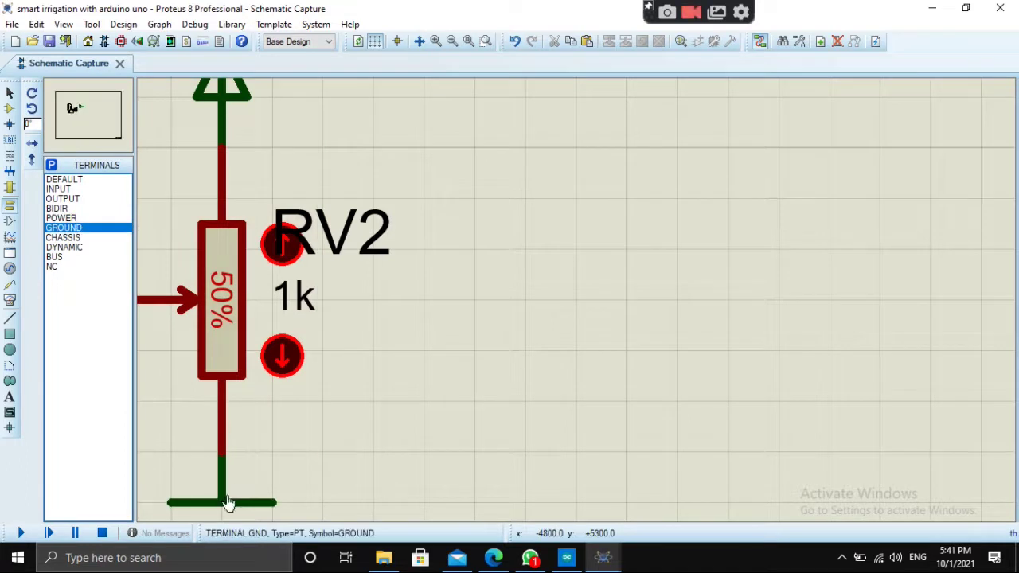
scroll(225, 502, "down", 2)
scroll(436, 342, "down", 2)
scroll(459, 329, "down", 2)
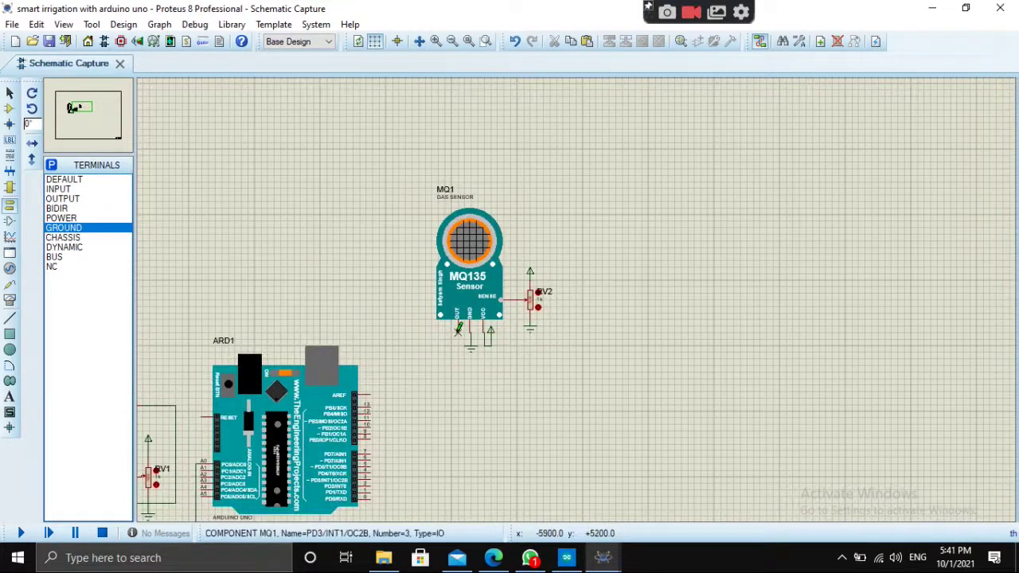
Route a wire from MQ1's OUT pin across to ARD1's A1 analog input
left_click(458, 336)
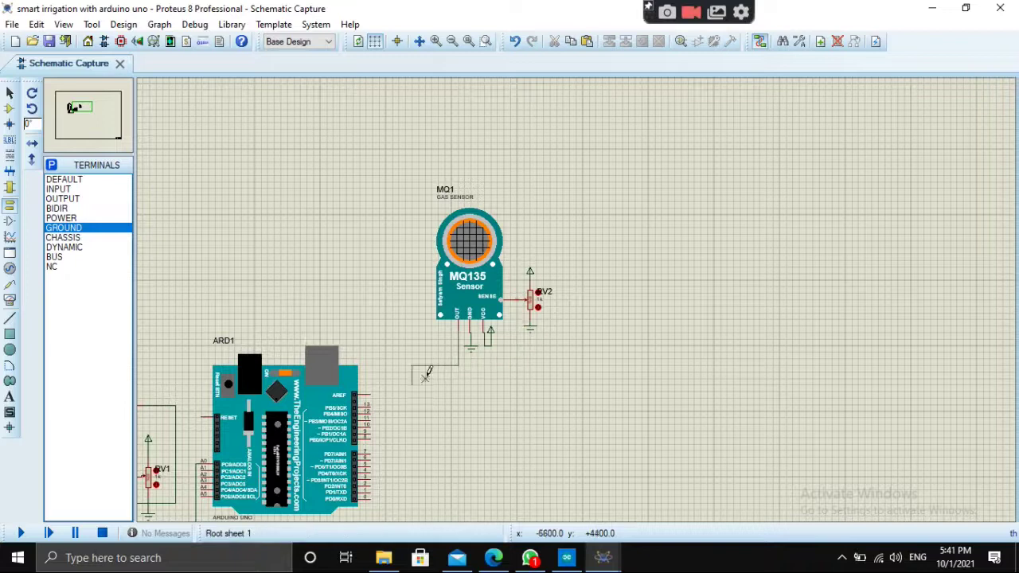
left_click(521, 301)
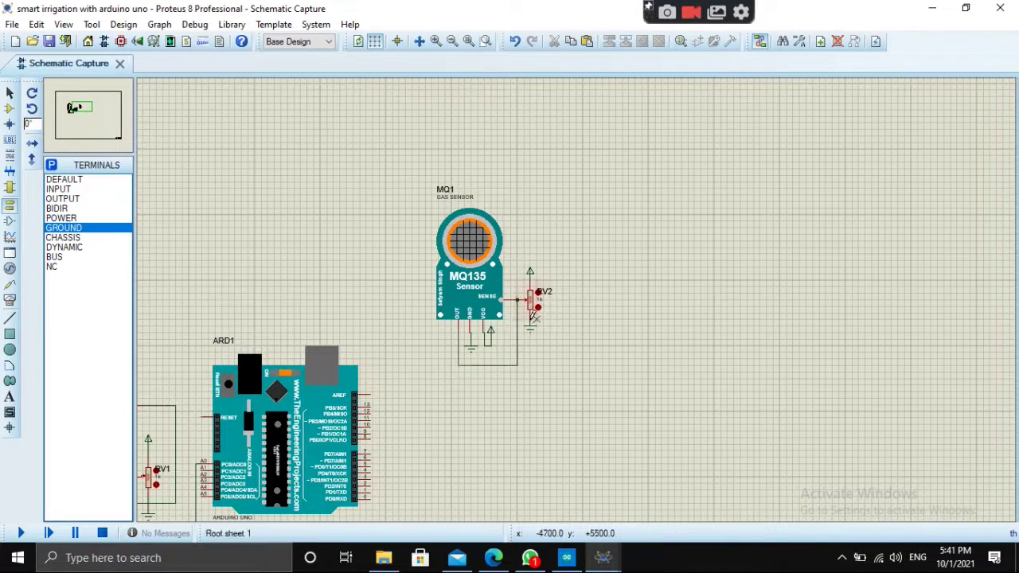
left_click(459, 331)
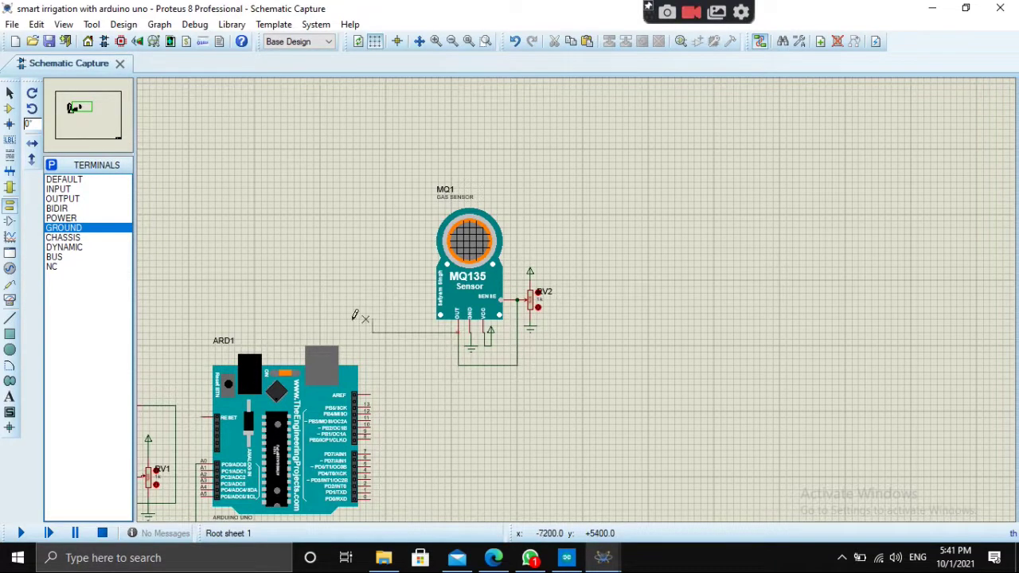
scroll(355, 315, "down", 4)
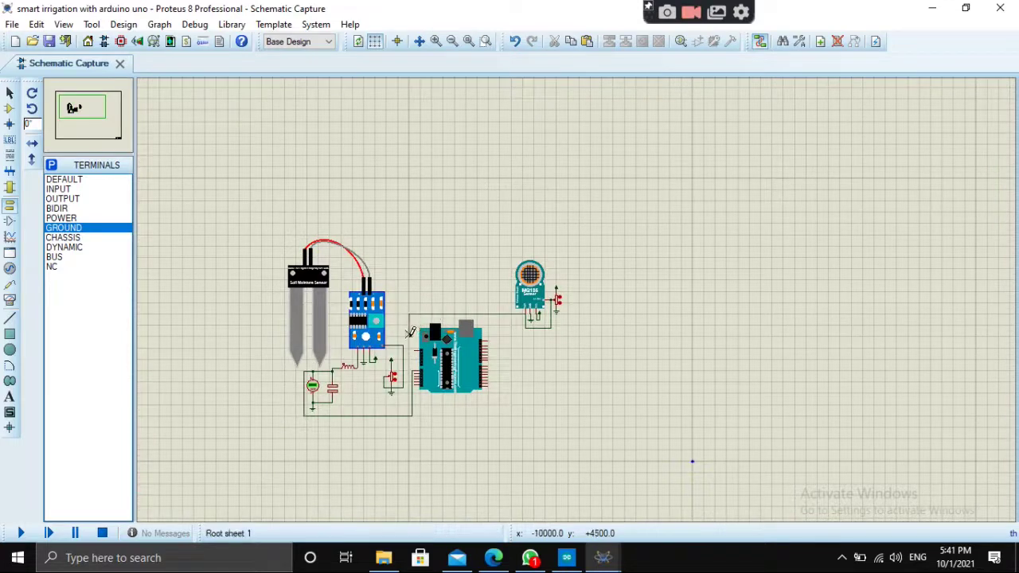
scroll(413, 362, "up", 3)
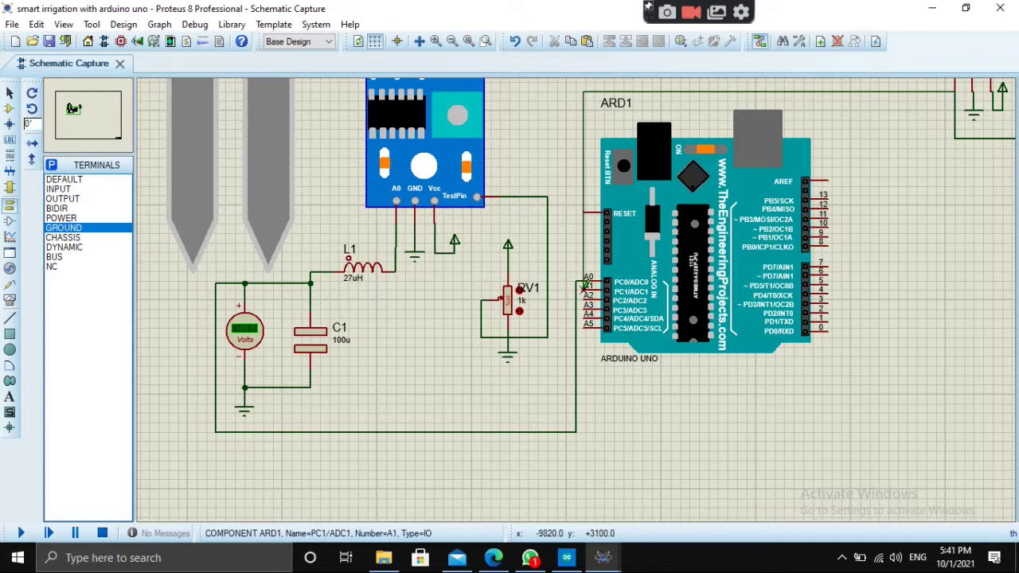
left_click(586, 285)
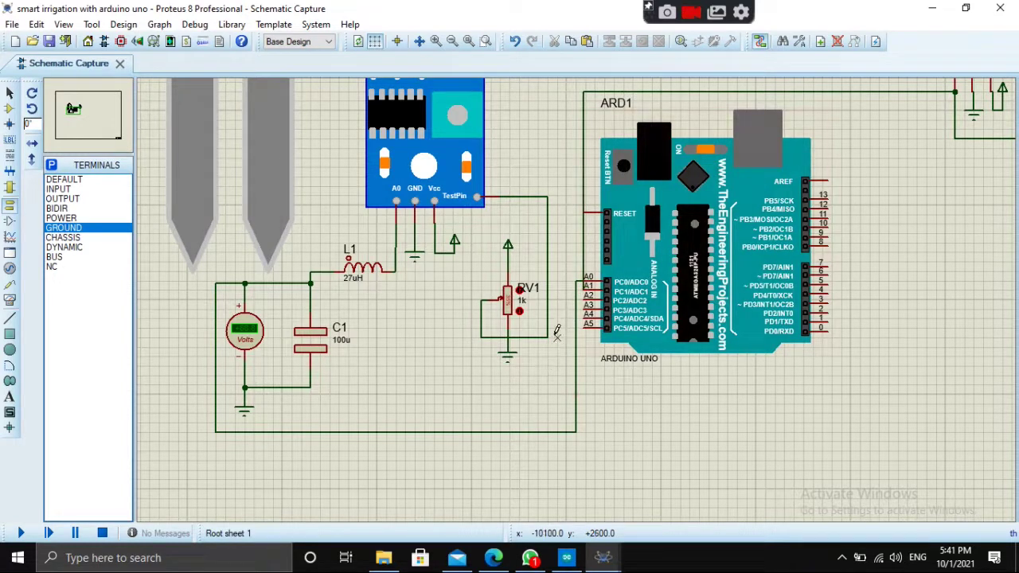
scroll(563, 229, "down", 2)
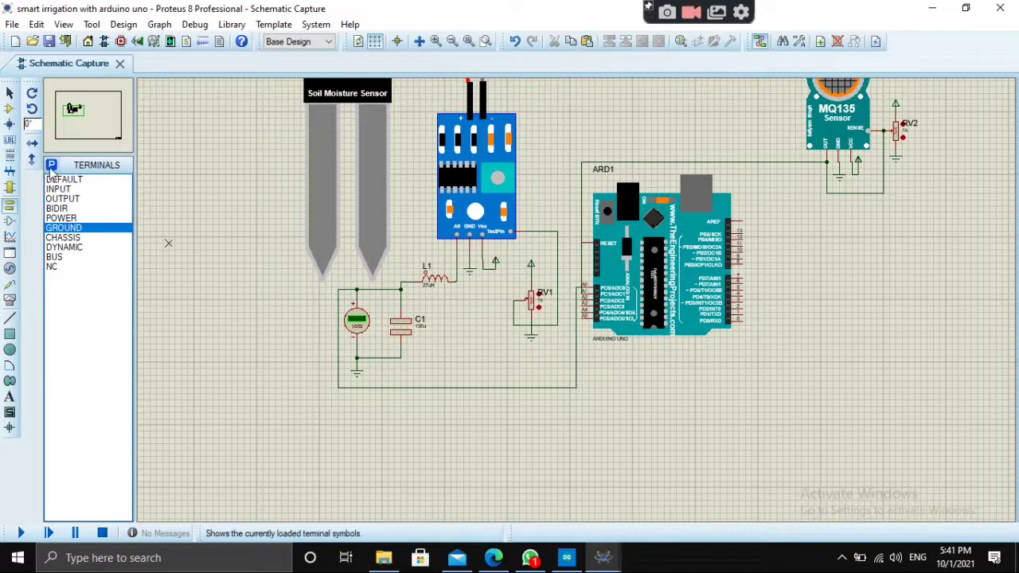
Add an LDR from the device library and place it as LDR1 beside the gas sensor
left_click(10, 109)
left_click(51, 164)
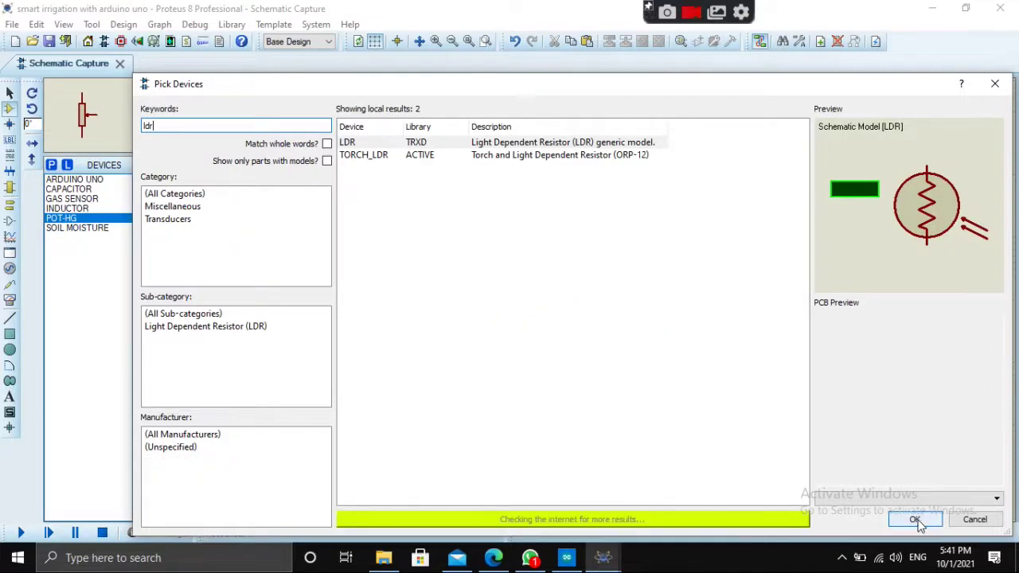
left_click(915, 519)
scroll(588, 280, "up", 3)
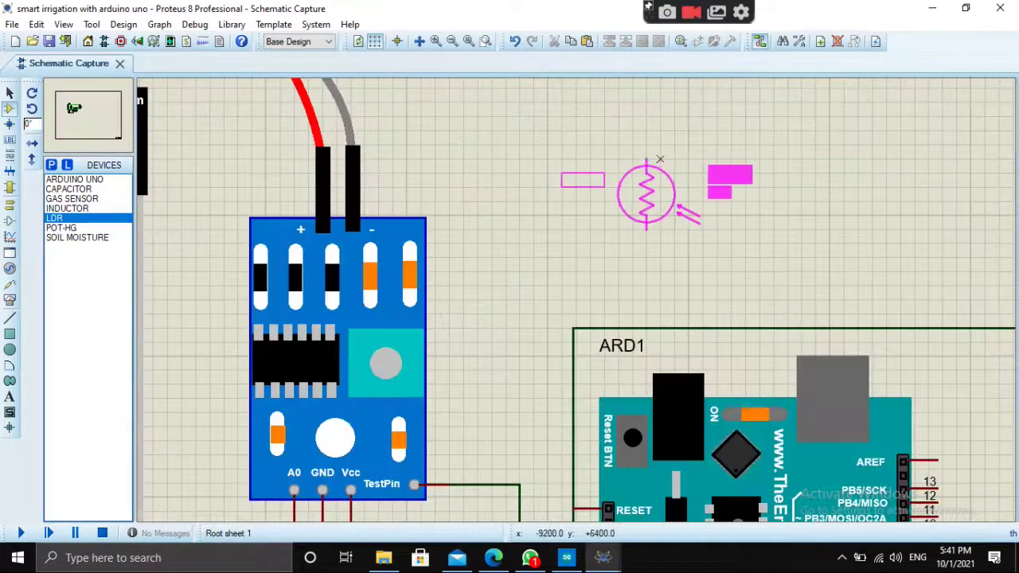
scroll(648, 196, "down", 2)
left_click(654, 148)
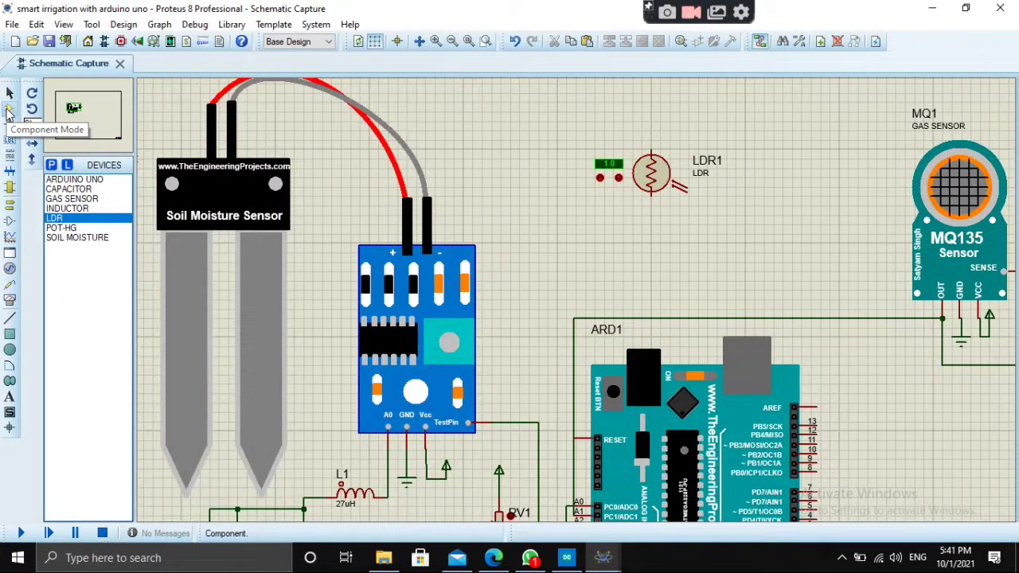
Search 'resist' in the device library and add RESISTOR to the parts list
left_click(51, 166)
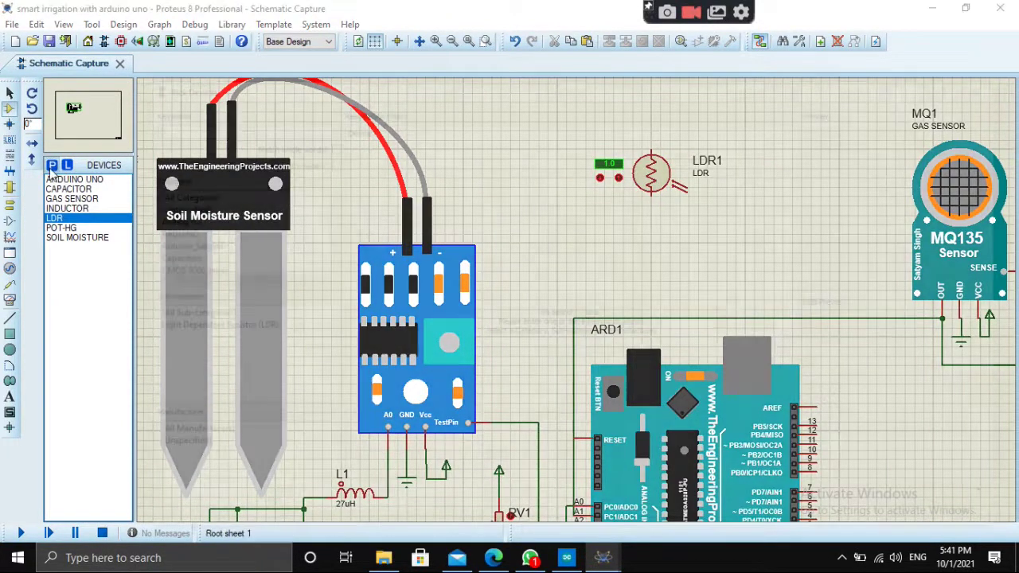
type("resi")
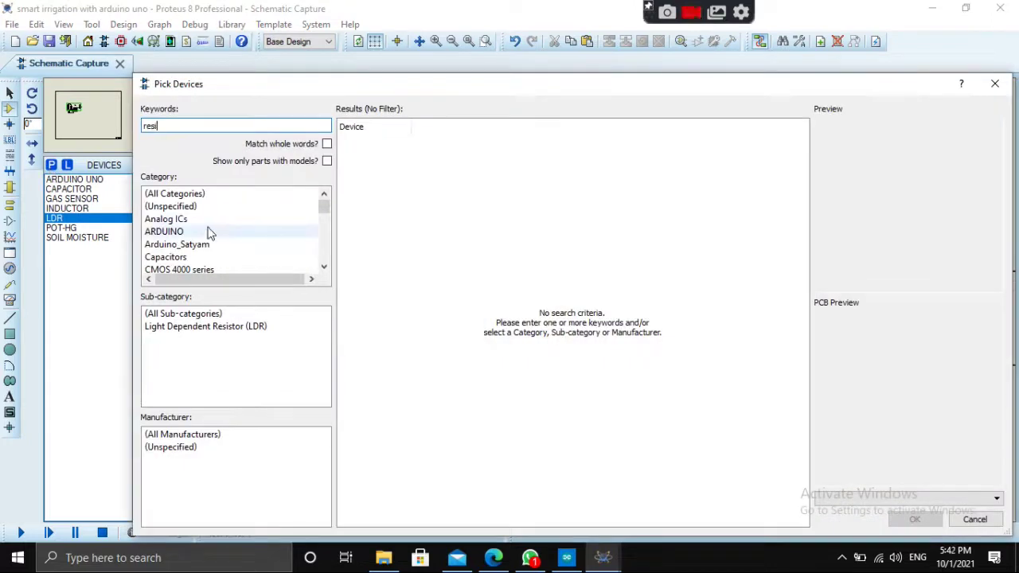
type("stor")
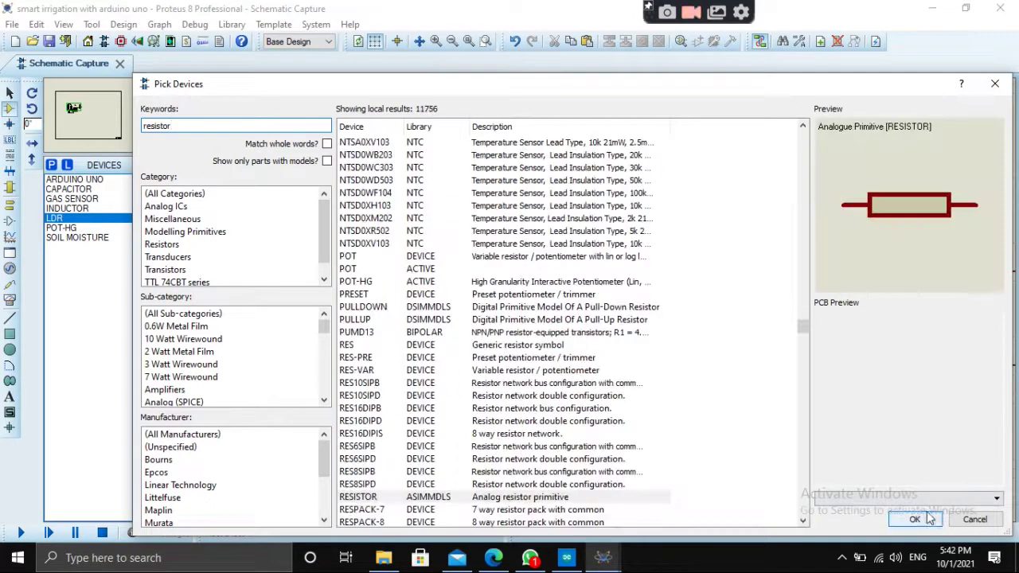
left_click(914, 519)
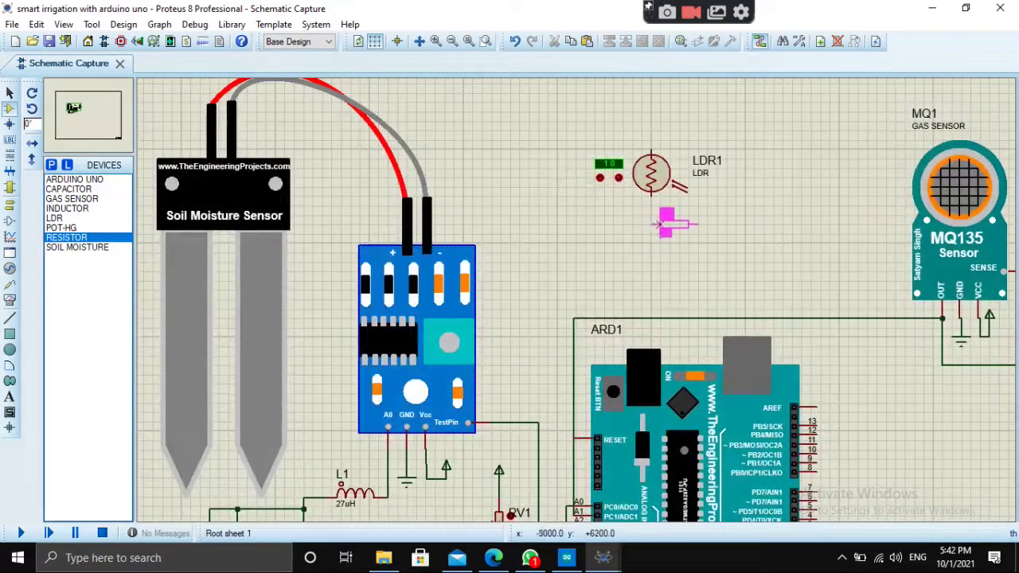
Place the 10k resistor next to LDR1, with a power terminal on the LDR and ground on the resistor
left_click(676, 191)
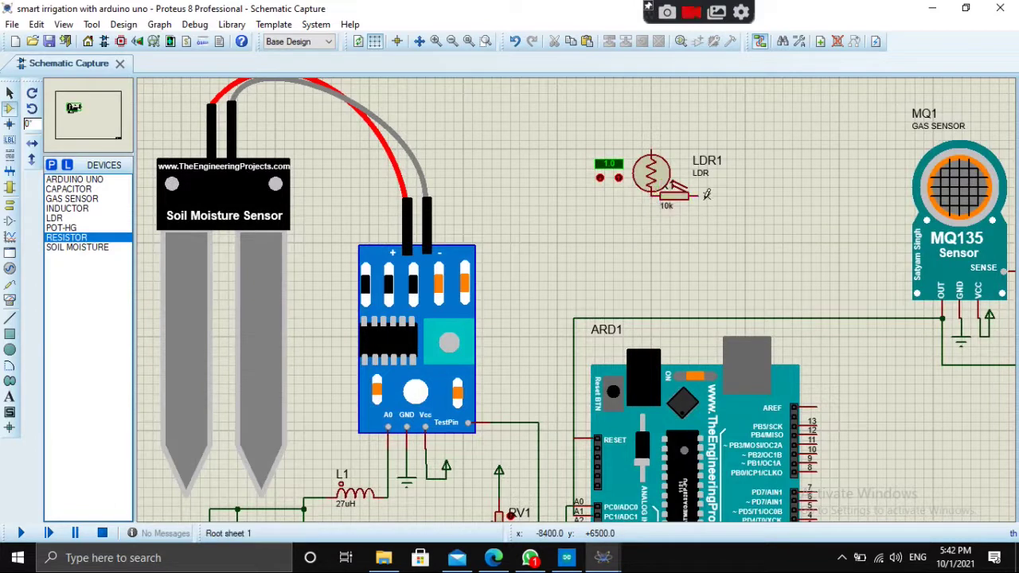
left_click(10, 205)
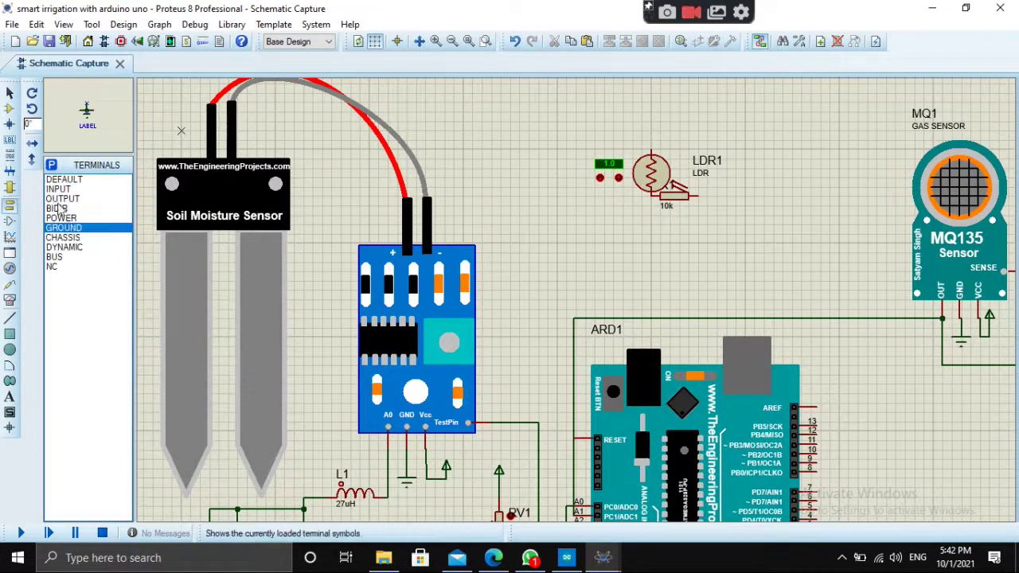
left_click(62, 218)
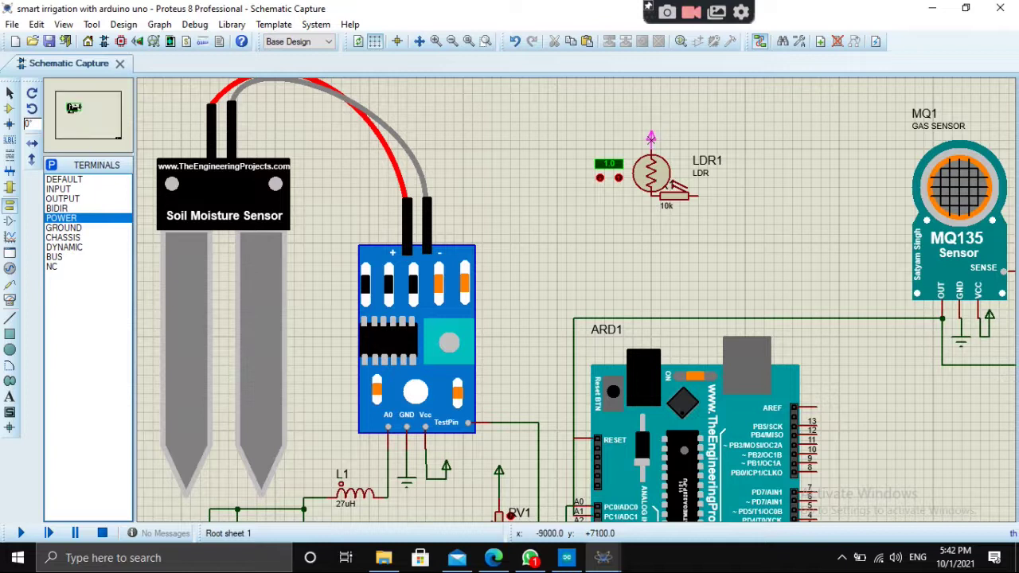
left_click(88, 228)
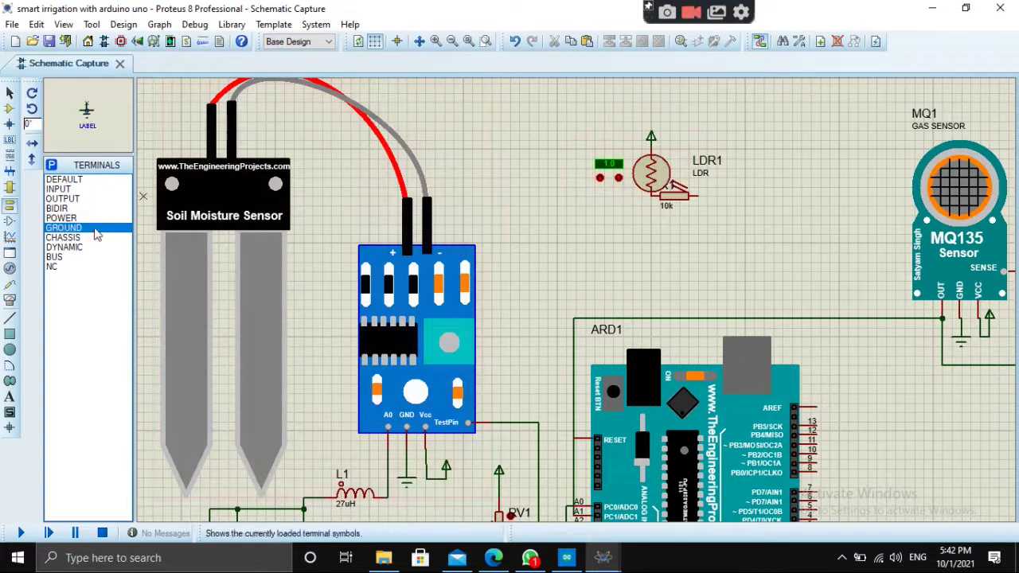
left_click(698, 206)
Wire the LDR-resistor junction to an ARD1 analog pin
left_click(655, 195)
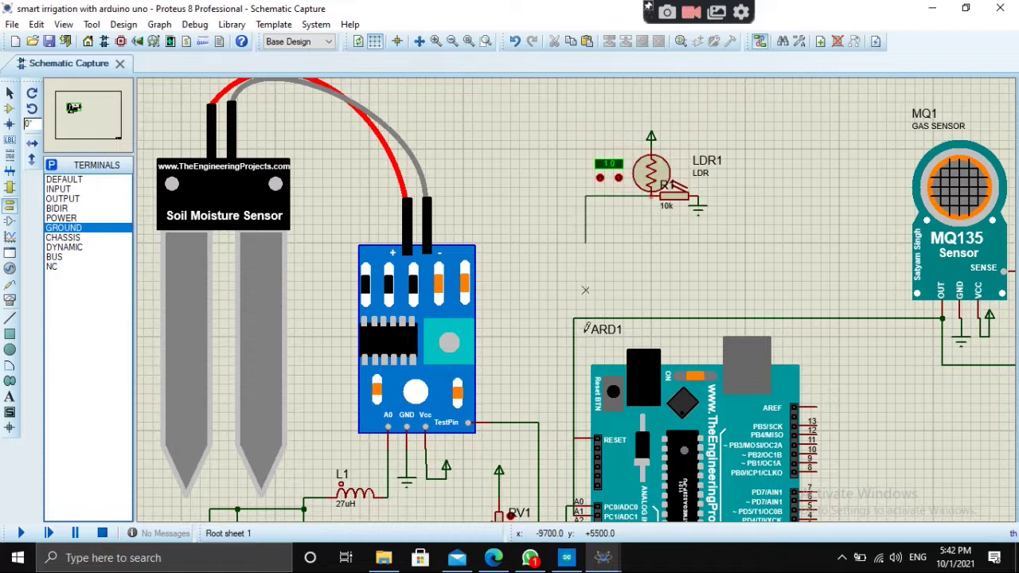
scroll(565, 378, "down", 1)
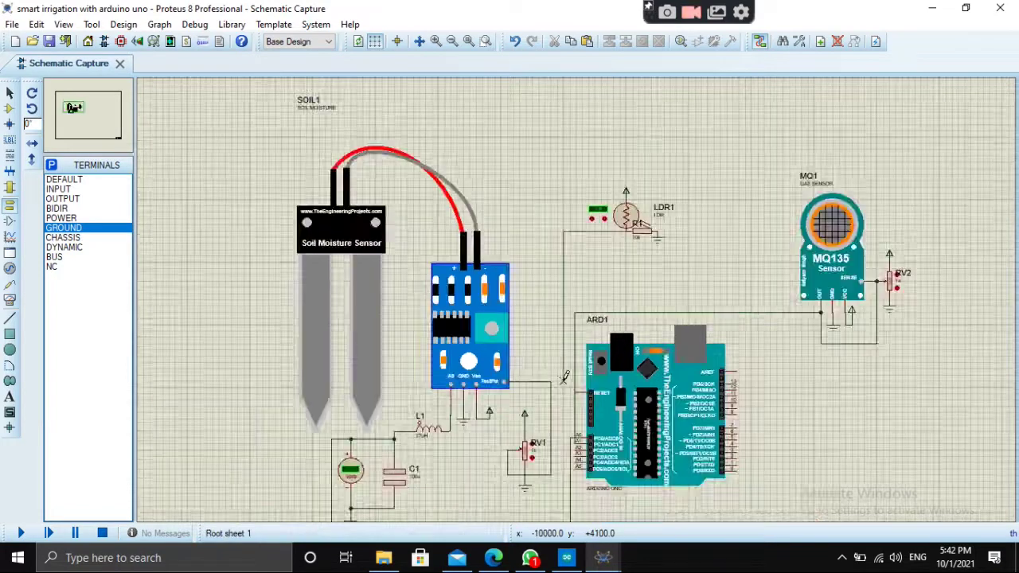
scroll(564, 378, "up", 2)
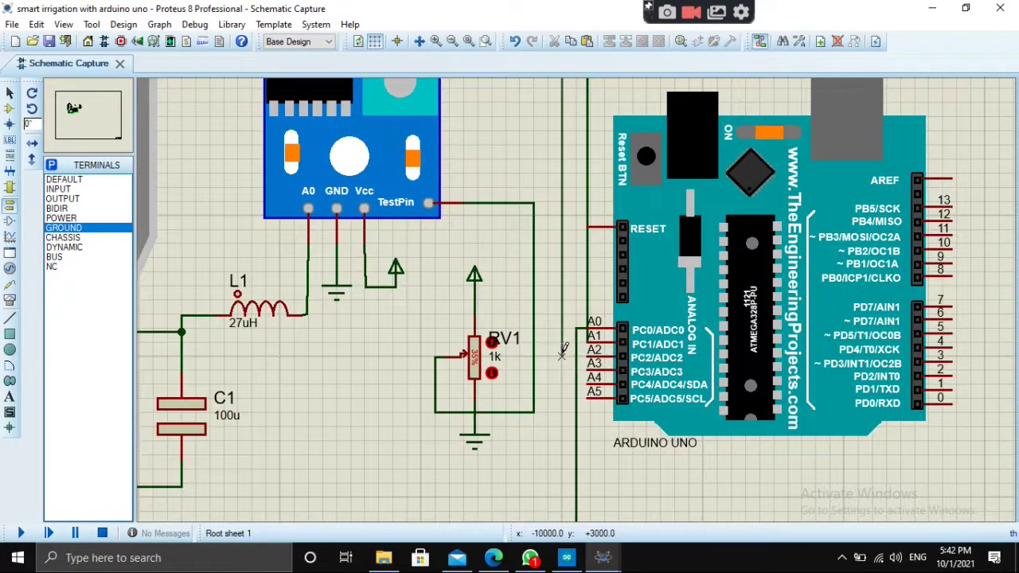
left_click(589, 350)
Search 'bmp180', add it, and place it as U1 X-mirrored beside capacitor C1
scroll(589, 350, "down", 2)
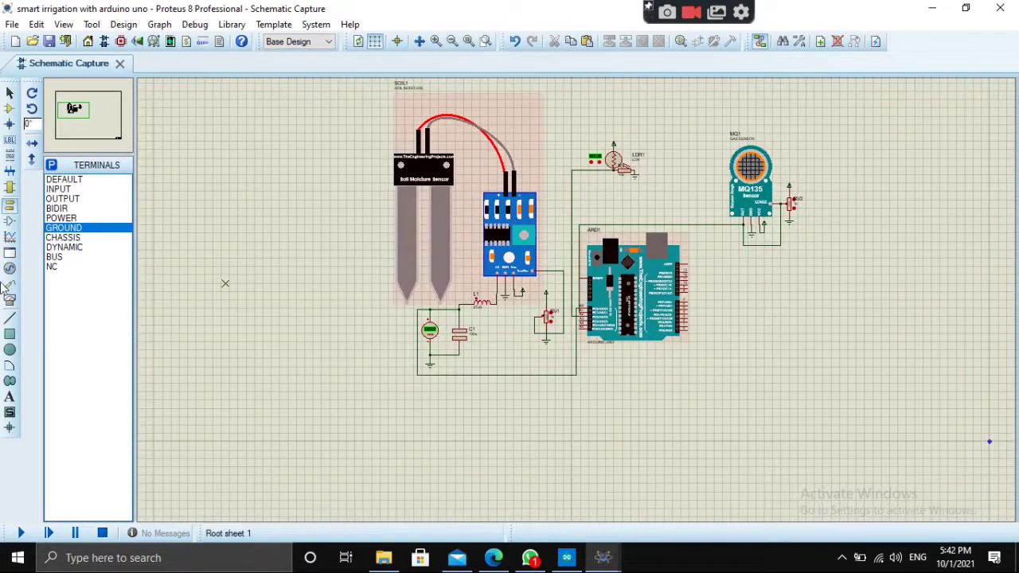
left_click(10, 110)
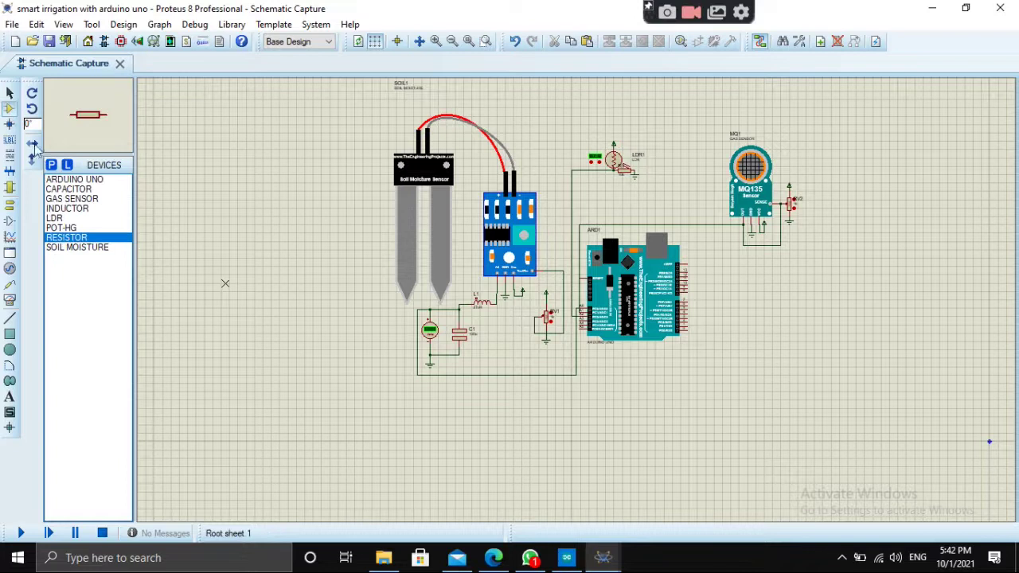
left_click(51, 165)
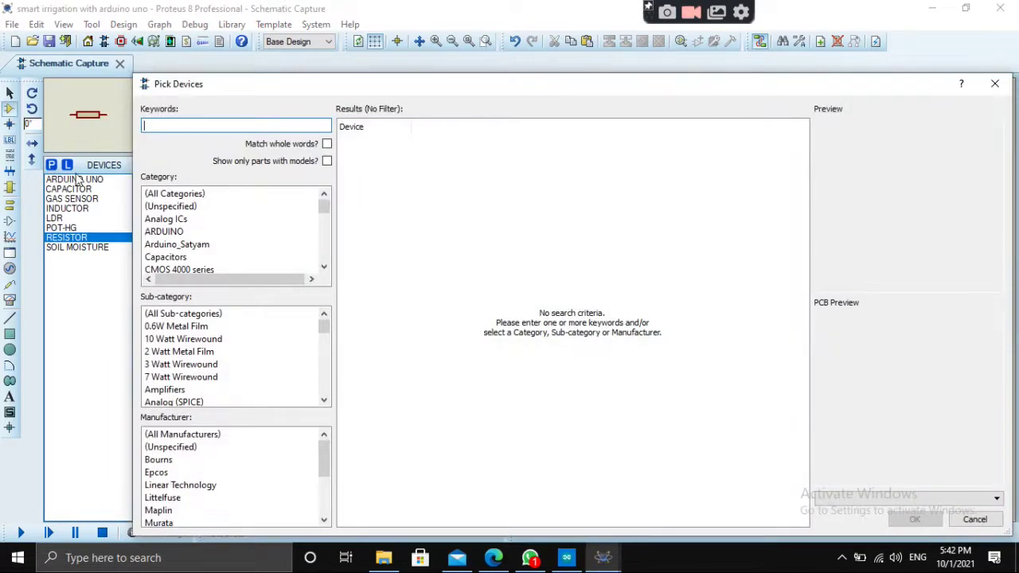
type("bmp180")
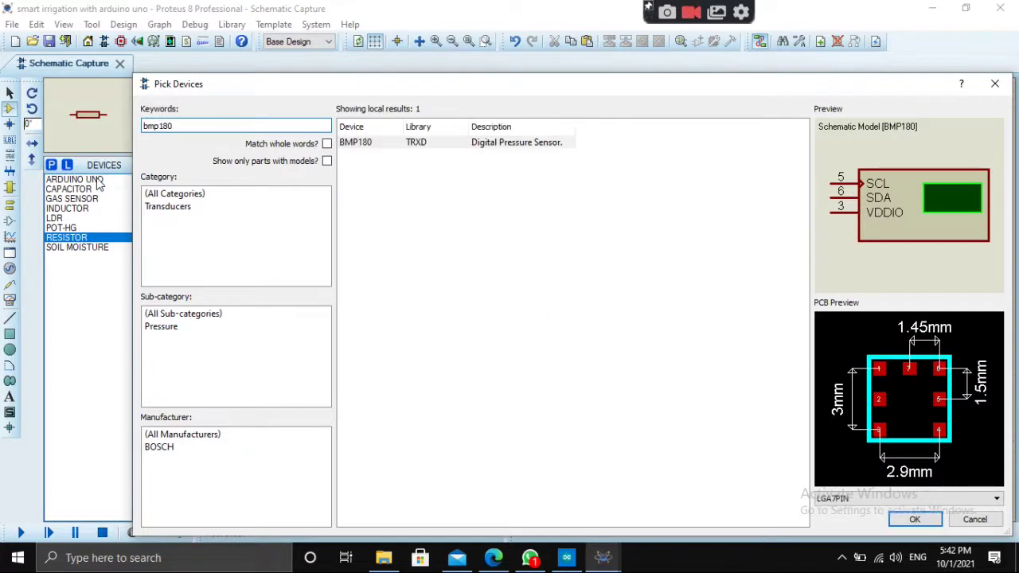
key("Return")
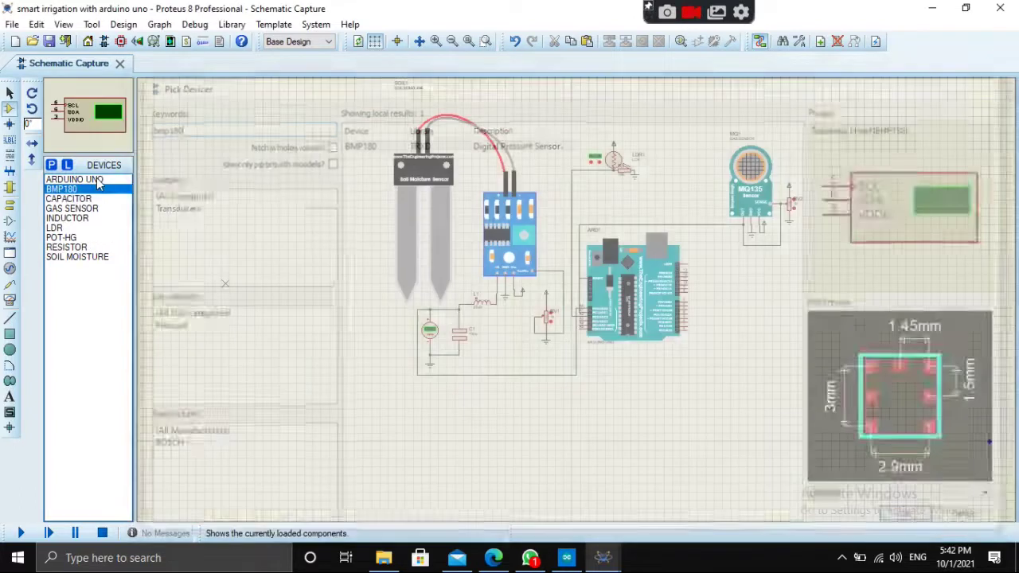
scroll(577, 296, "up", 2)
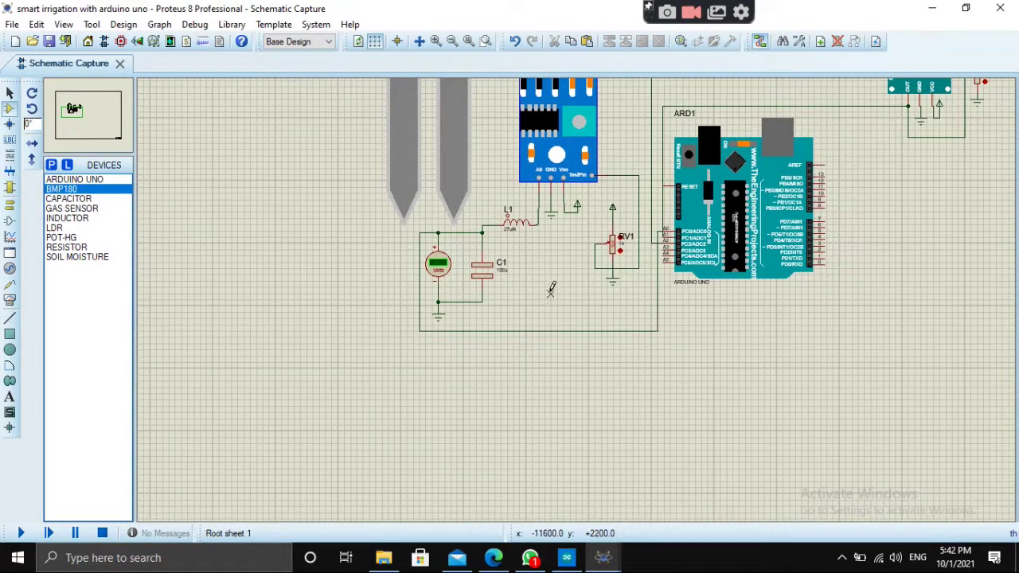
left_click(551, 309)
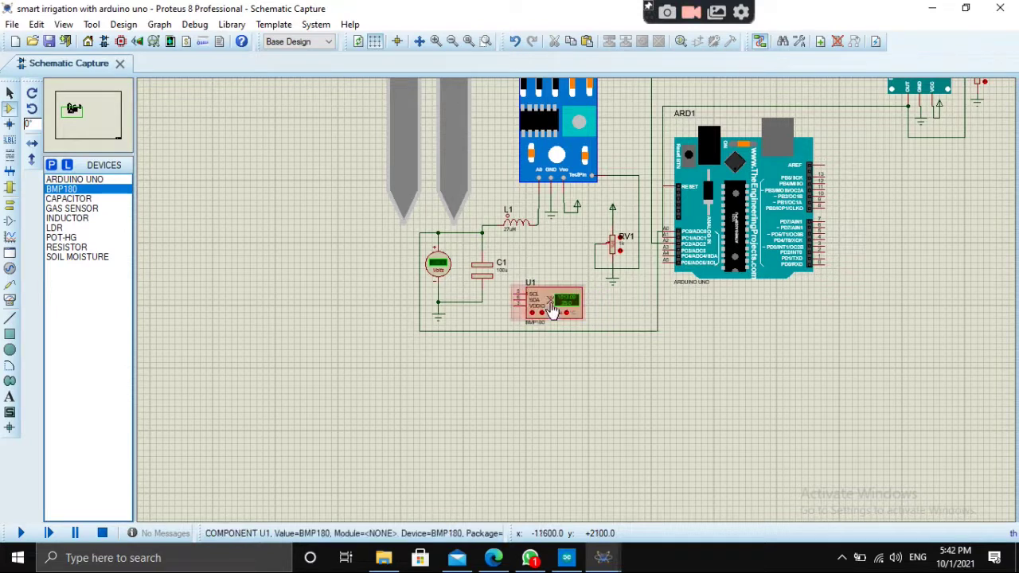
right_click(565, 309)
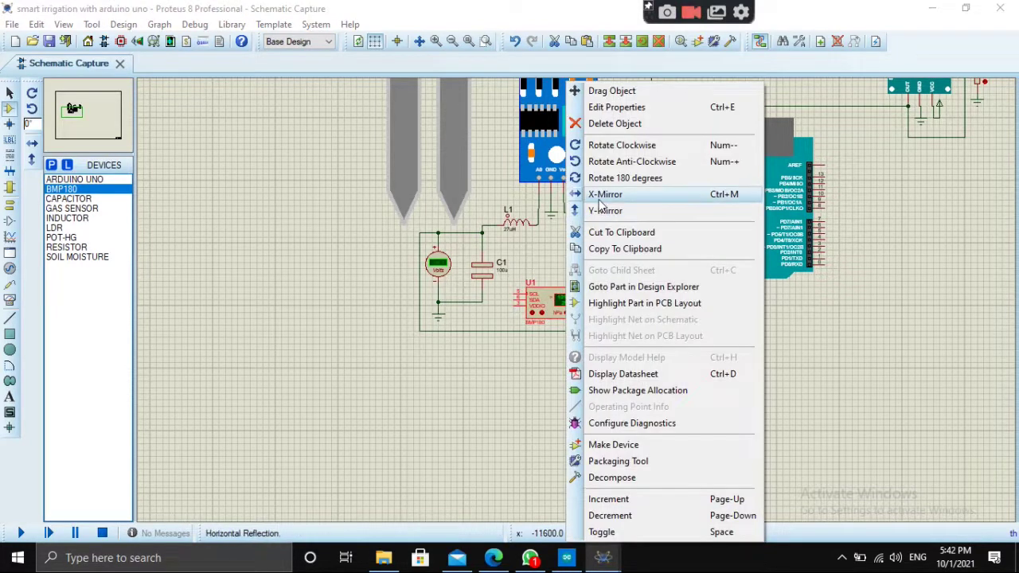
left_click(605, 194)
left_click(587, 301)
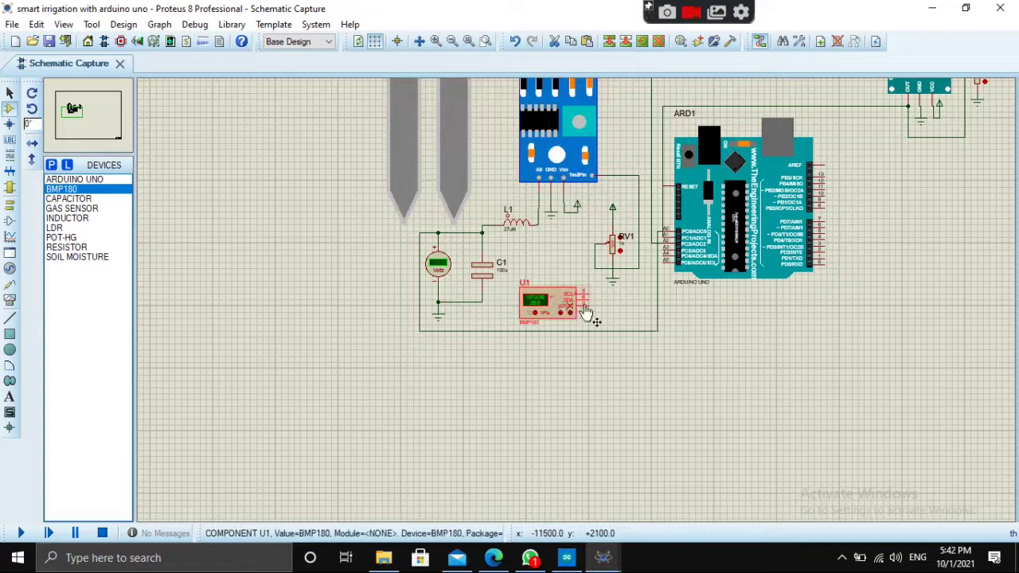
scroll(587, 301, "up", 2)
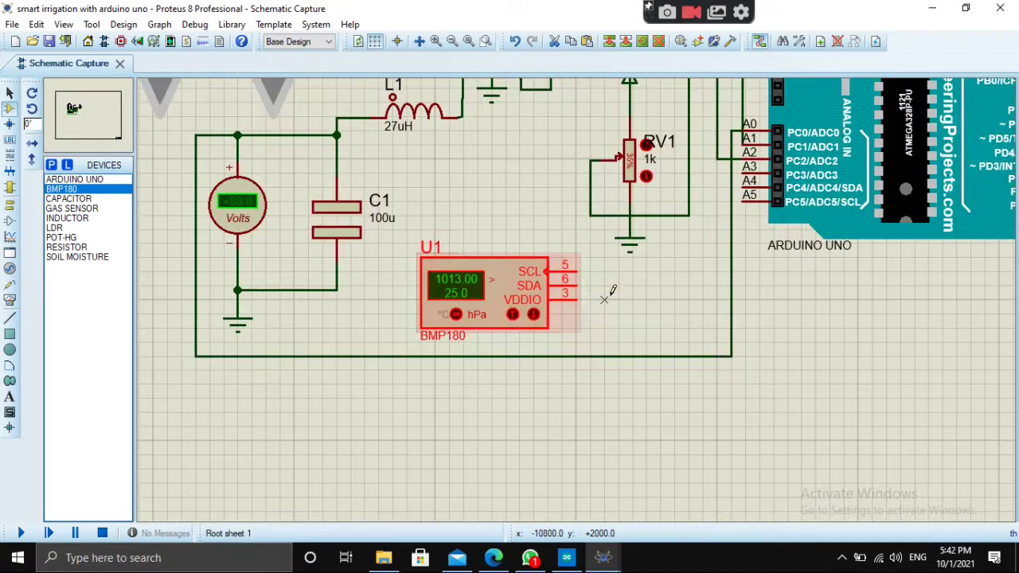
Wire U1's SCL pin to ARD1's A5 and its SDA pin to A4
left_click(575, 272)
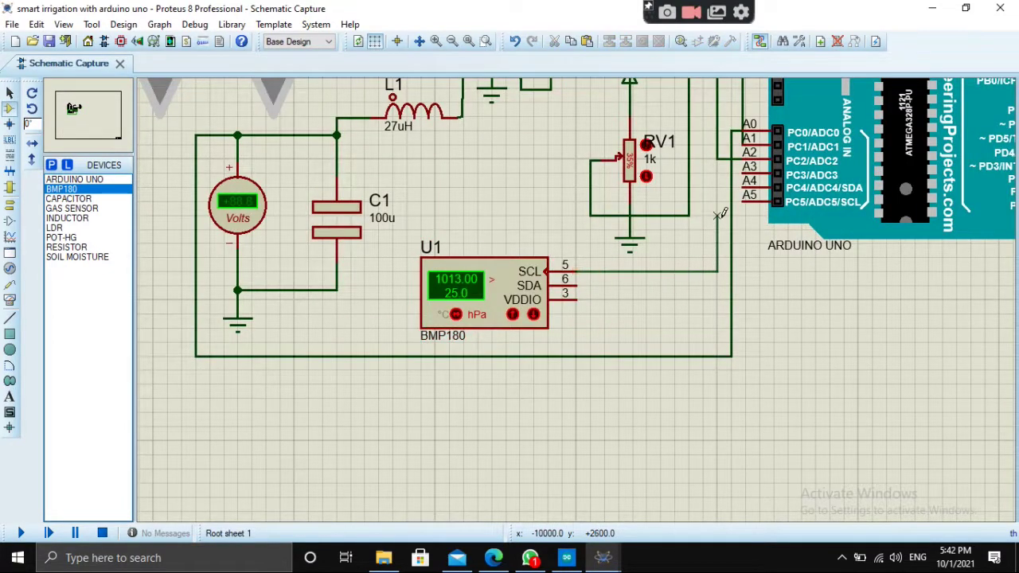
left_click(749, 195)
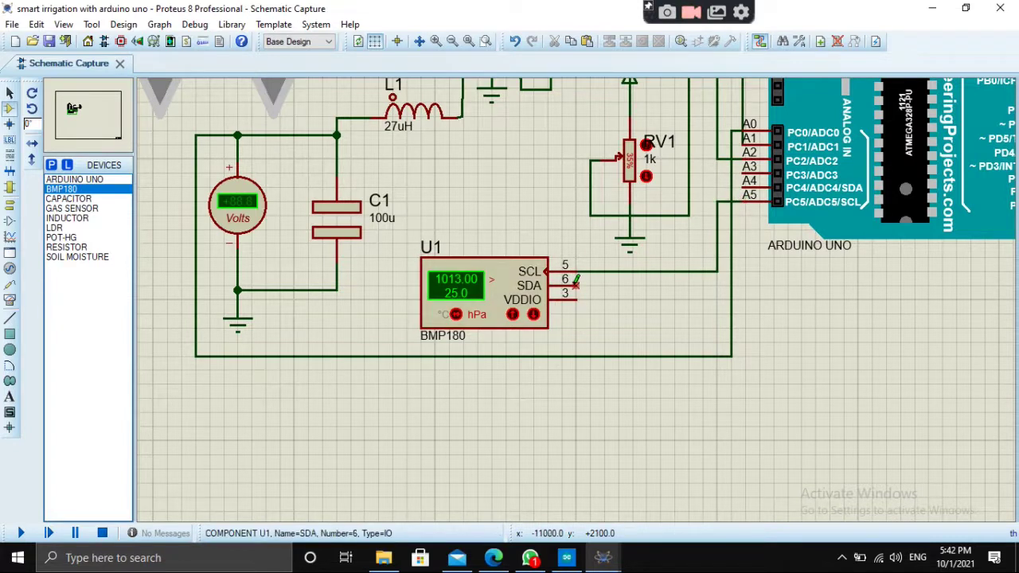
left_click(575, 285)
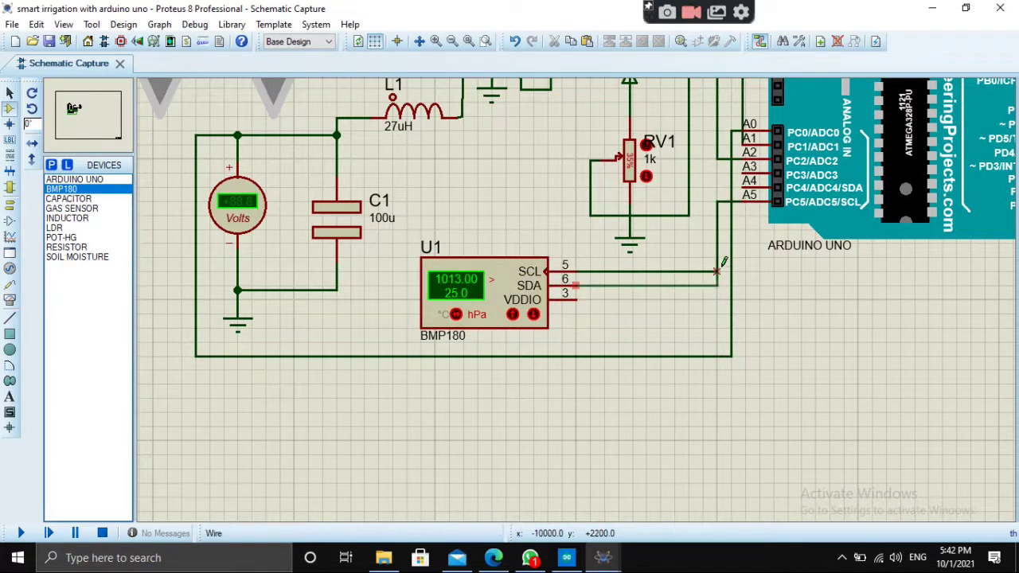
left_click(749, 181)
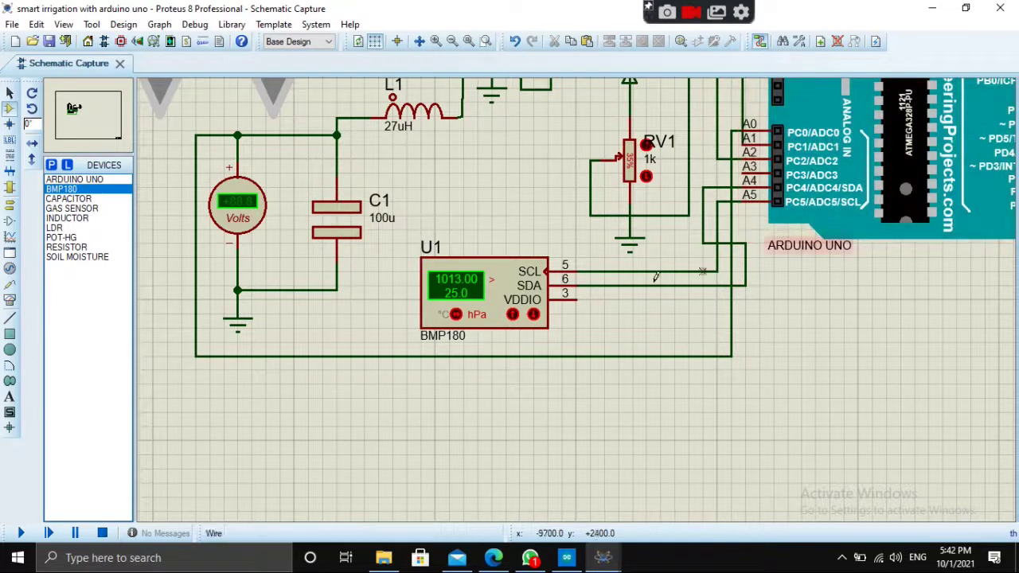
Place a power terminal and wire U1's VDDIO pin to it, then zoom out over the circuit
left_click(10, 204)
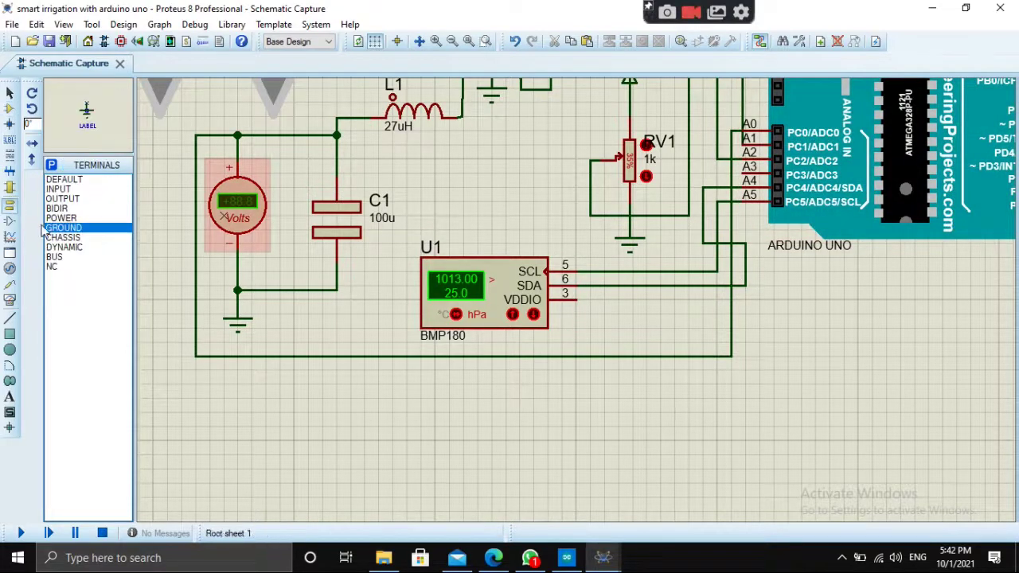
left_click(62, 218)
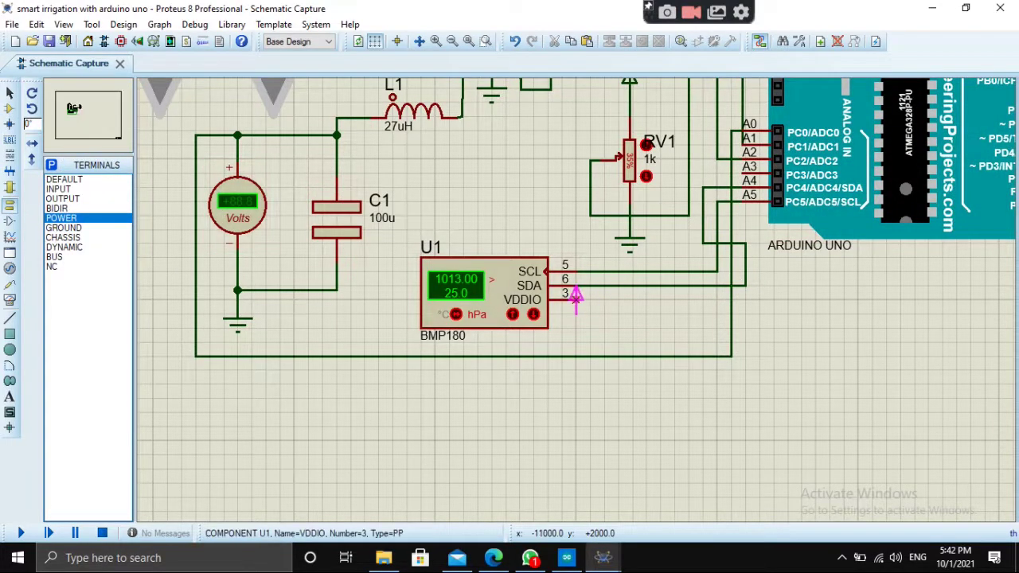
left_click(590, 312)
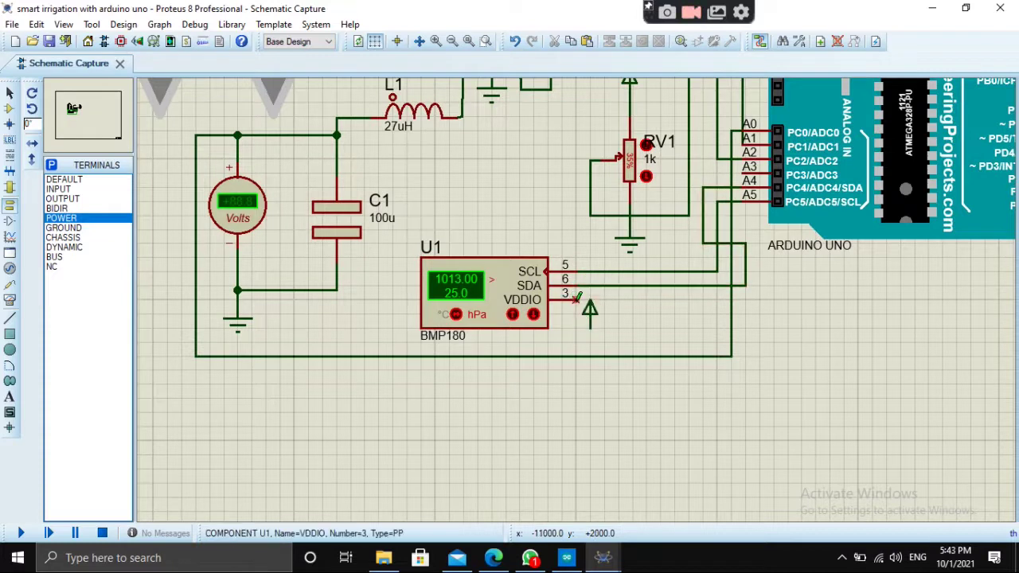
left_click(575, 296)
left_click(590, 325)
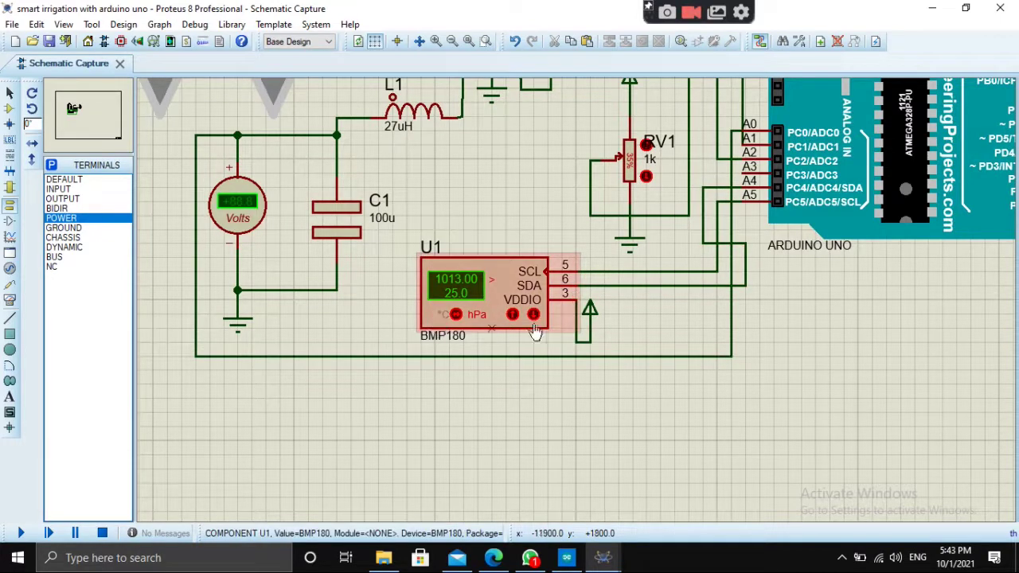
scroll(535, 332, "down", 1)
scroll(470, 262, "down", 1)
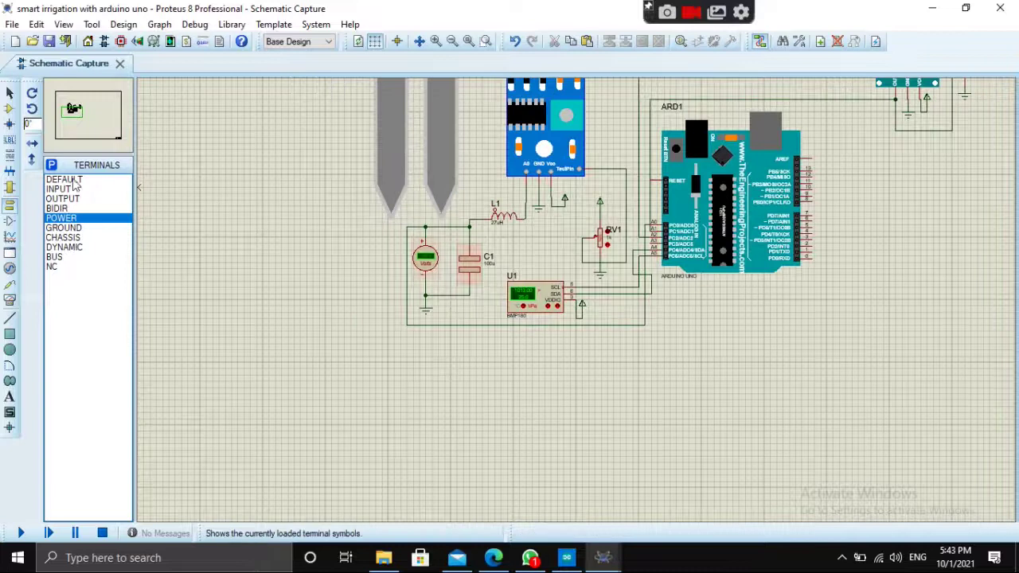
scroll(573, 183, "down", 1)
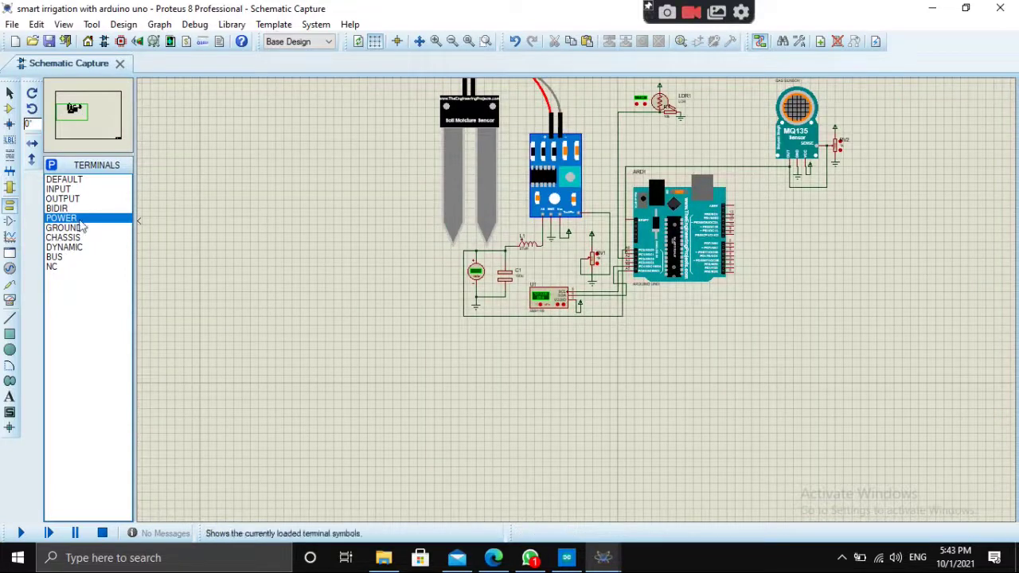
Search for 'dht' and place the DHT11 sensor beside the Arduino
left_click(9, 110)
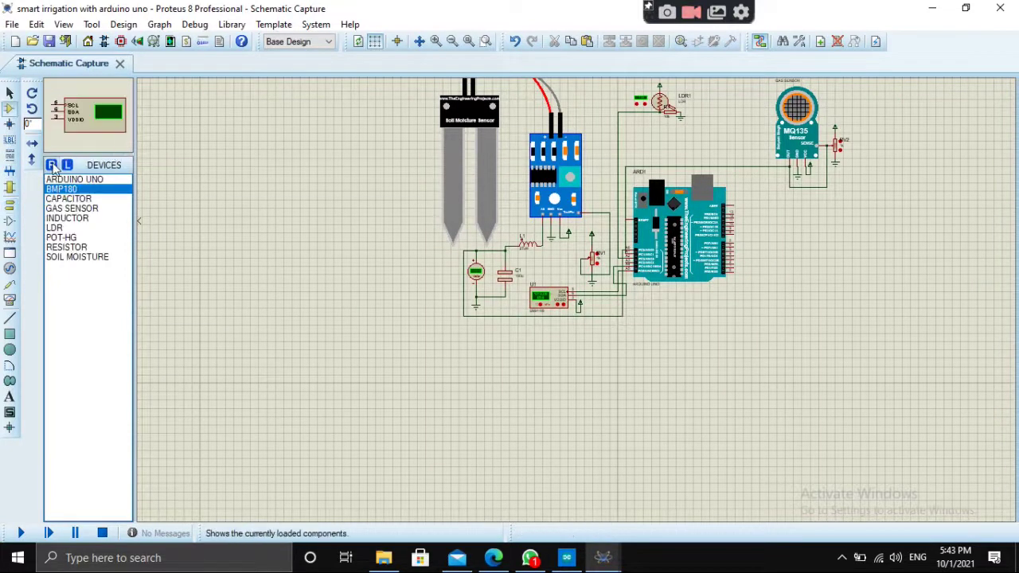
left_click(51, 165)
type("d")
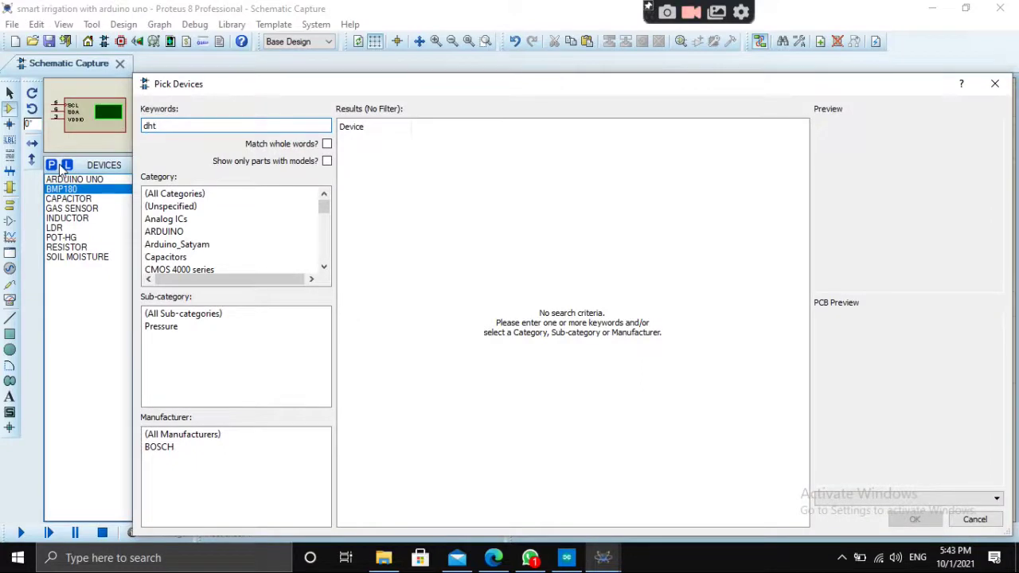
type("ht")
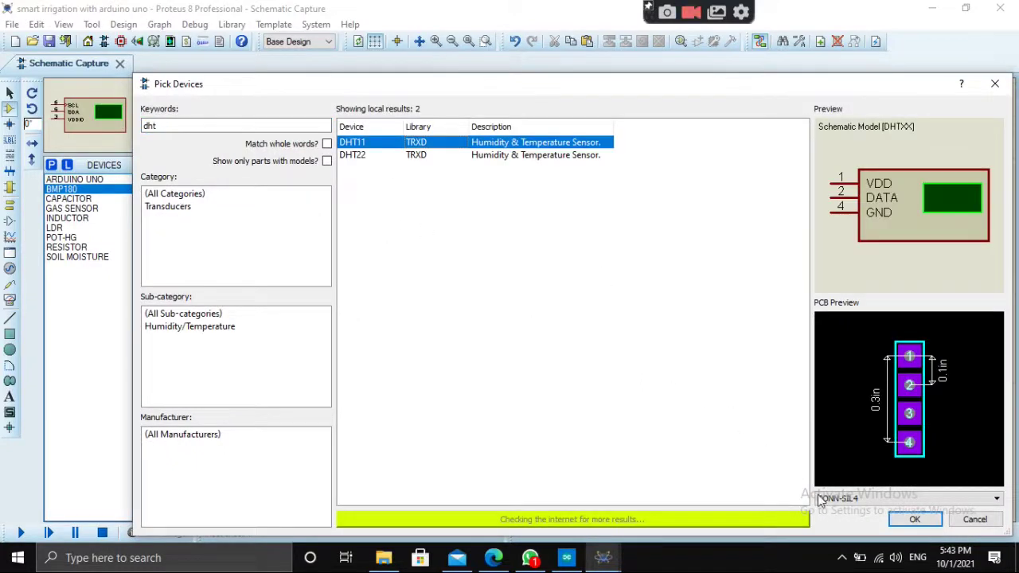
left_click(915, 519)
left_click(806, 234)
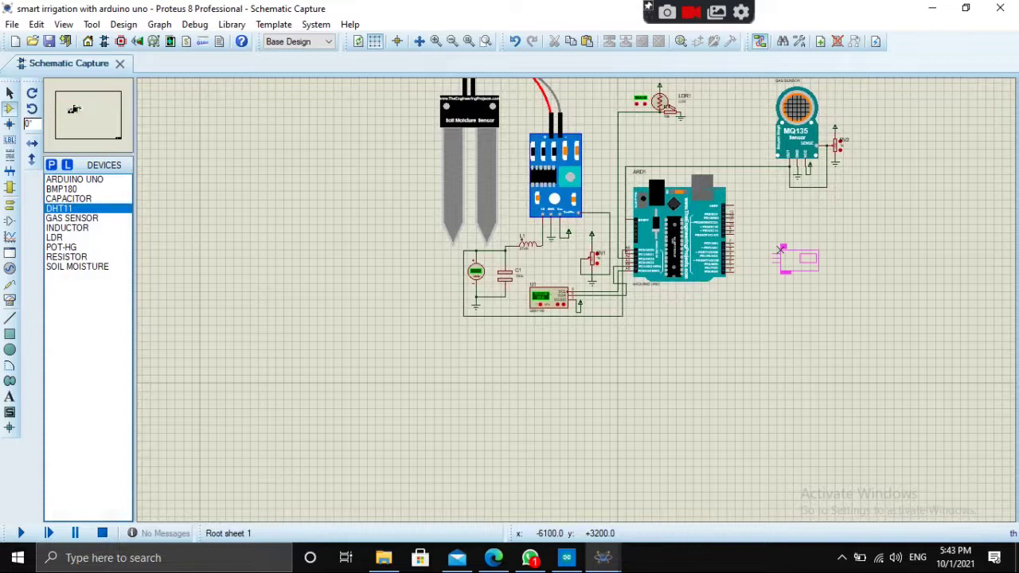
scroll(807, 262, "up", 3)
left_click(573, 257)
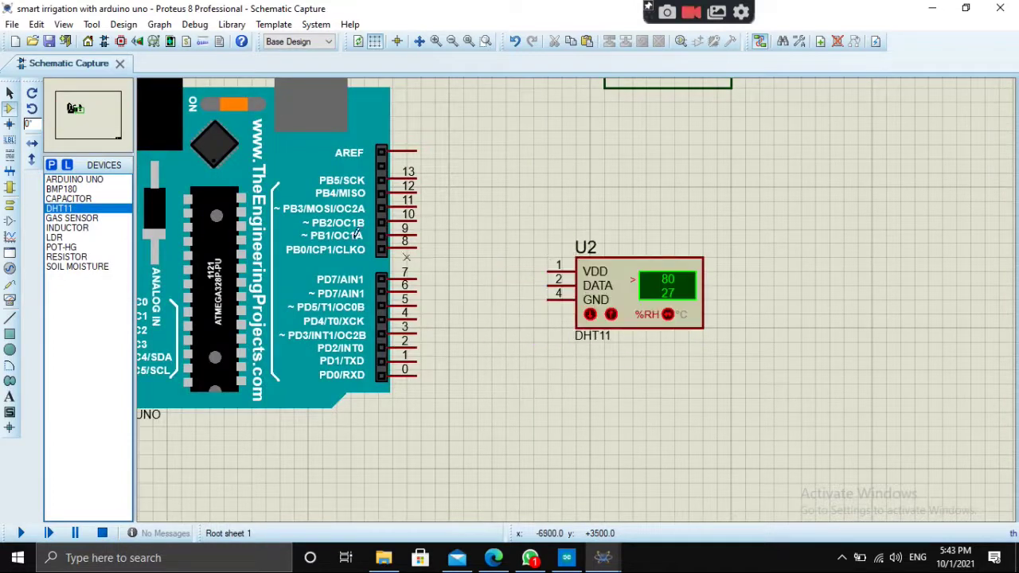
Add power and ground terminals to the DHT11 and wire its DATA pin to Arduino pin 2
left_click(10, 205)
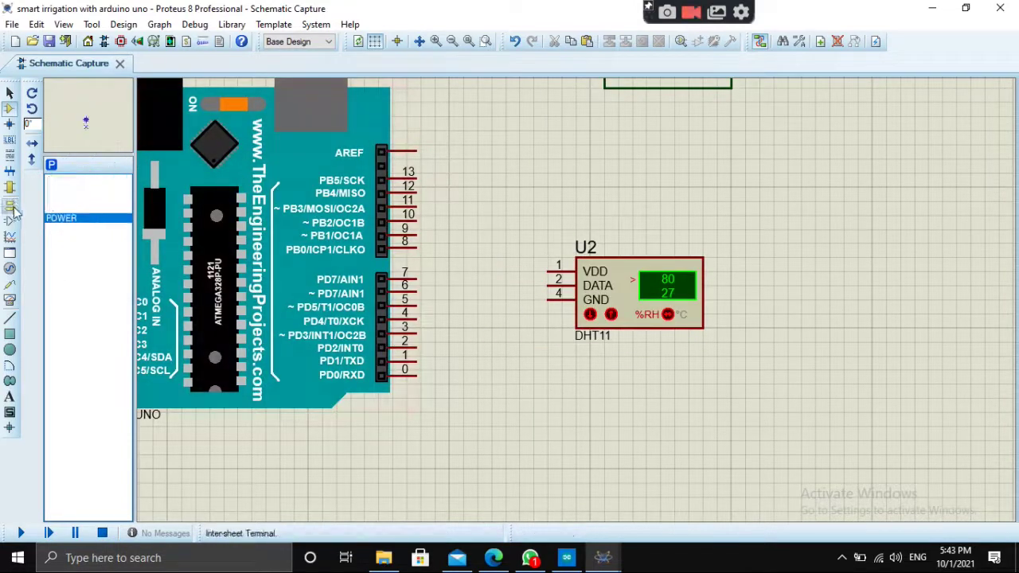
left_click(548, 255)
left_click(70, 229)
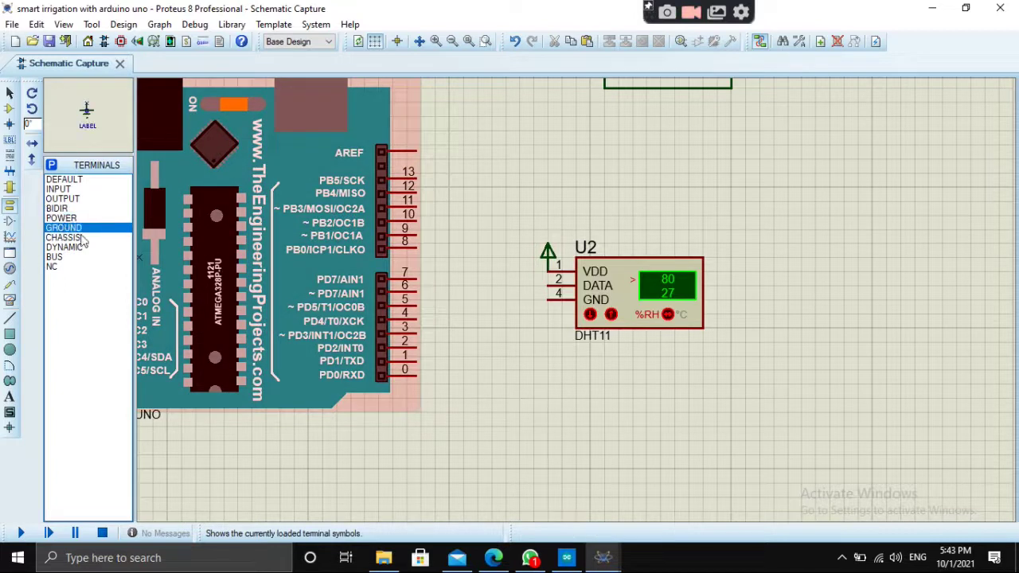
left_click(548, 315)
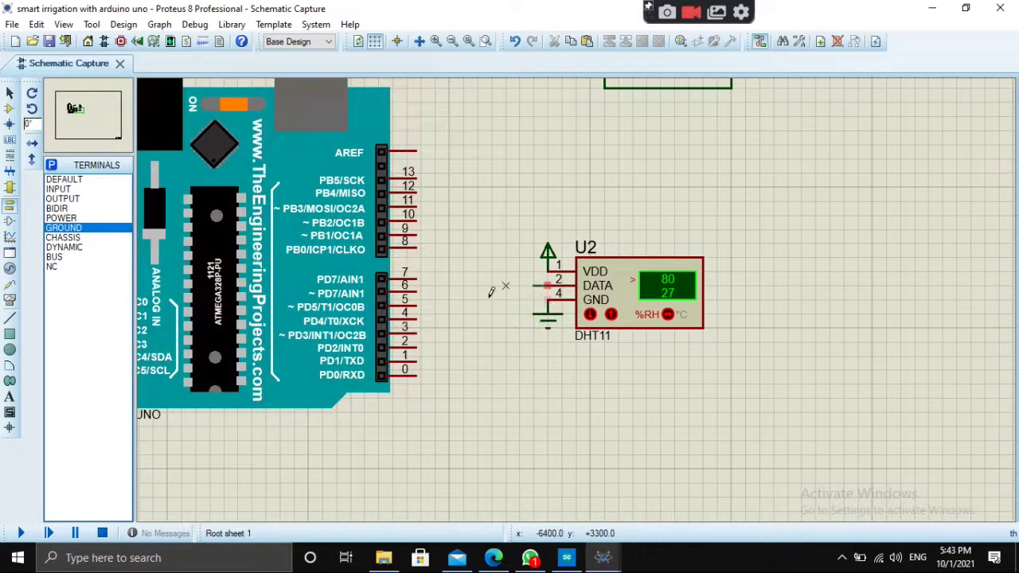
left_click(418, 345)
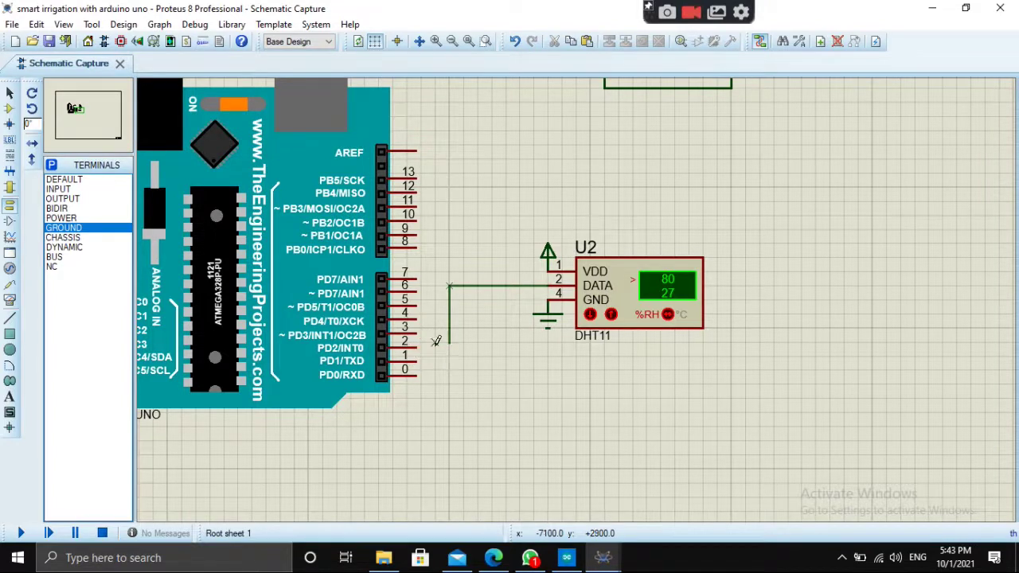
left_click(416, 346)
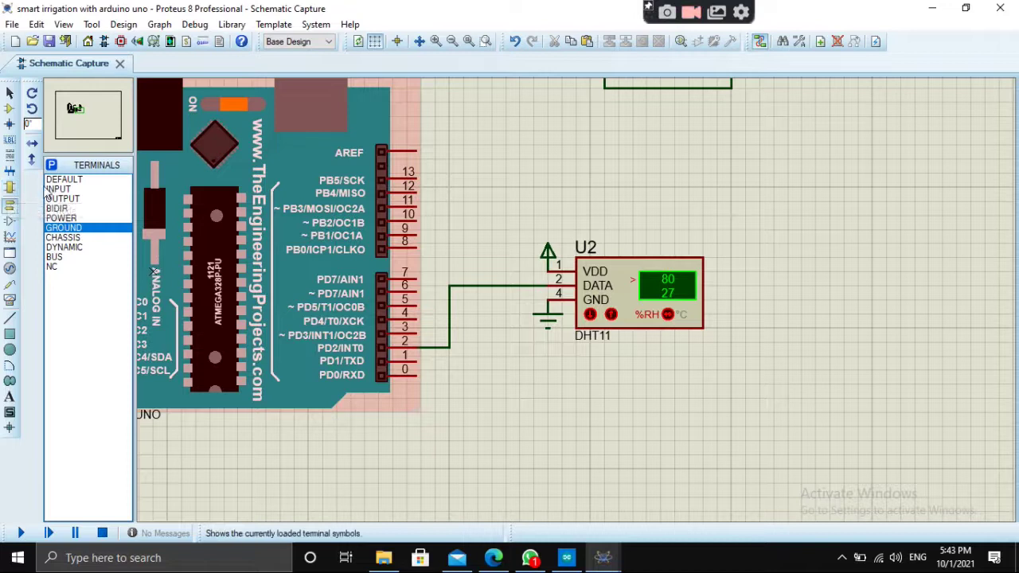
Place an LED-AQUA near the Arduino's upper pins, Y-mirror it, and wire it to pin 8
left_click(8, 110)
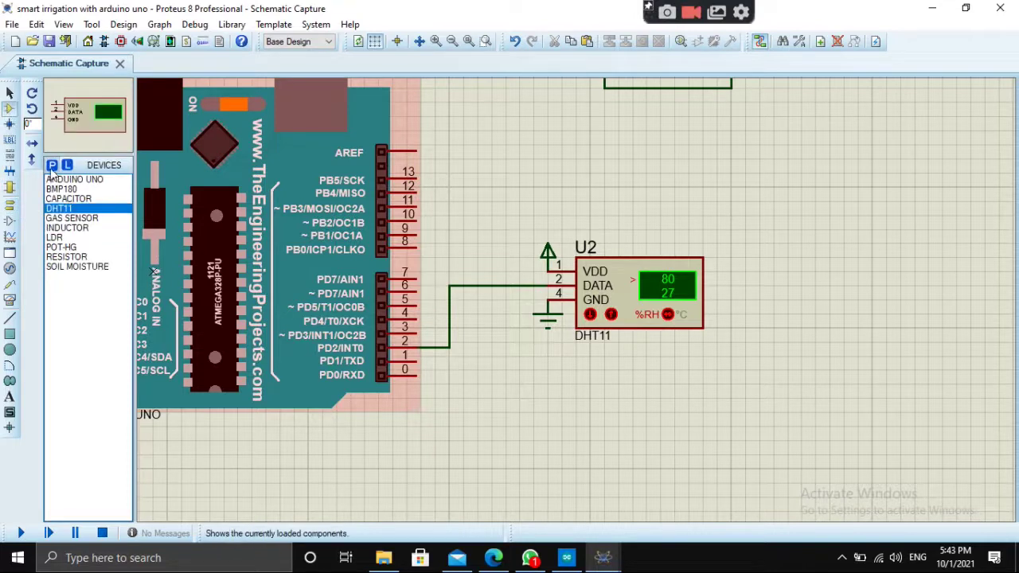
left_click(52, 166)
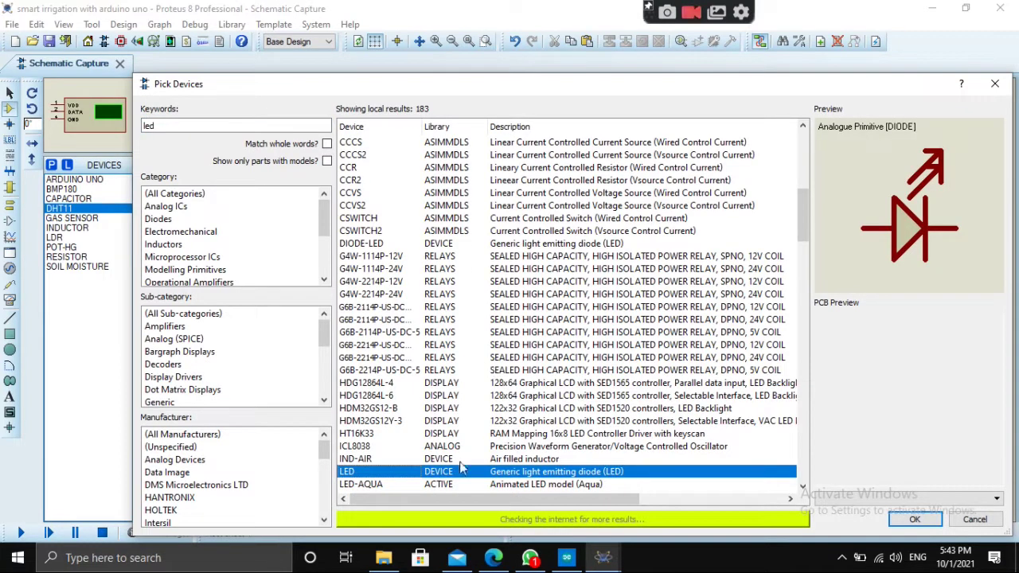
scroll(455, 483, "down", 2)
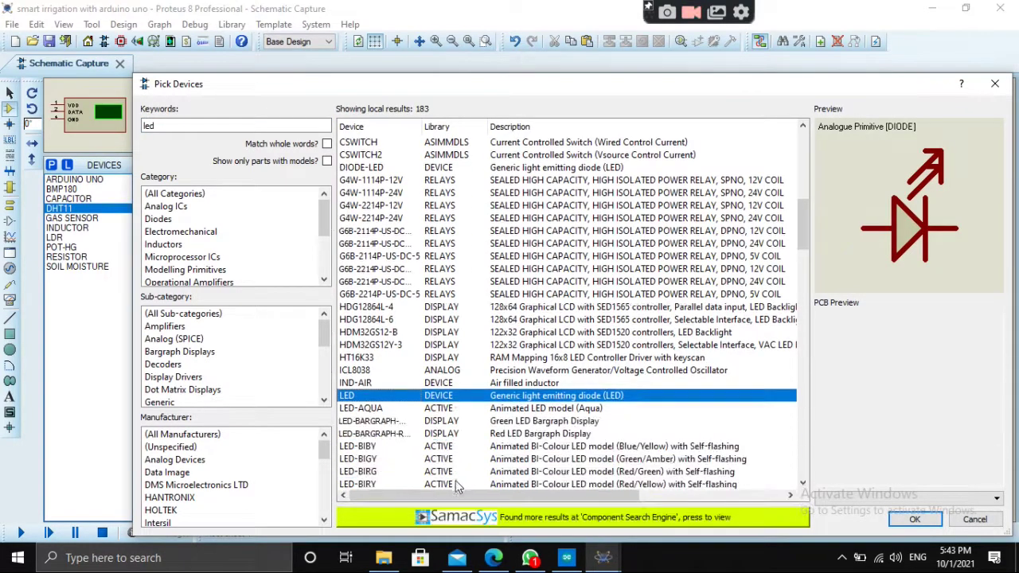
left_click(434, 410)
left_click(895, 524)
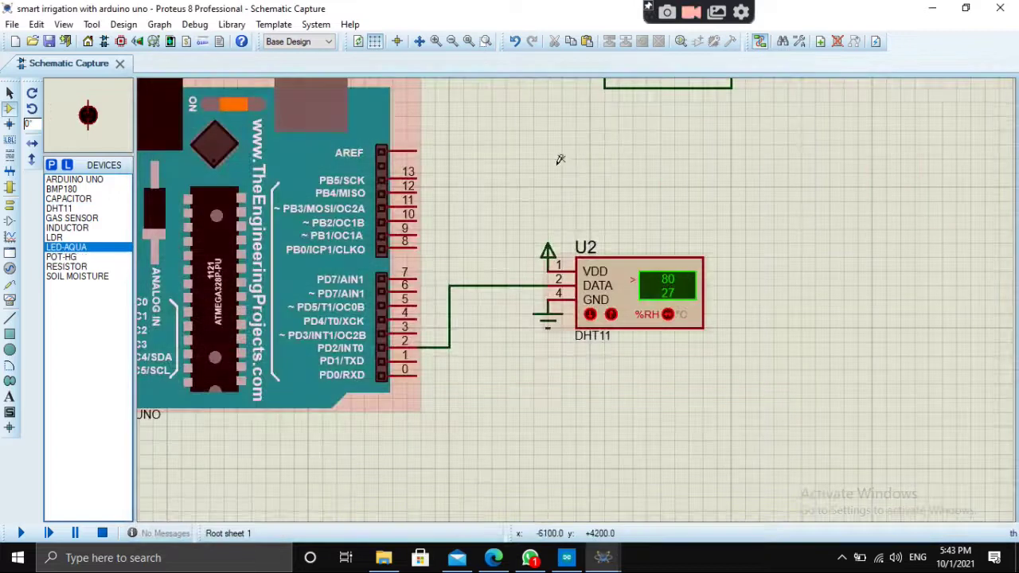
left_click(463, 216)
right_click(475, 217)
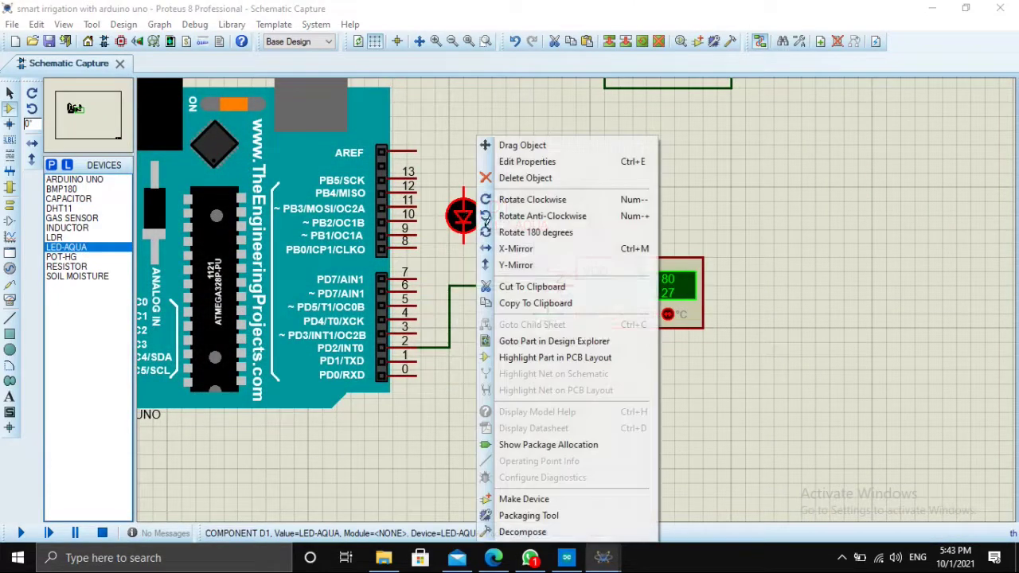
left_click(526, 267)
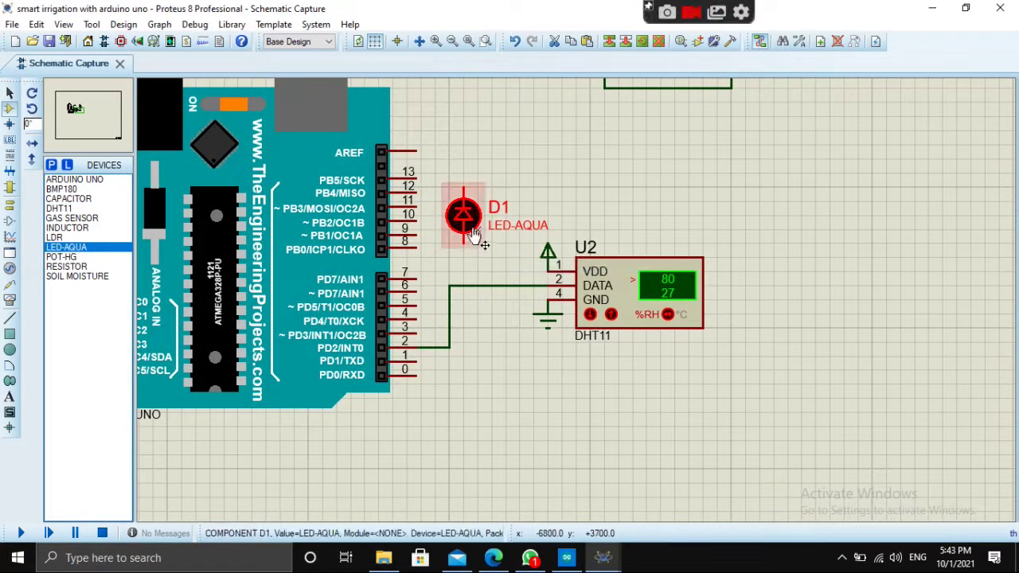
left_click(417, 328)
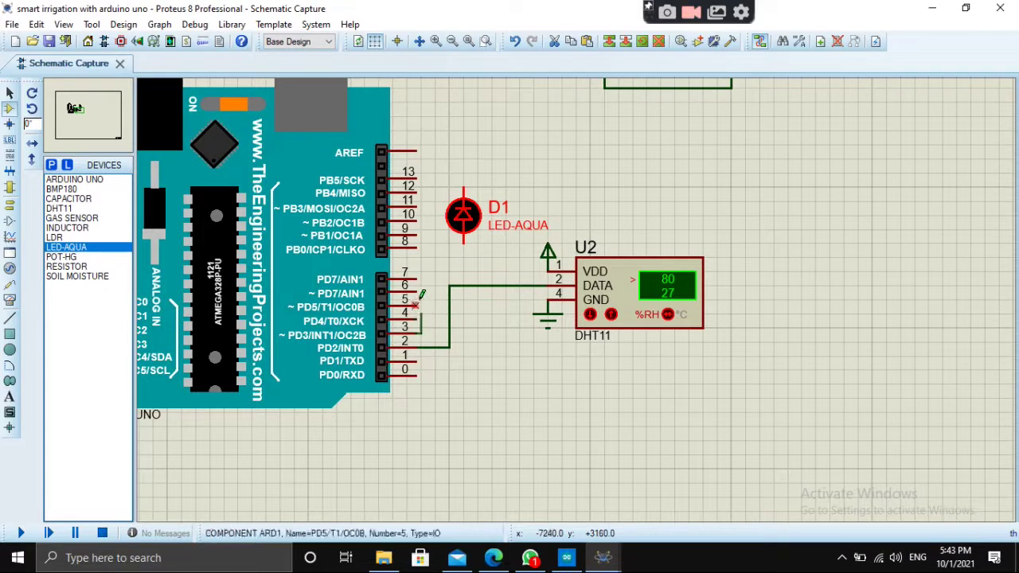
left_click(464, 237)
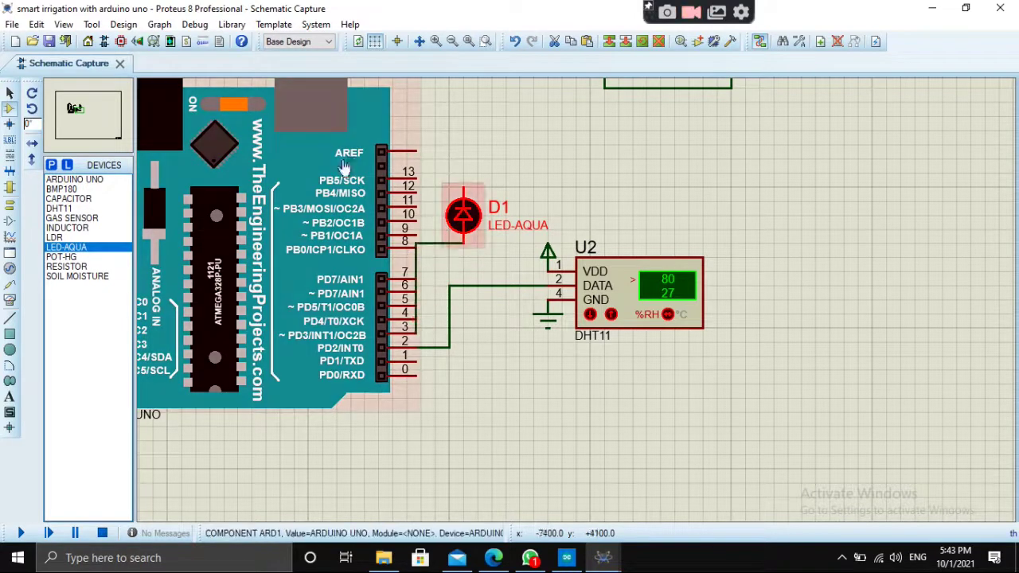
Place a ground terminal above the LED and flip it to face the LED
left_click(10, 205)
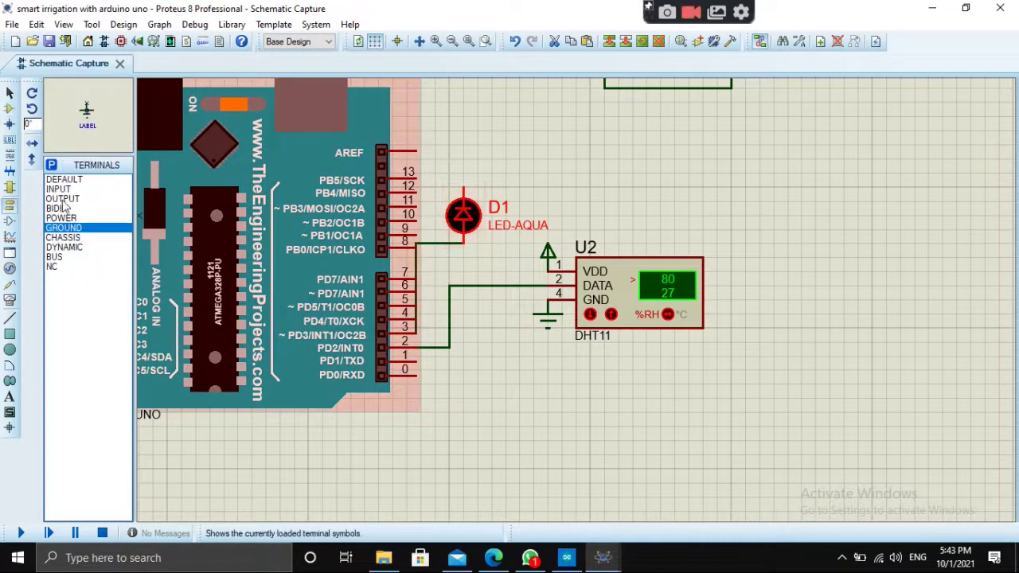
left_click(463, 160)
right_click(481, 148)
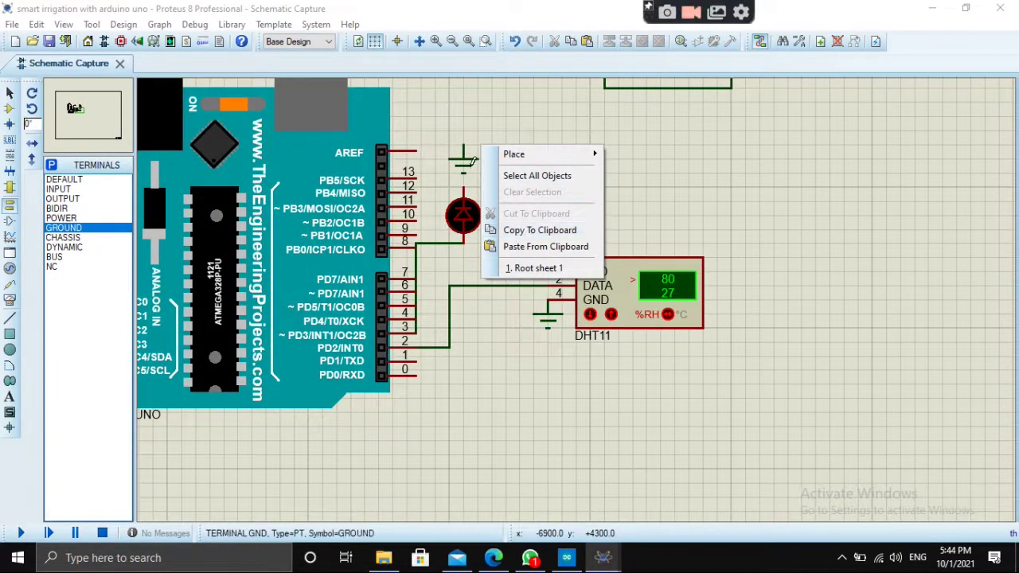
left_click(470, 159)
left_click(463, 157)
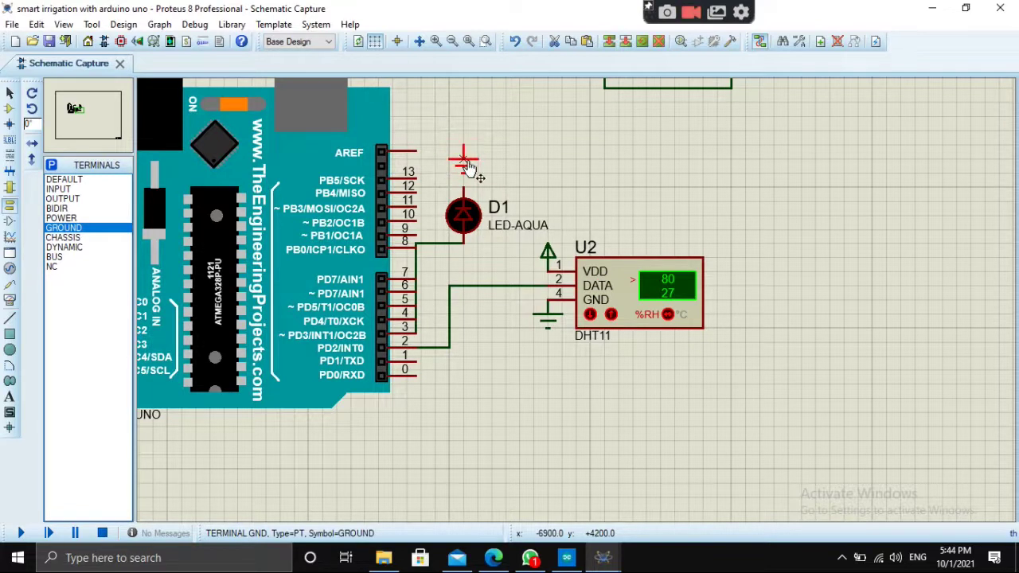
right_click(477, 156)
left_click(523, 283)
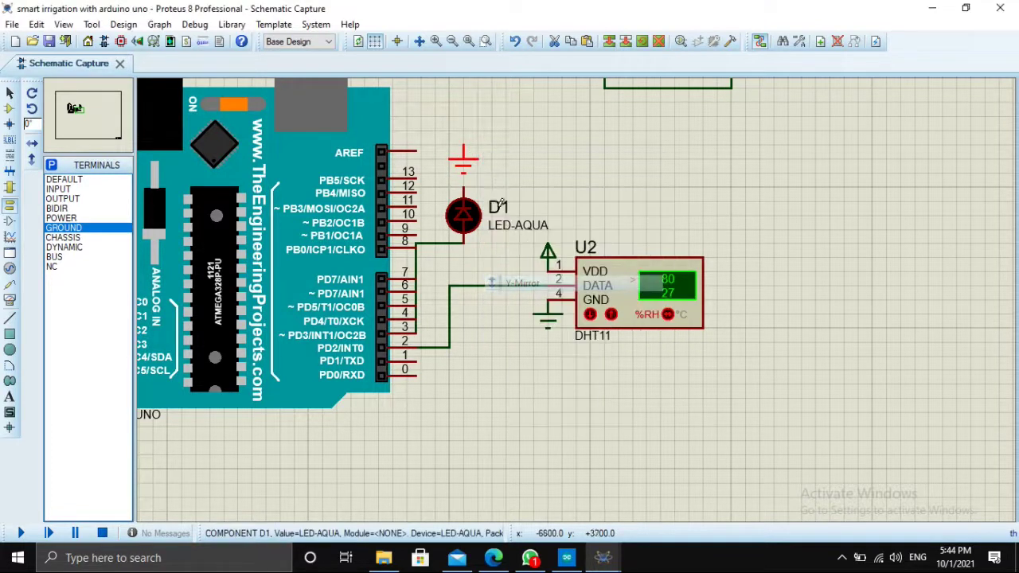
left_click(476, 185)
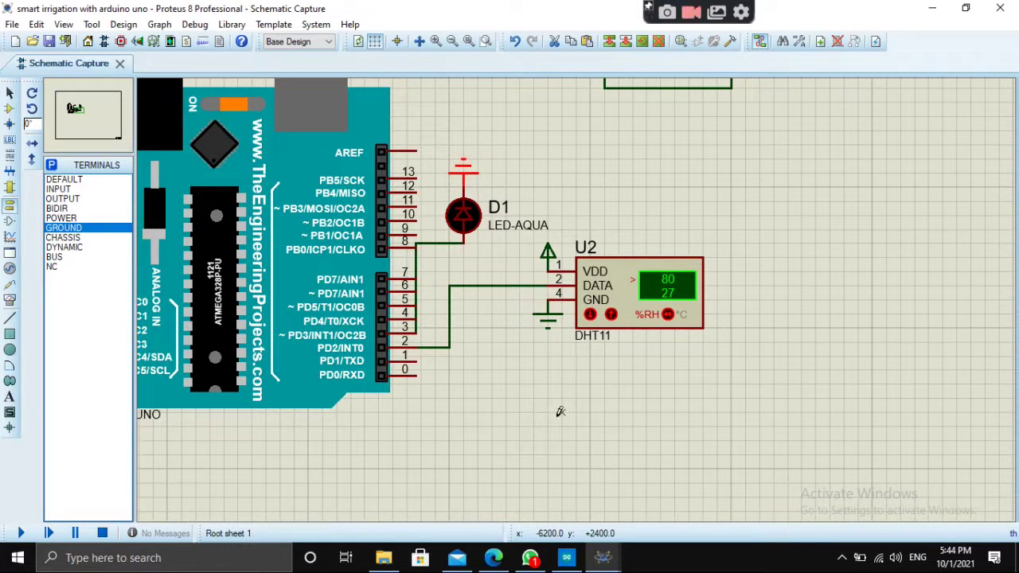
scroll(560, 411, "down", 3)
scroll(578, 295, "up", 1)
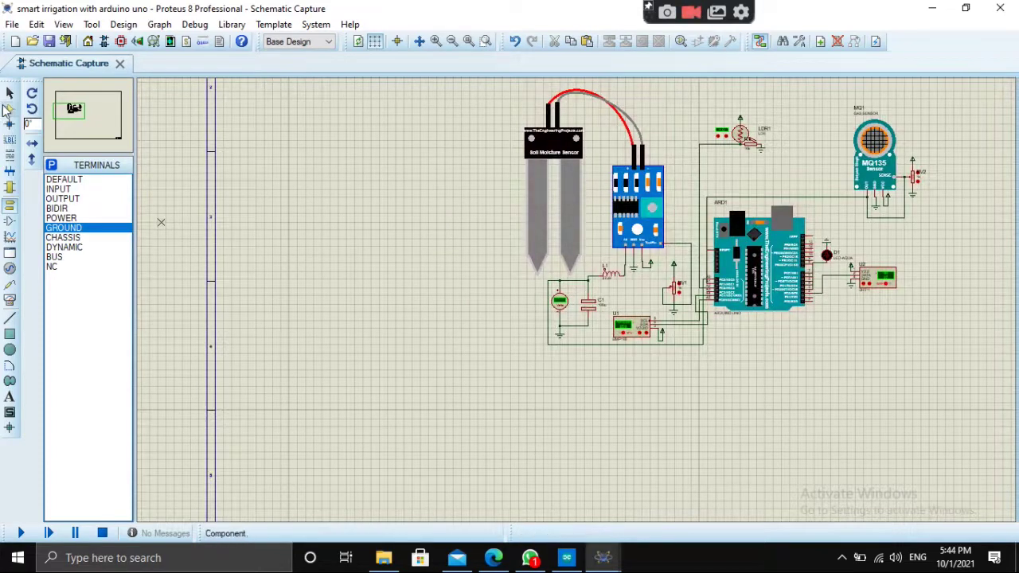
Search '20x4' and place the LCD 20X4 display LCD1 below the circuit
left_click(8, 110)
left_click(51, 165)
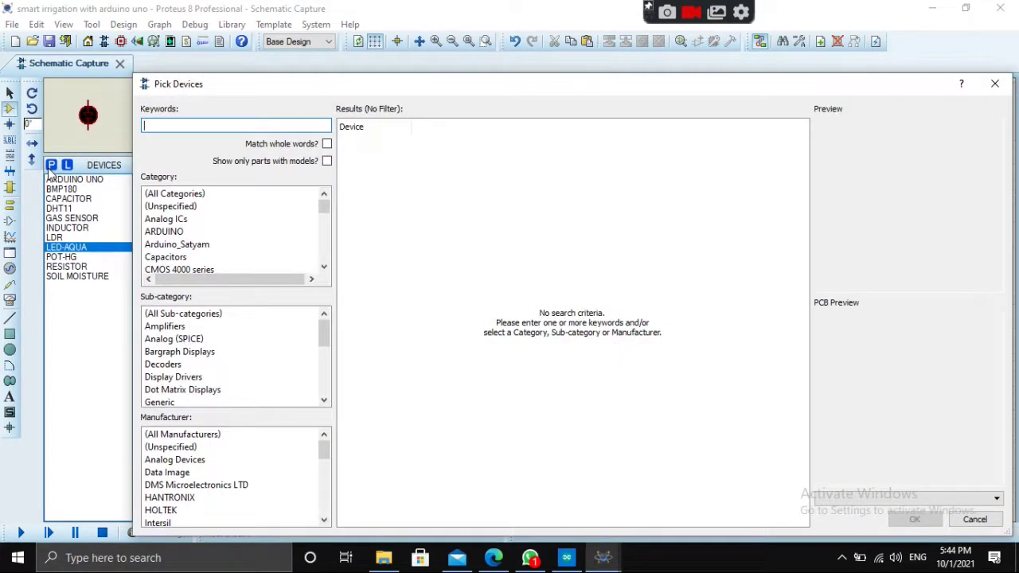
type("20x")
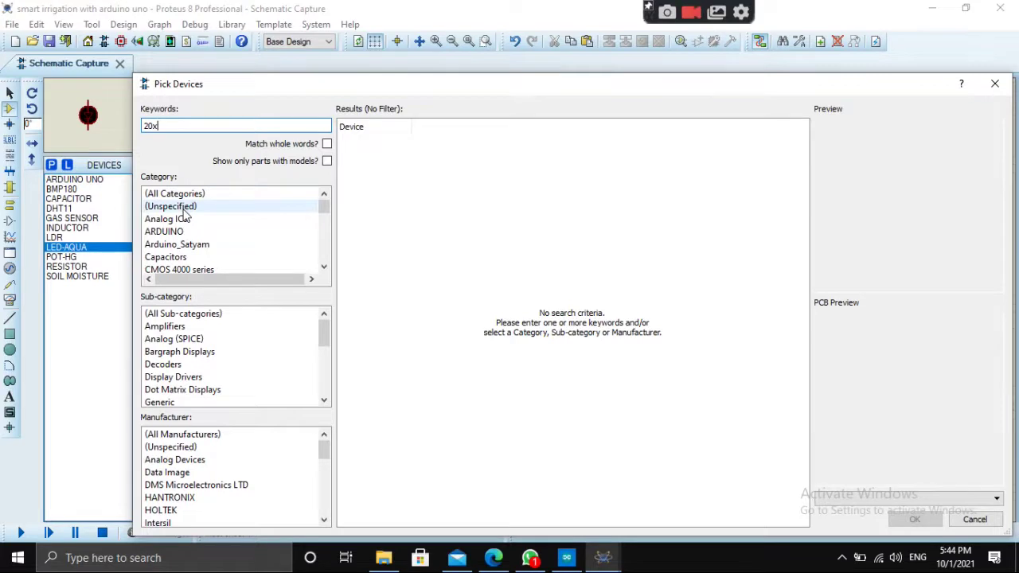
type("4")
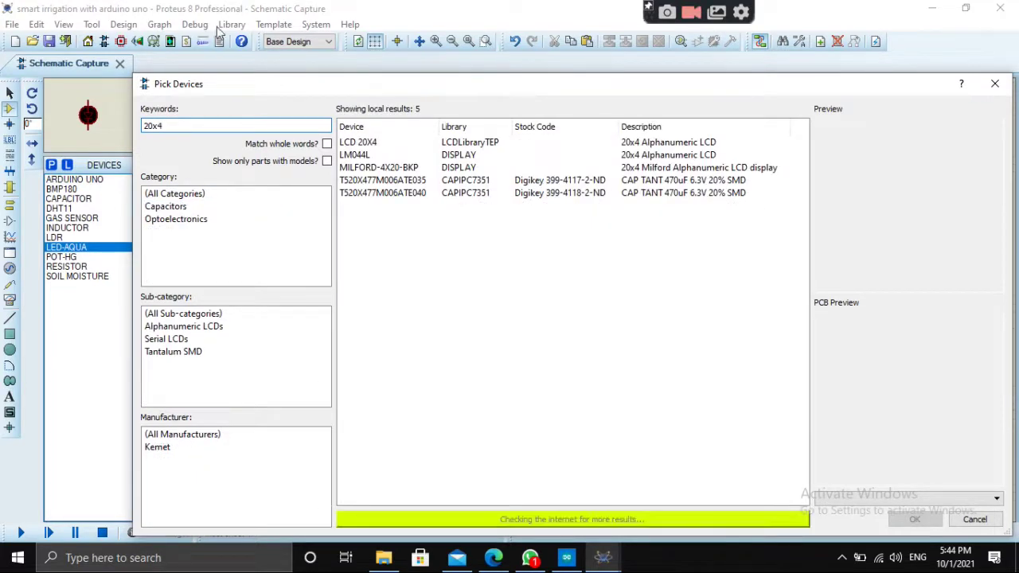
left_click(433, 145)
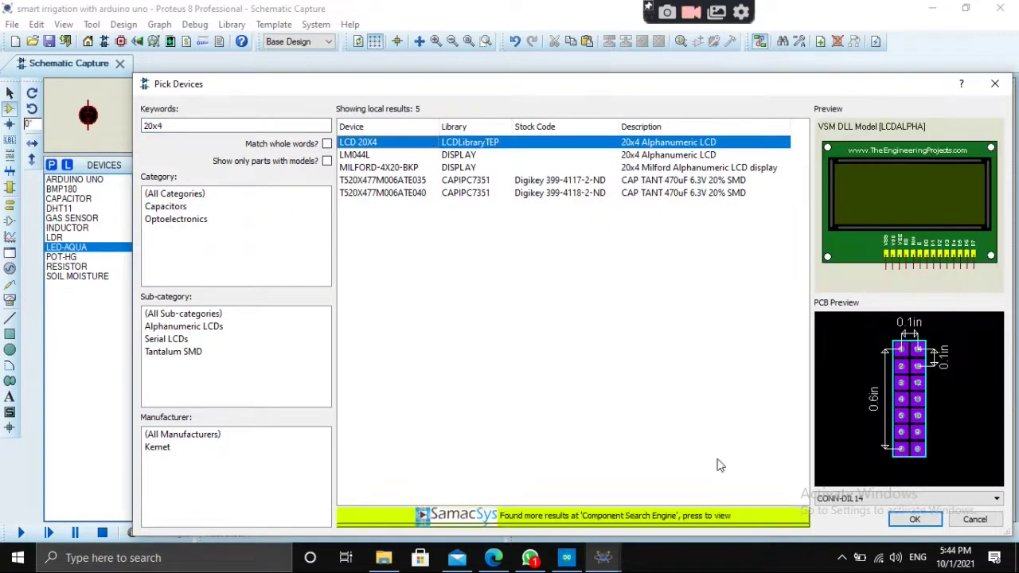
left_click(915, 519)
left_click(620, 379)
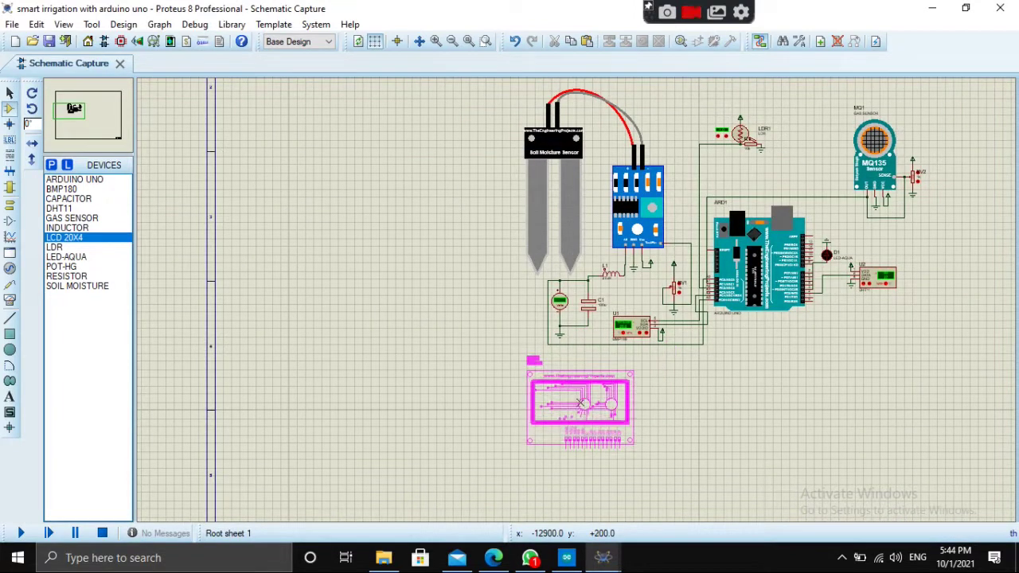
left_click(584, 403)
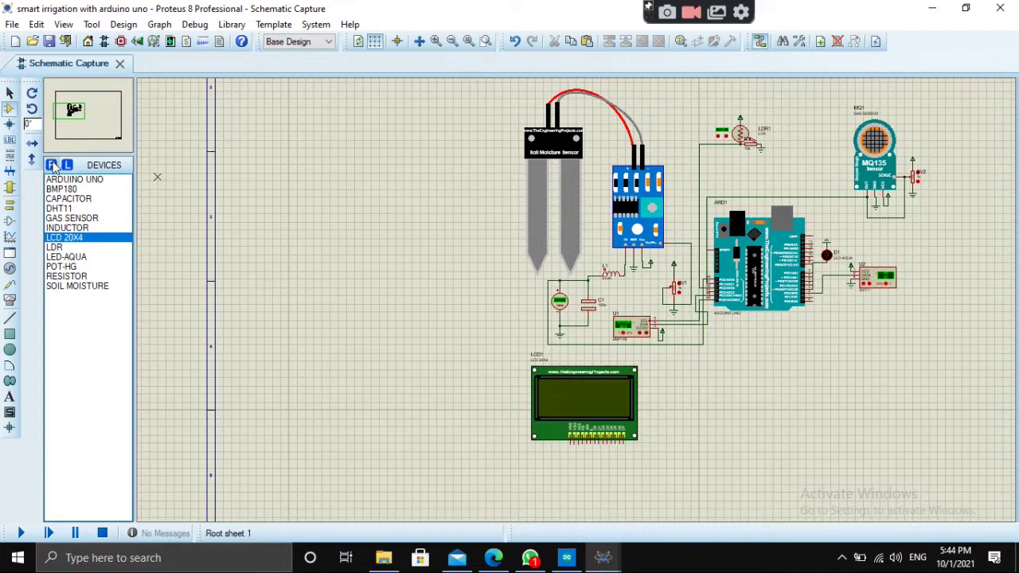
Place the PCF8574 U3 below the LCD and rotate it anti-clockwise
left_click(51, 165)
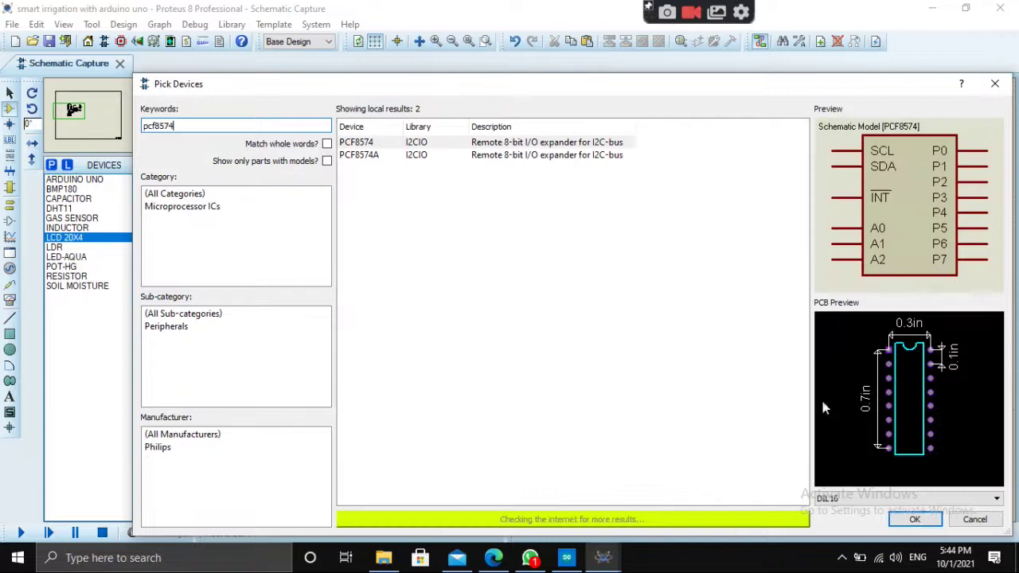
left_click(915, 523)
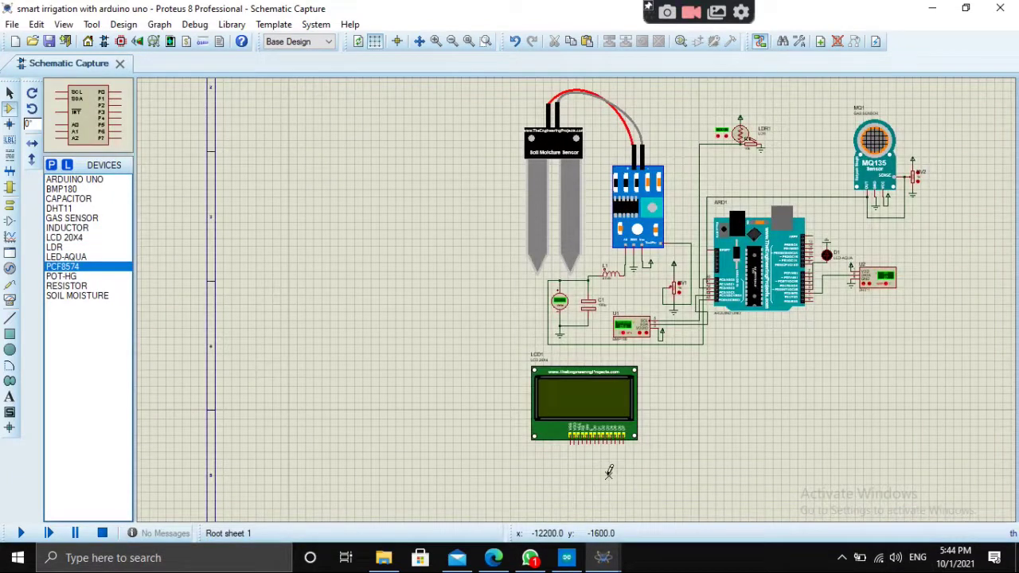
left_click(608, 474)
right_click(609, 475)
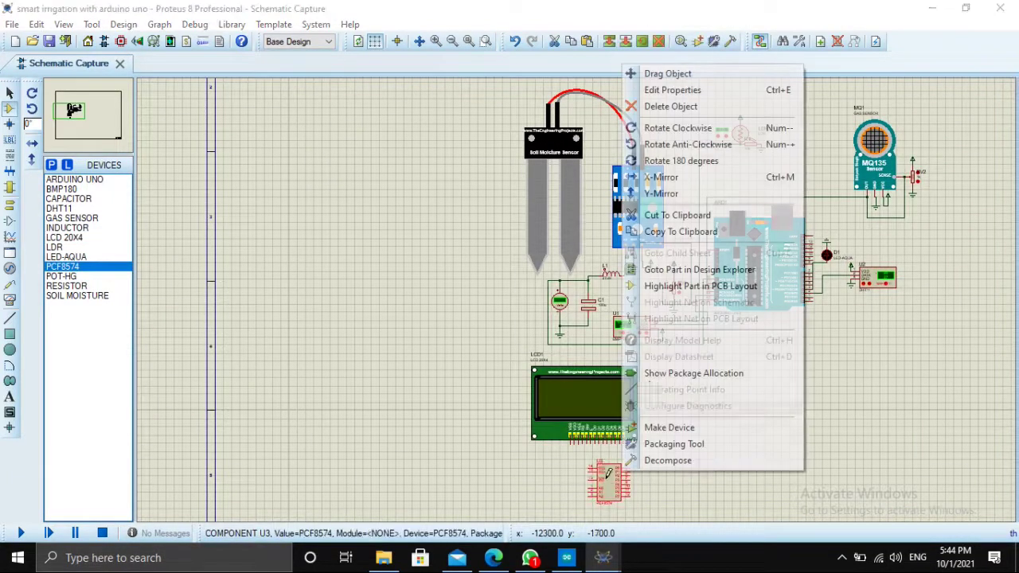
left_click(669, 145)
scroll(577, 296, "down", 1)
scroll(577, 296, "up", 3)
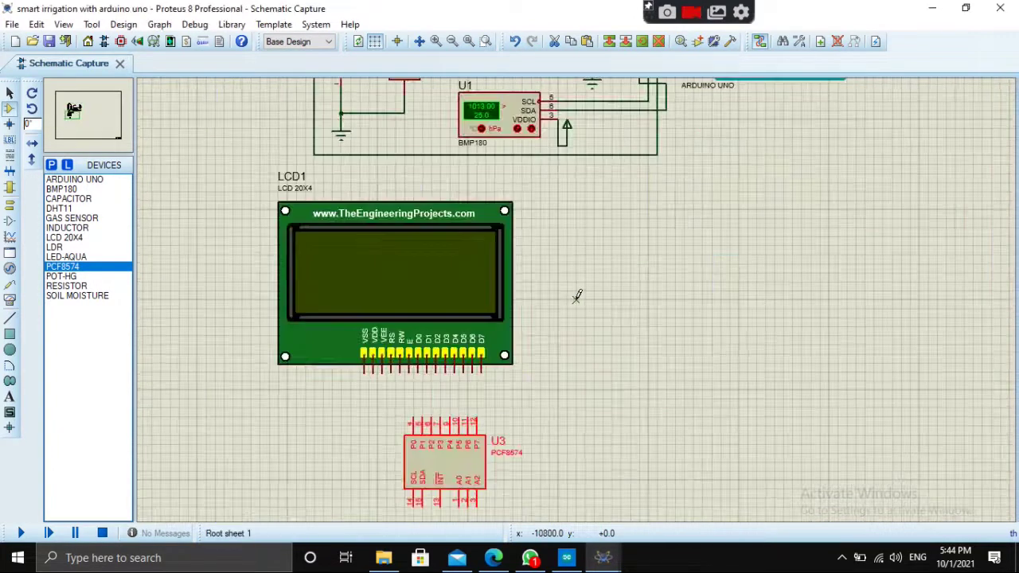
Wire LCD D7, D6, D5 and D4 to U3 pins P7, P6, P5 and P4
double_click(457, 446)
left_click(667, 139)
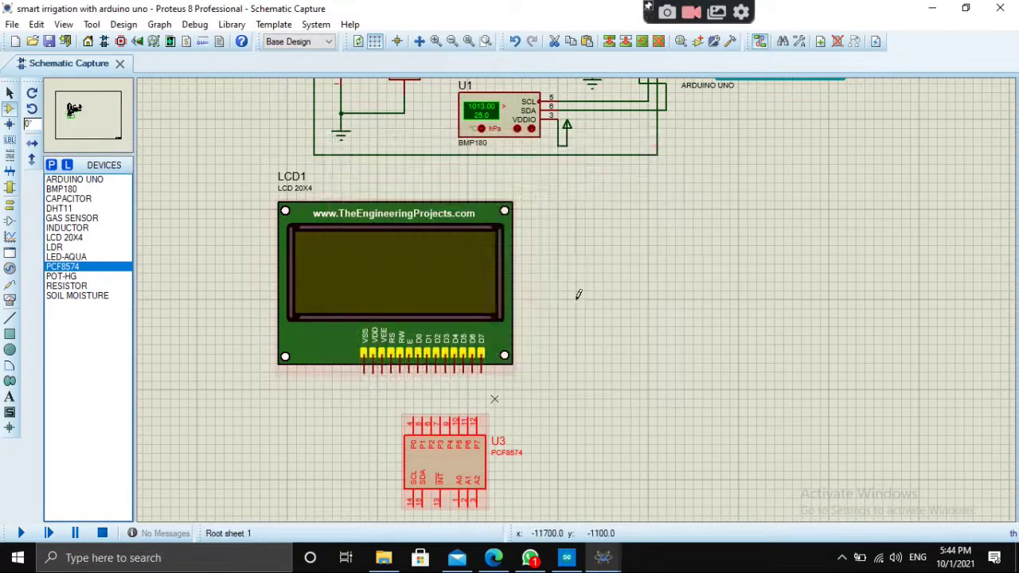
scroll(578, 291, "up", 2)
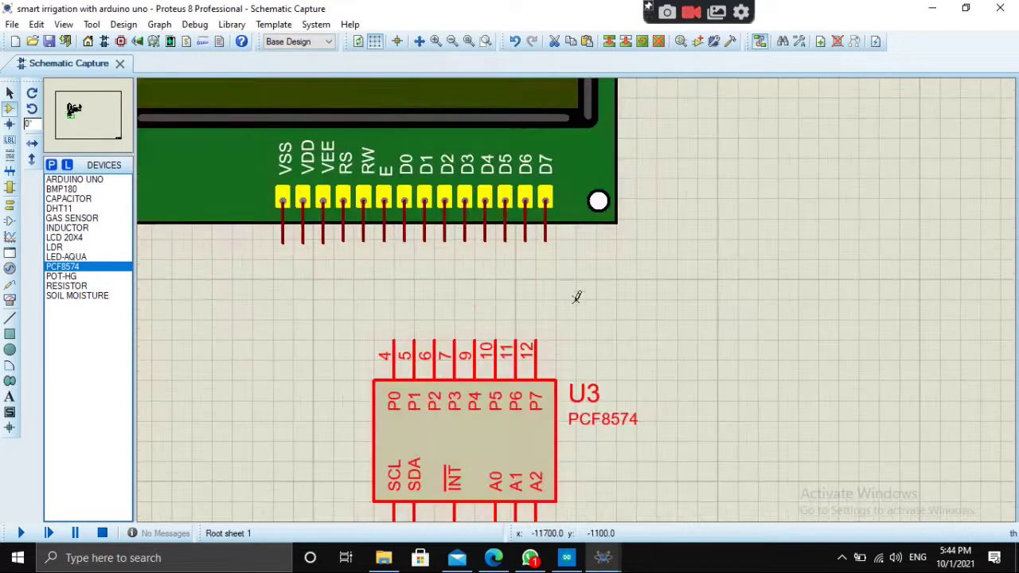
left_click(535, 341)
left_click(545, 240)
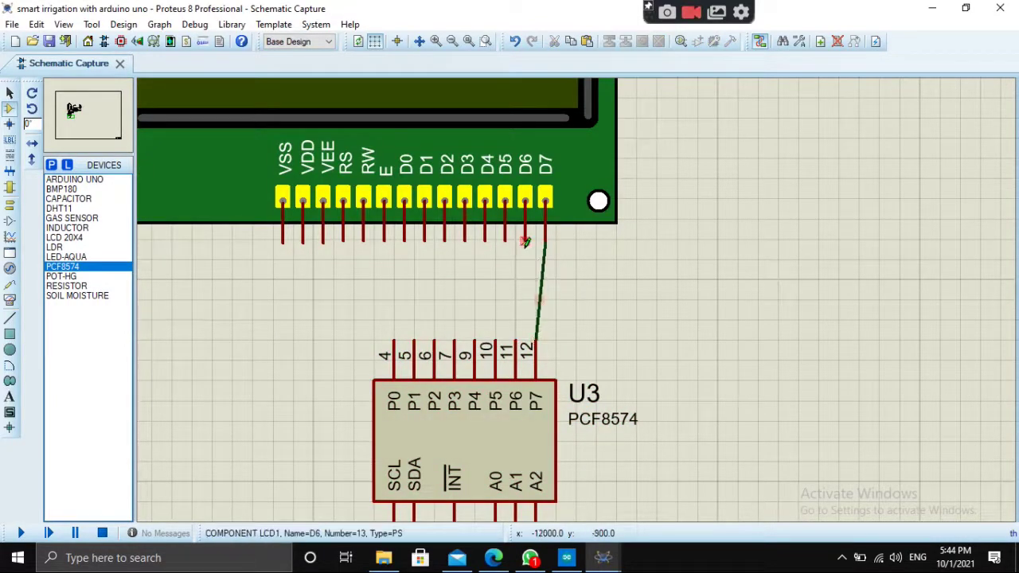
left_click(507, 341)
left_click(505, 239)
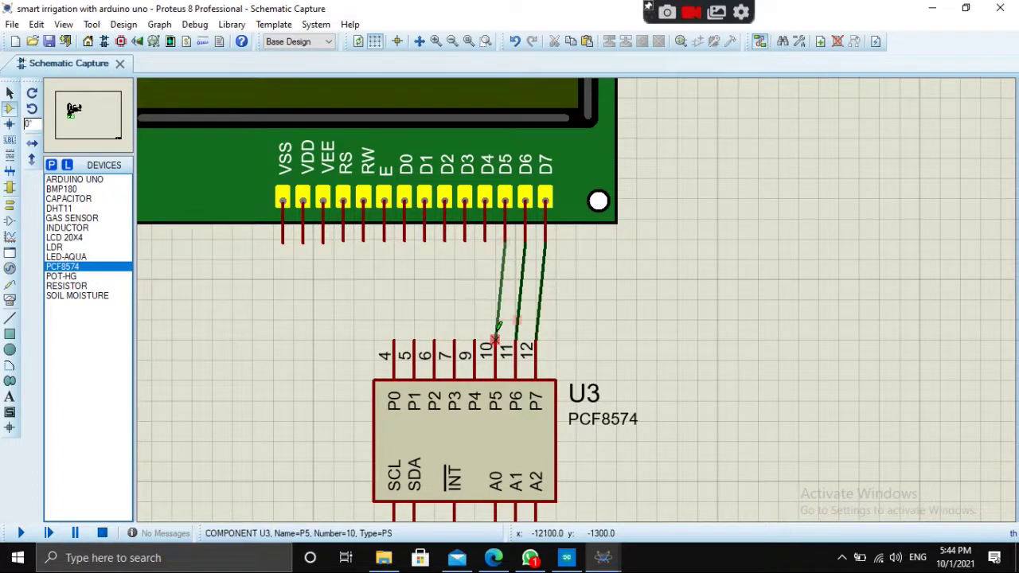
left_click(496, 341)
left_click(475, 341)
left_click(484, 240)
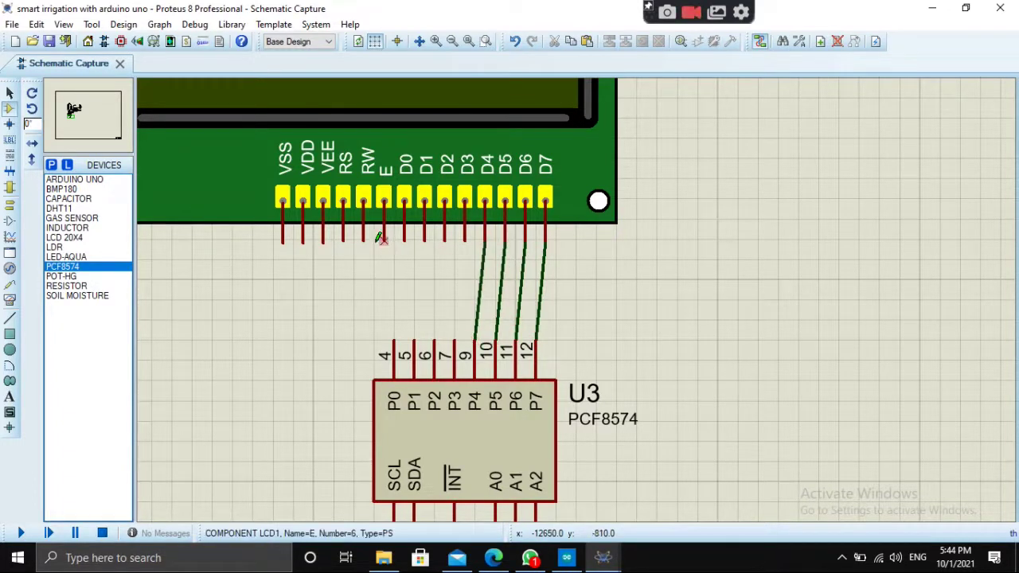
Wire LCD RS, RW and E to U3 pins P0, P1 and P2
left_click(342, 239)
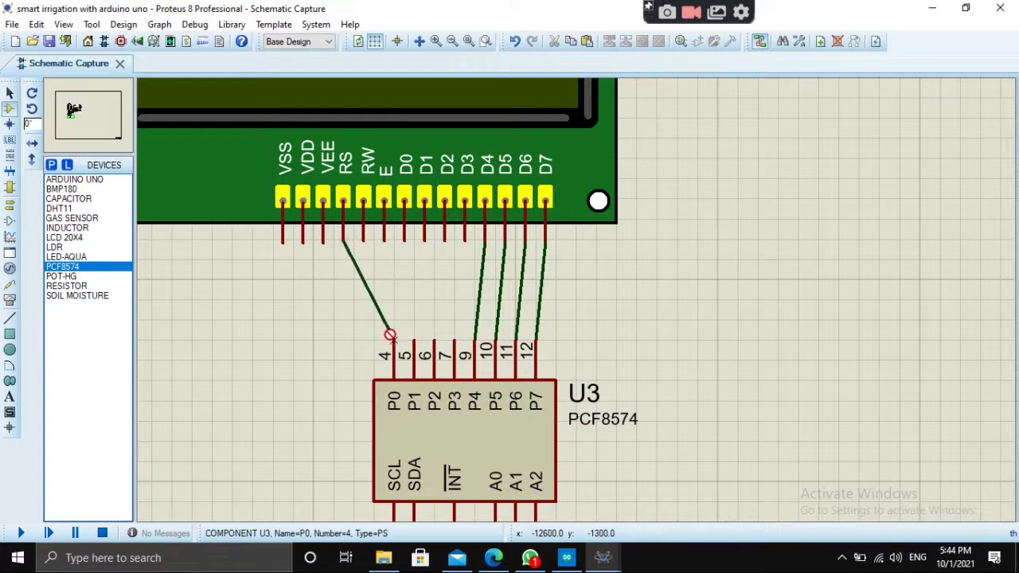
left_click(390, 335)
left_click(363, 239)
left_click(413, 337)
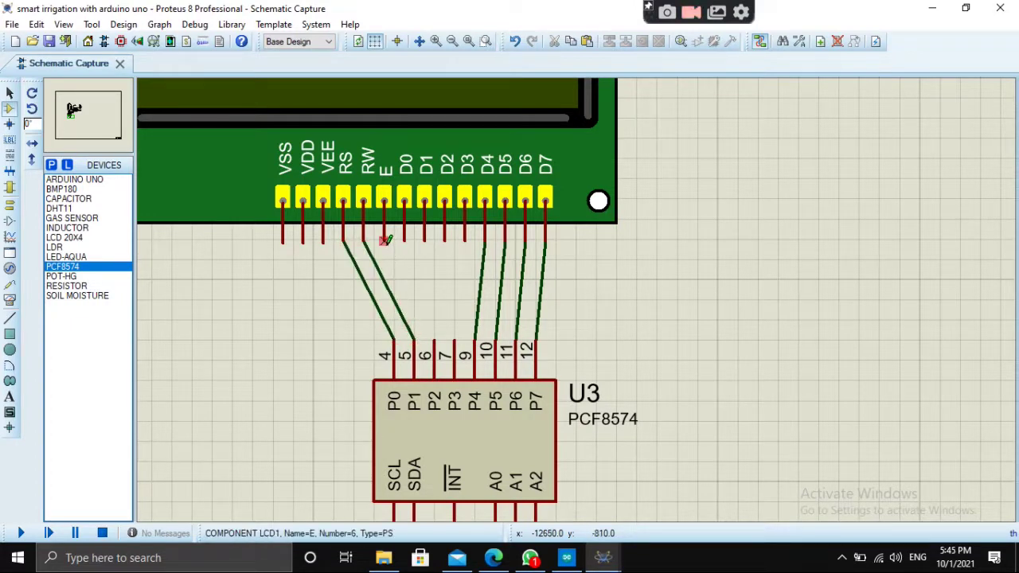
left_click(428, 335)
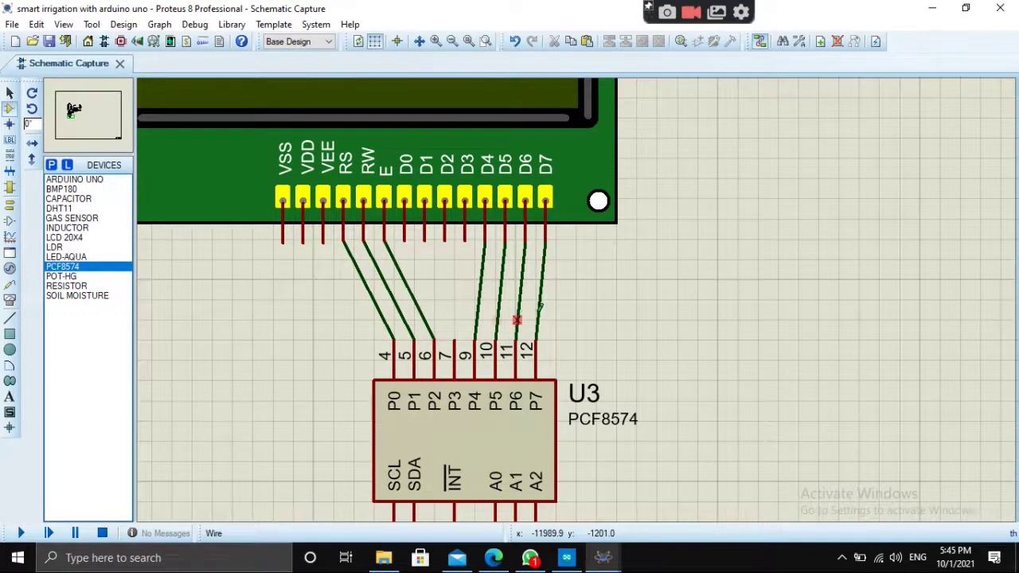
scroll(528, 312, "down", 1)
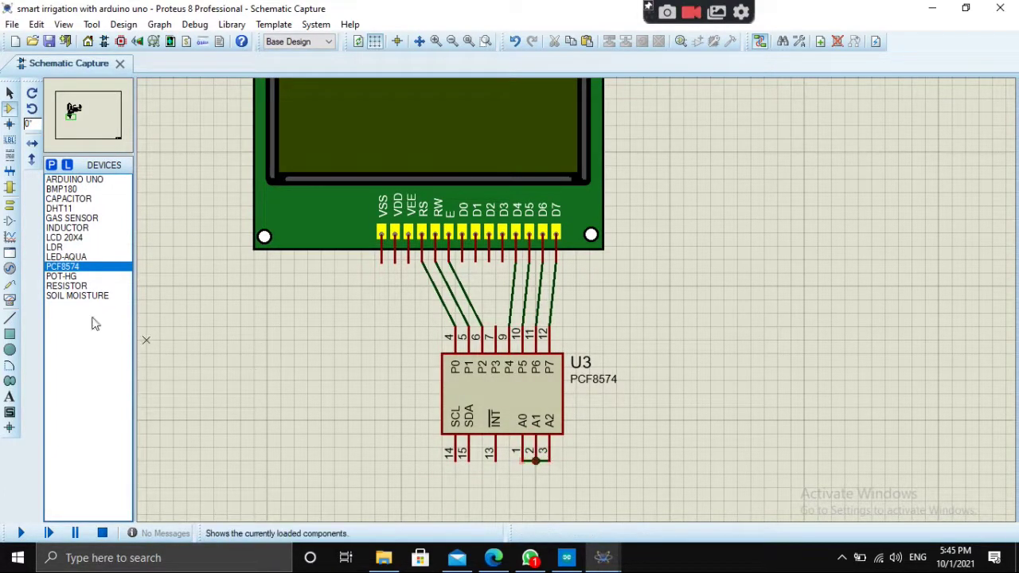
Place a ground terminal on the PCF8574's joined A0–A2 address pins
left_click(10, 204)
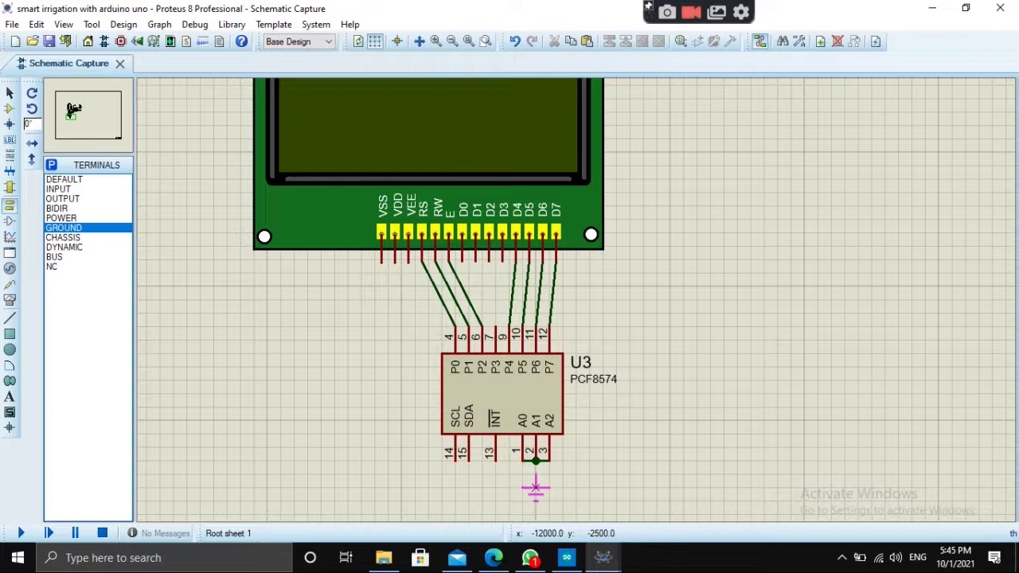
left_click(536, 478)
scroll(468, 455, "down", 2)
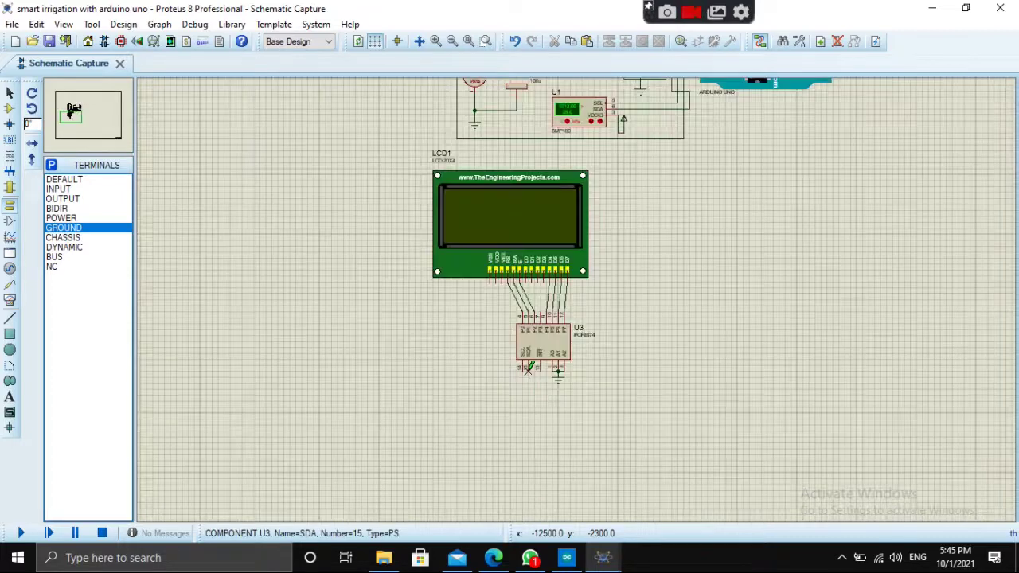
Wire U3's SDA to the Arduino SDA line and start the SCL wire
left_click(529, 366)
scroll(637, 191, "up", 2)
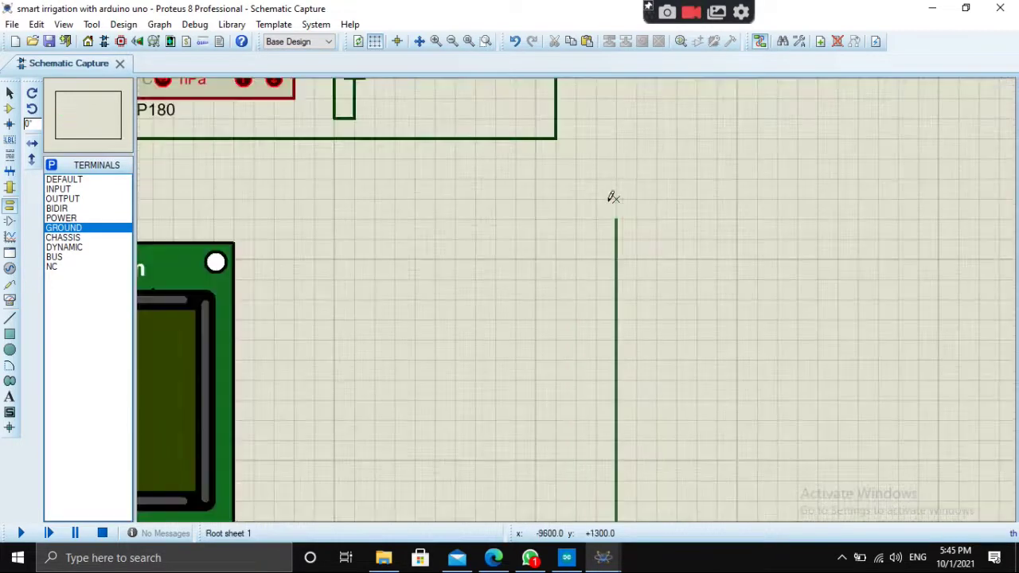
scroll(610, 195, "down", 1)
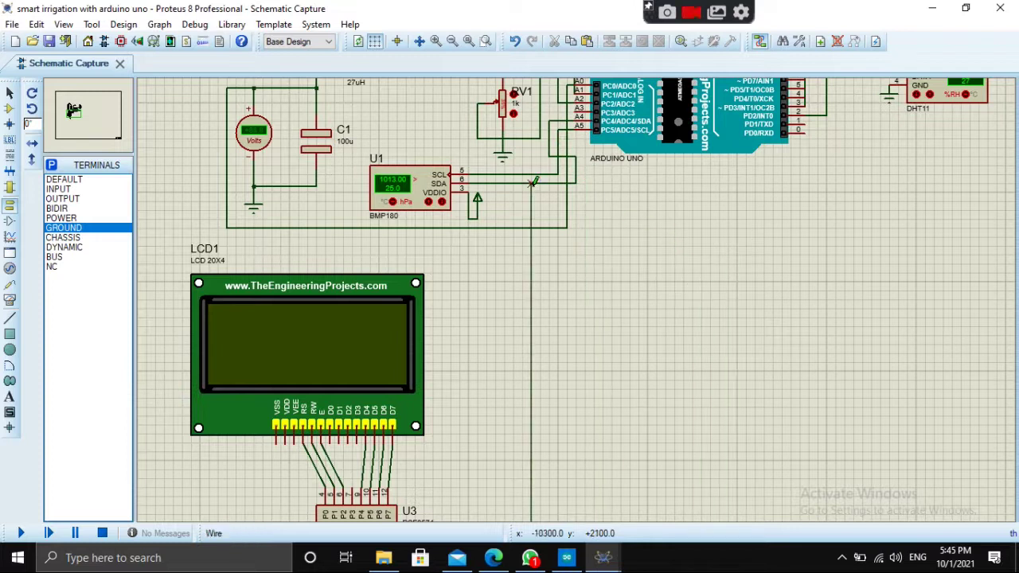
left_click(534, 182)
scroll(474, 466, "down", 2)
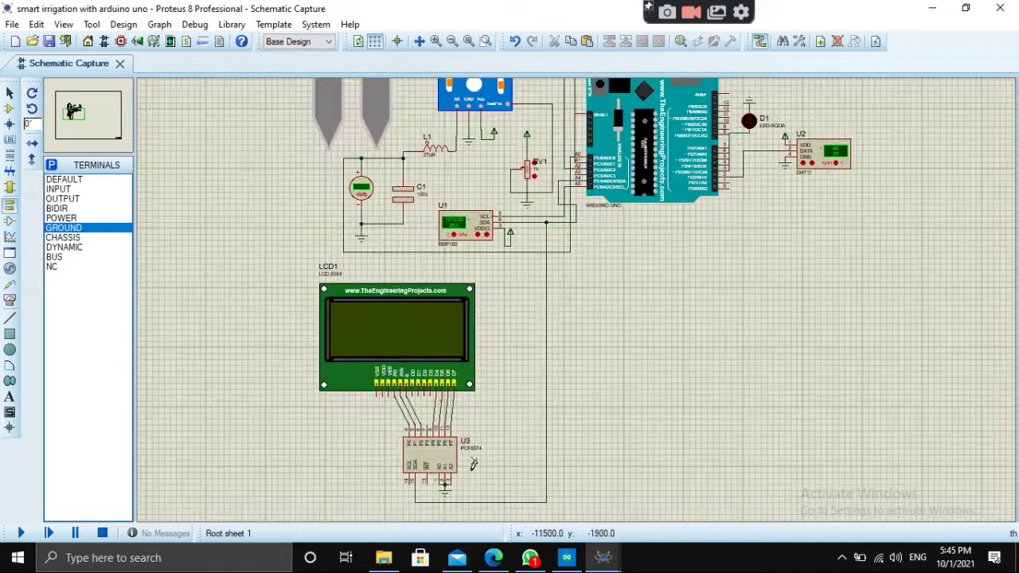
left_click(409, 495)
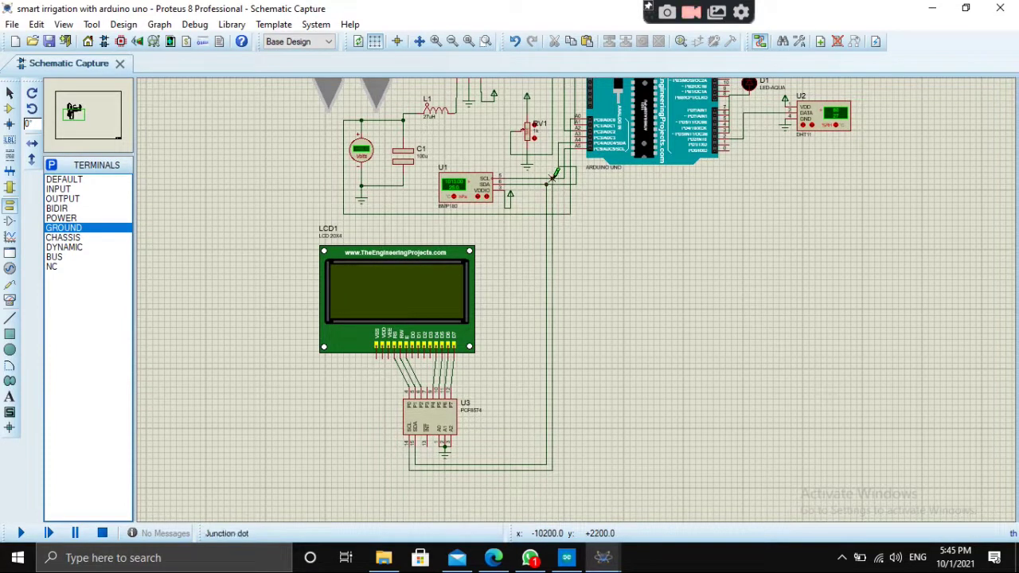
Place a VIRTUAL TERMINAL to the right of the Arduino
scroll(539, 298, "down", 3)
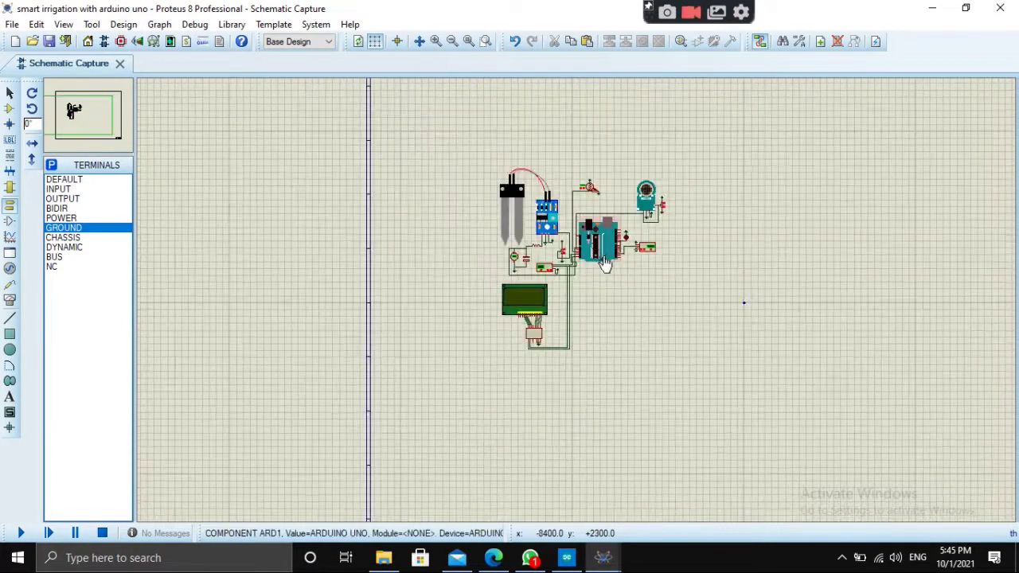
scroll(225, 239, "up", 2)
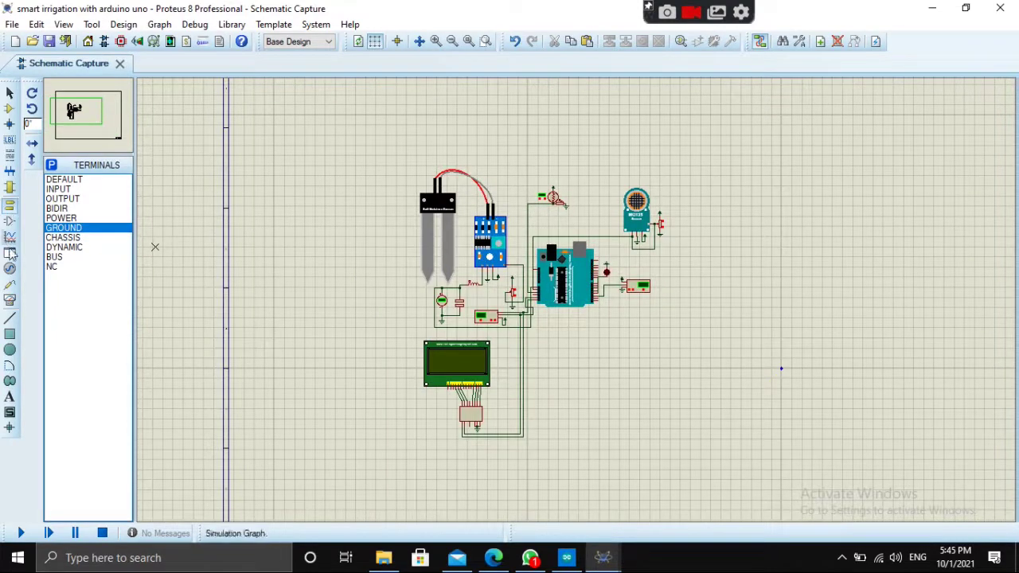
left_click(10, 302)
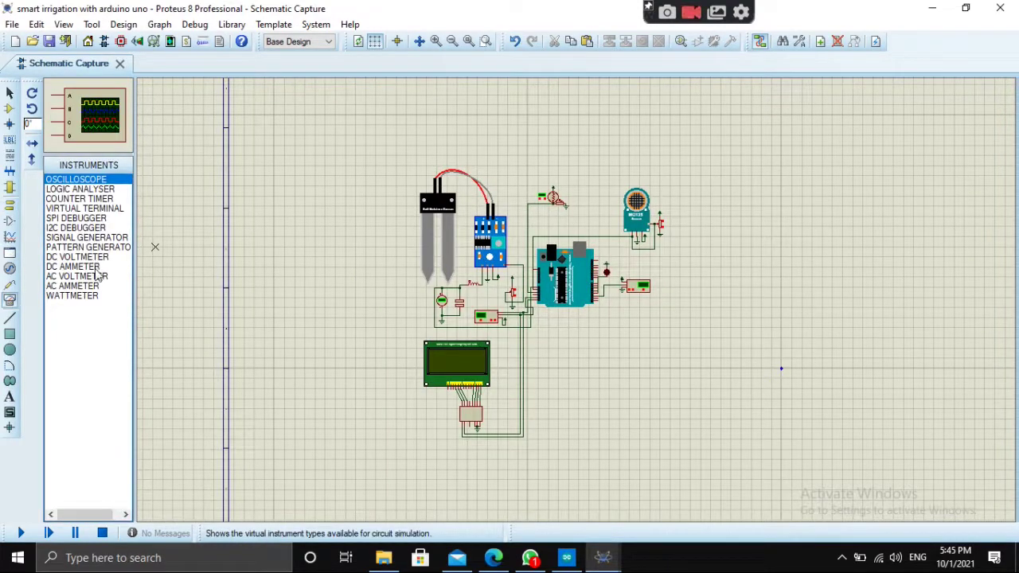
left_click(84, 208)
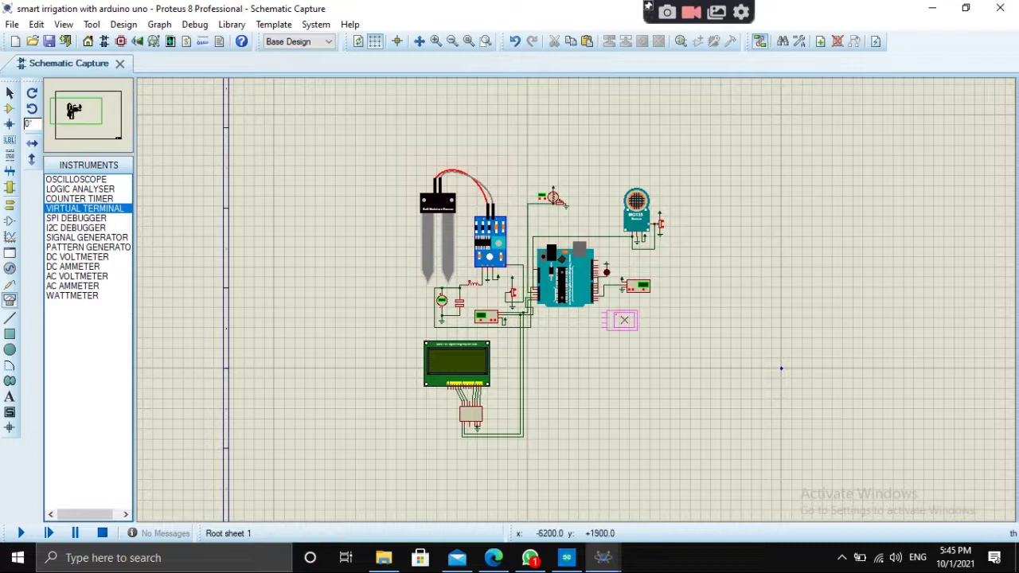
left_click(634, 320)
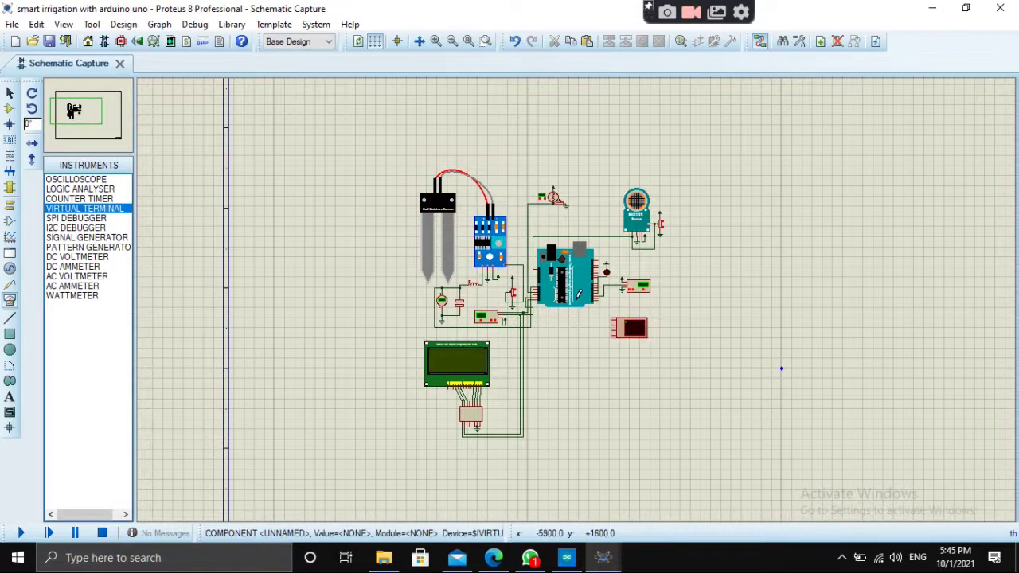
Wire Arduino pin 1 to the terminal's RXD and pin 0 to its TXD
scroll(633, 323, "up", 2)
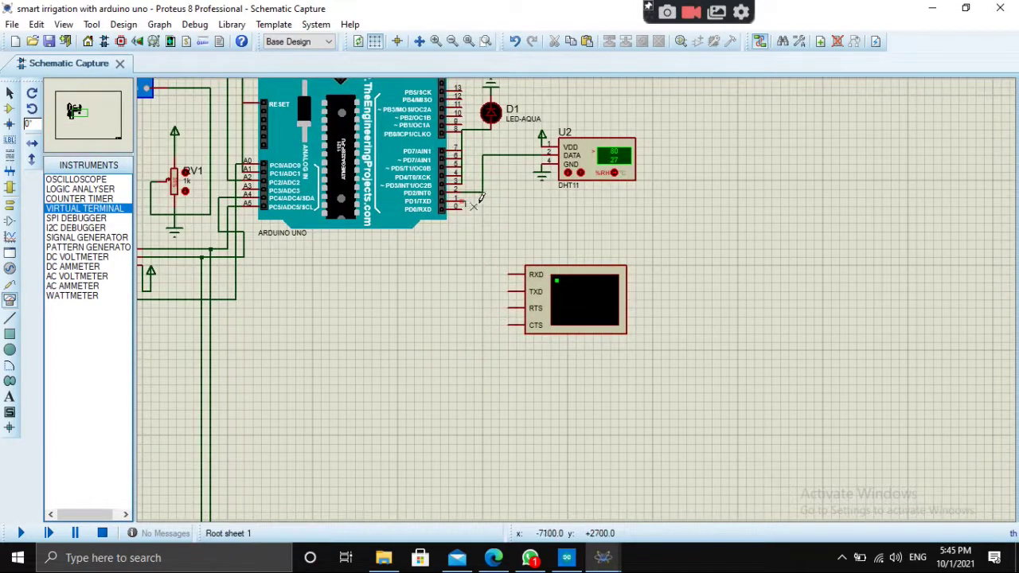
left_click(502, 276)
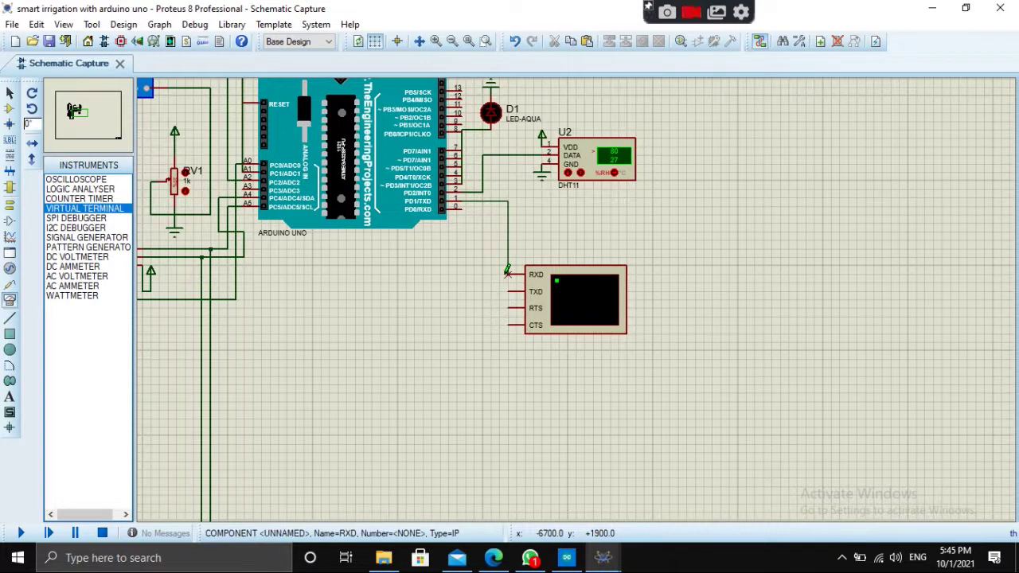
left_click(462, 209)
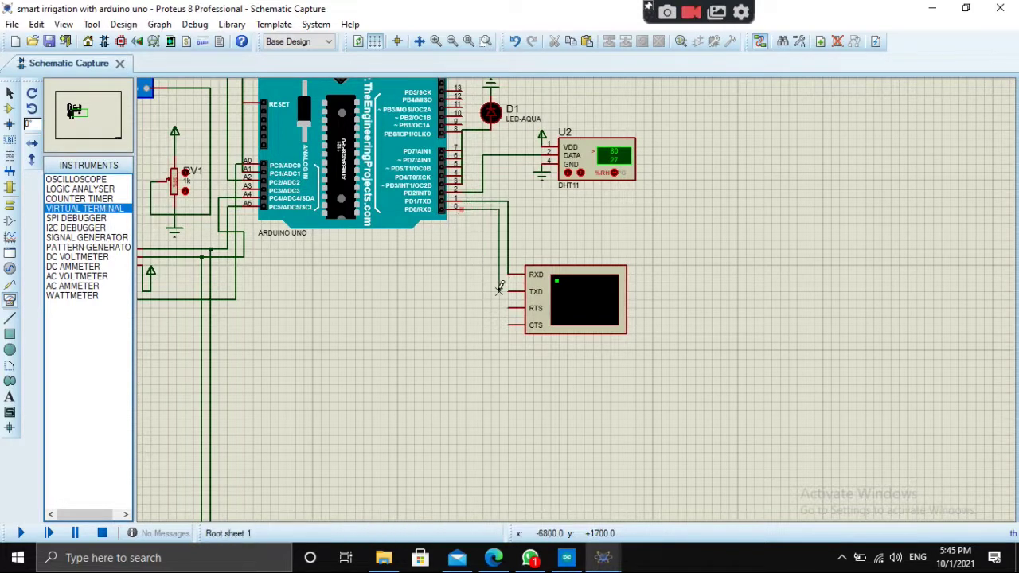
left_click(508, 291)
In the soil moisture sensor's properties, browse to the Proteus 8 Professional folder for its HEX file
scroll(478, 268, "down", 3)
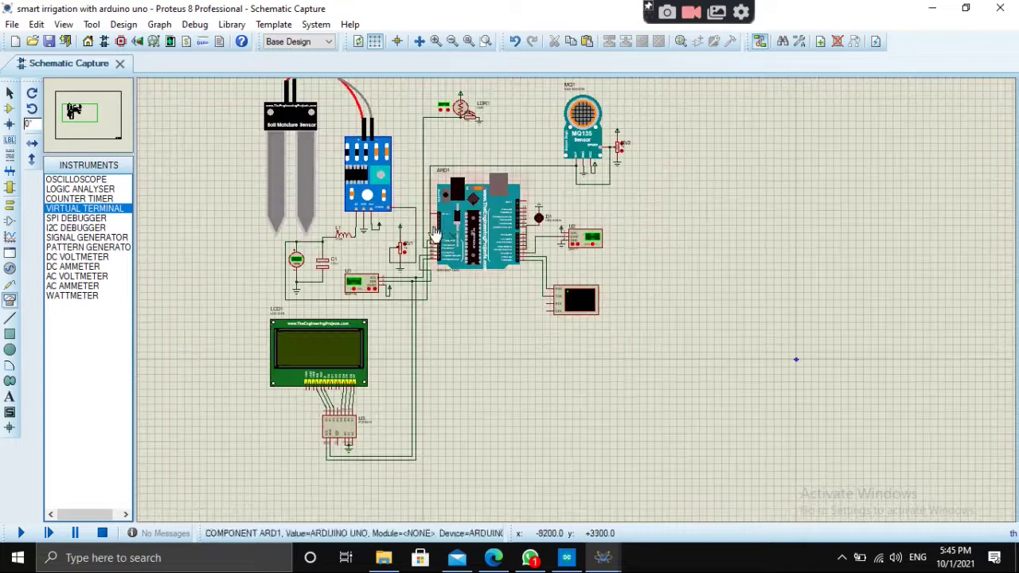
scroll(436, 232, "down", 2)
scroll(492, 259, "up", 3)
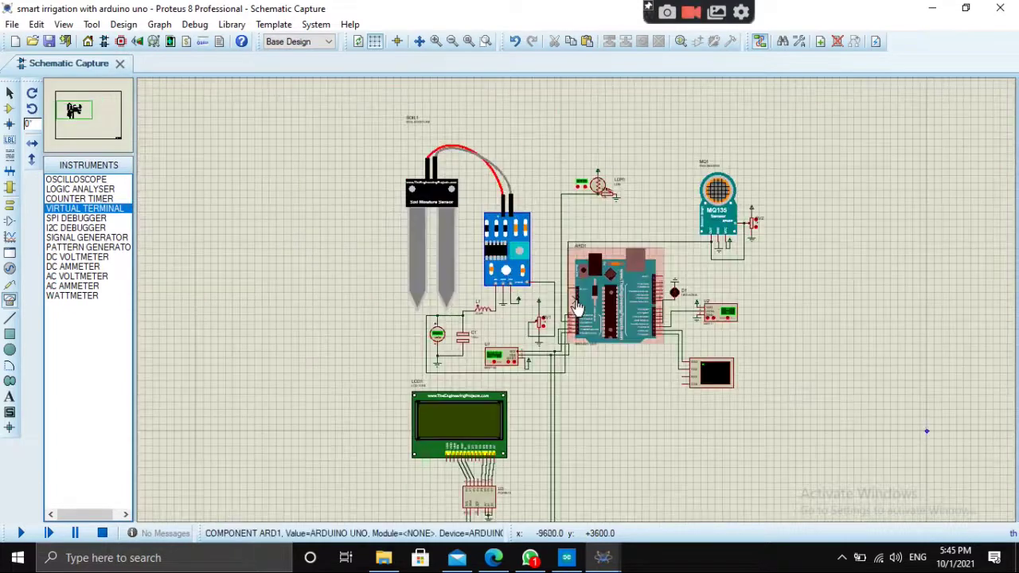
double_click(491, 258)
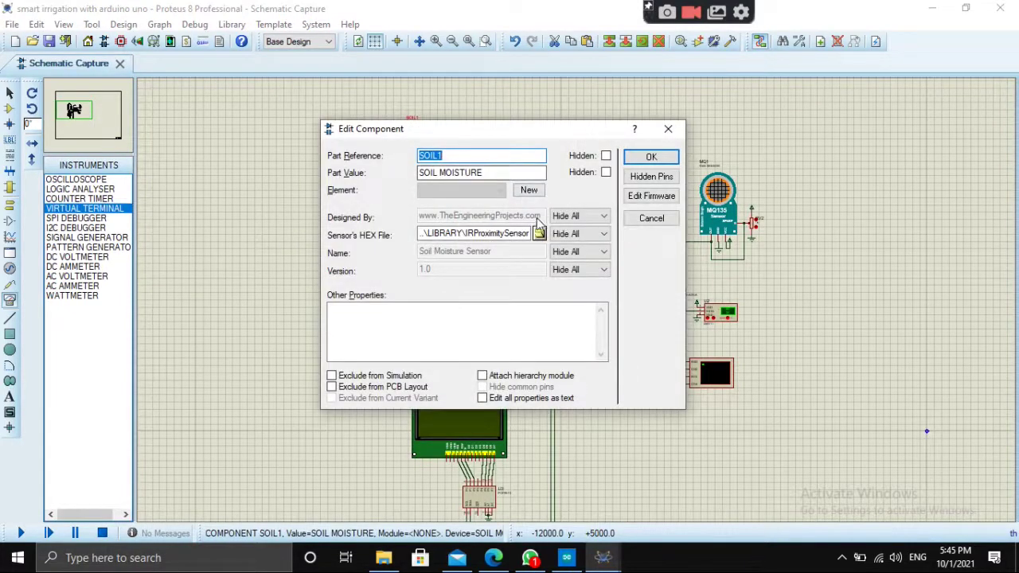
left_click(539, 232)
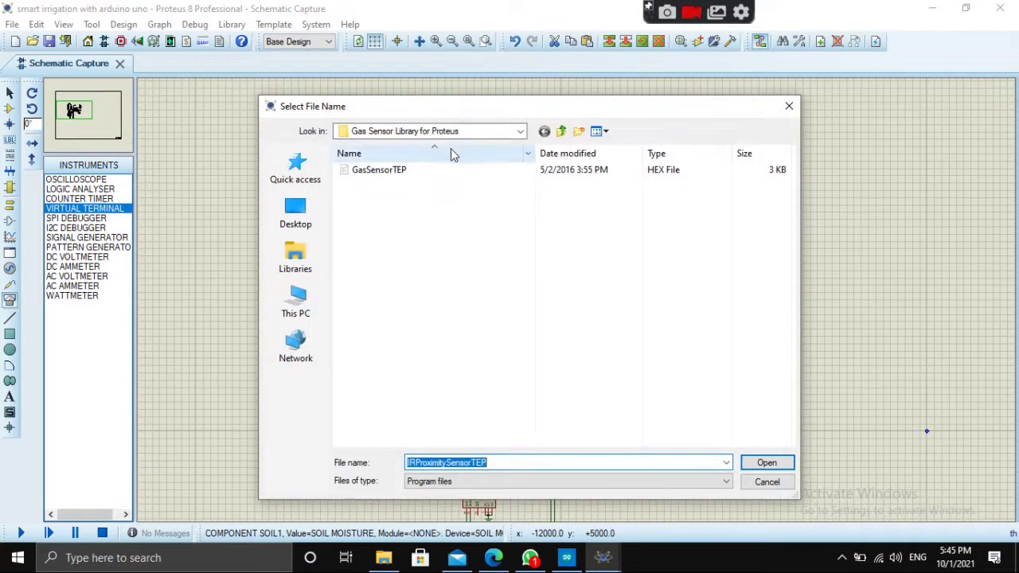
left_click(520, 131)
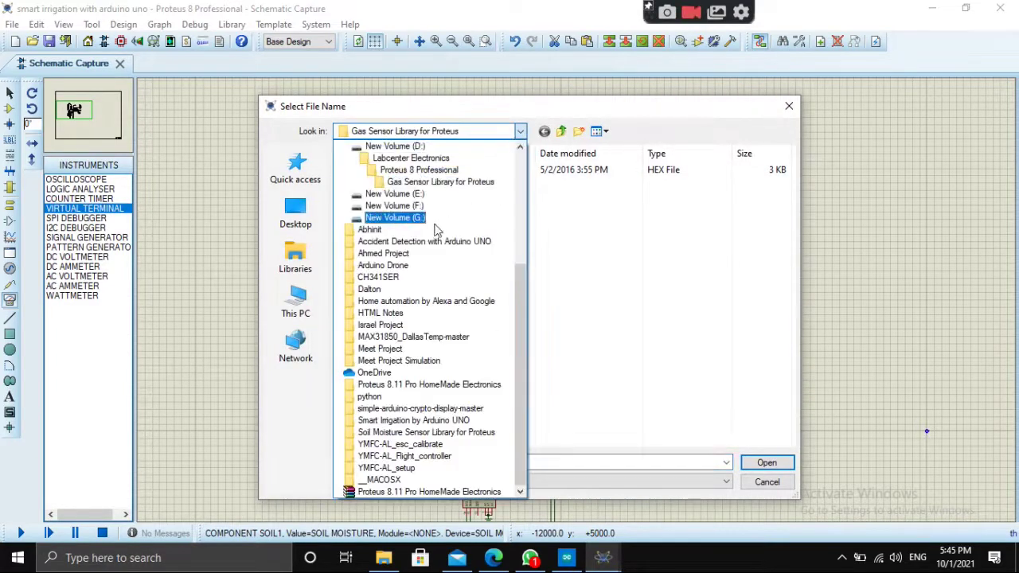
scroll(426, 193, "up", 1)
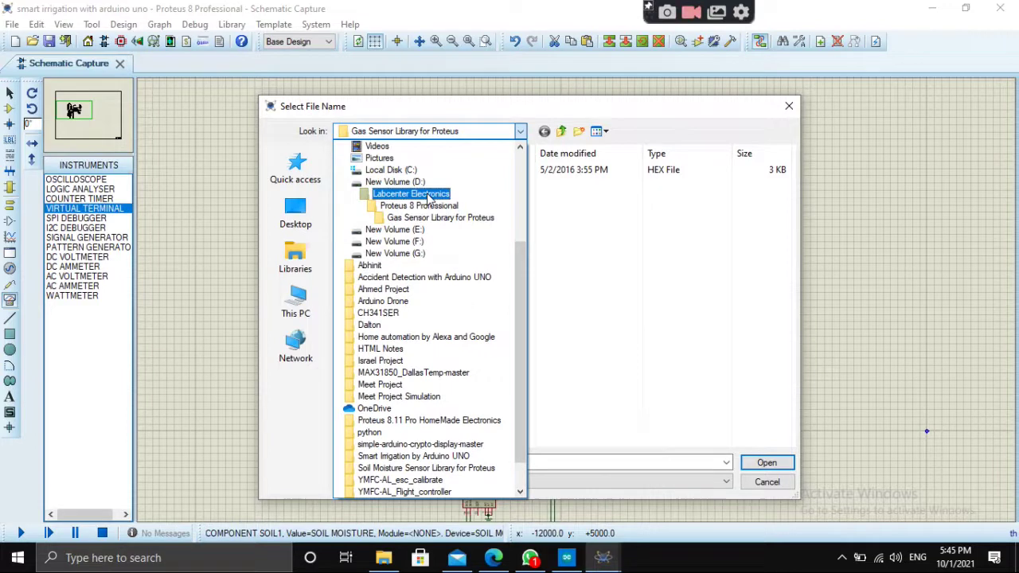
left_click(428, 195)
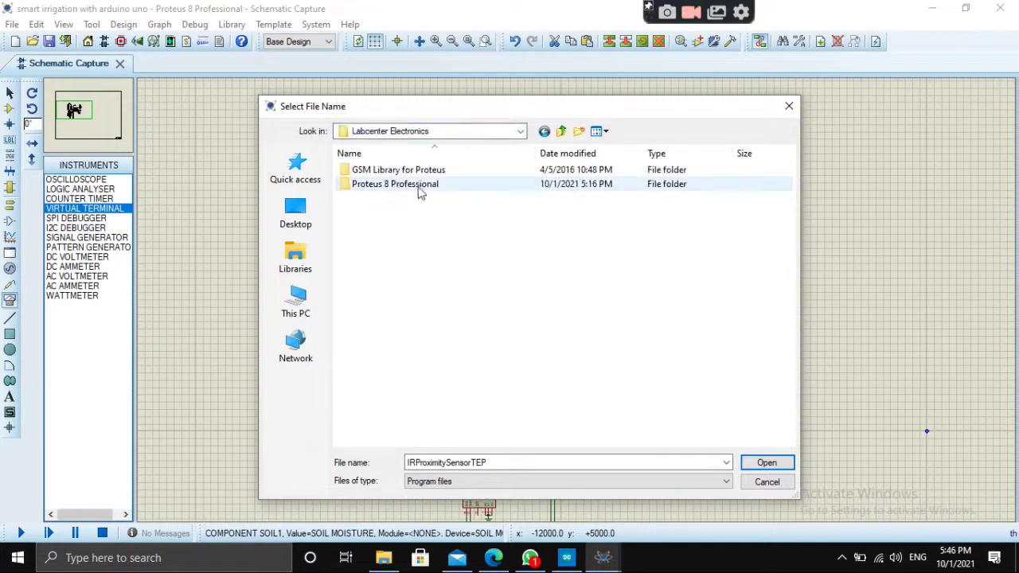
double_click(410, 184)
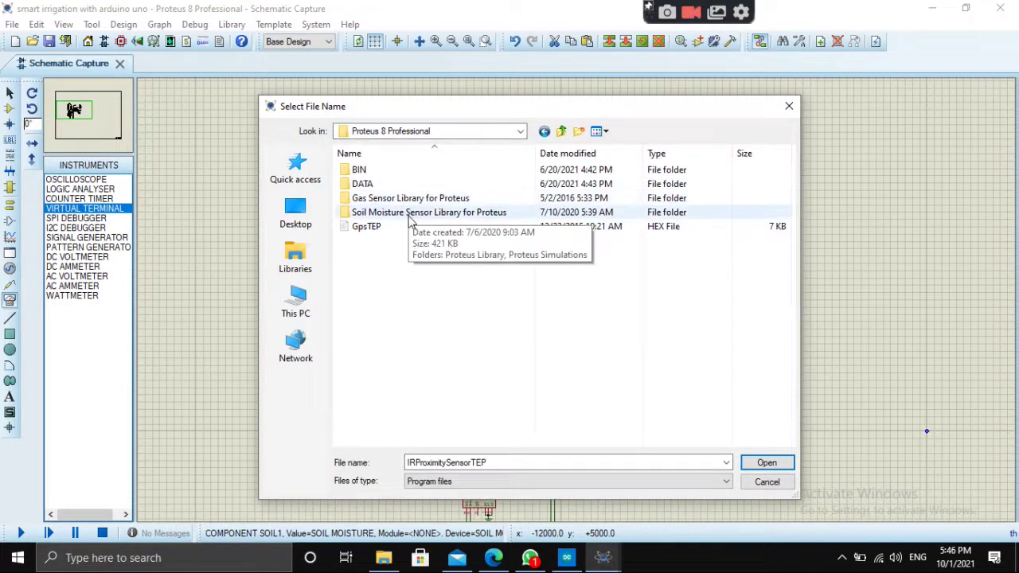
Select SoilMoistureSensorTEP from Soil Moisture Sensor Library > Proteus Library and apply it
left_click(405, 215)
double_click(406, 215)
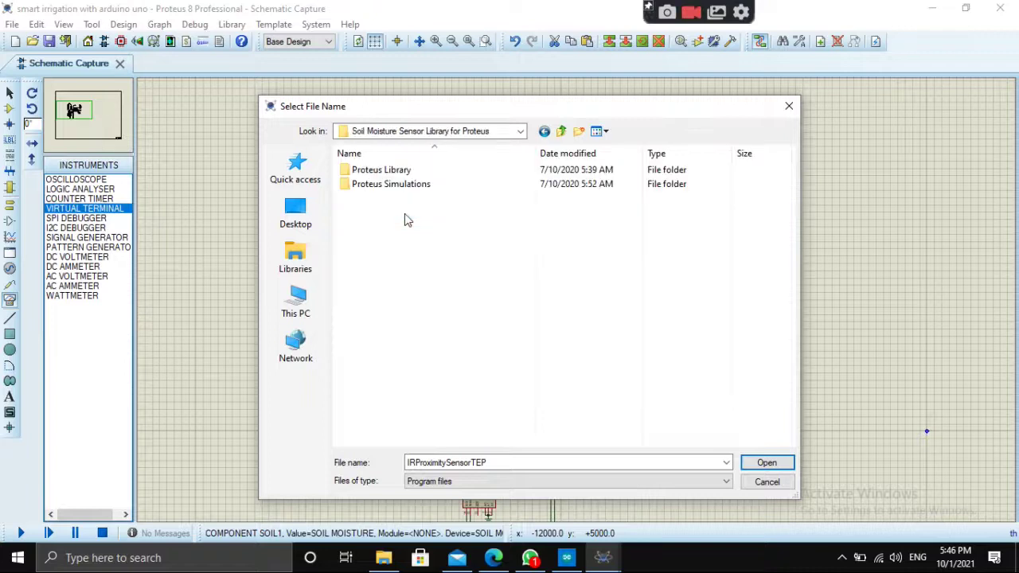
double_click(400, 172)
left_click(401, 171)
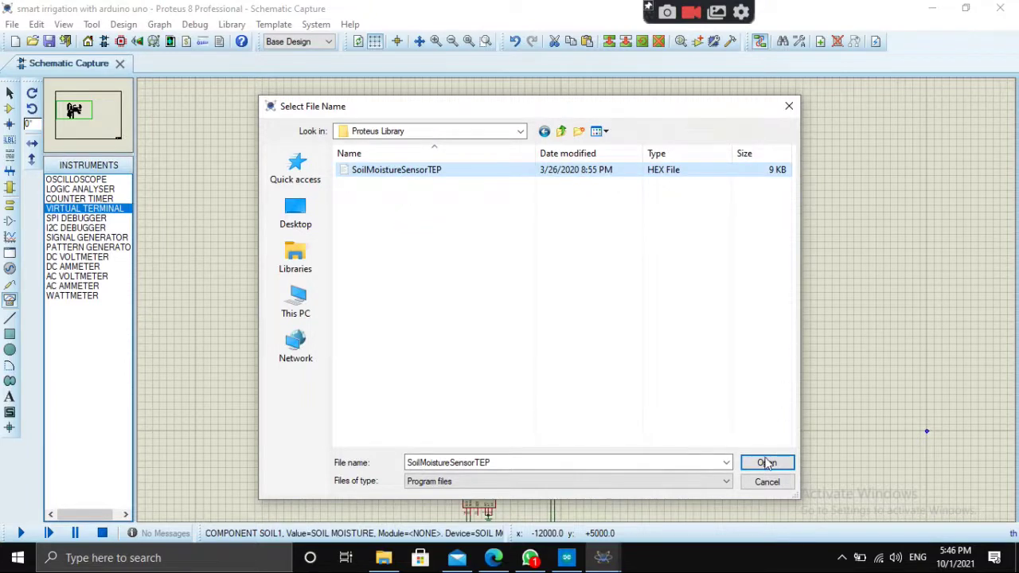
left_click(767, 463)
left_click(651, 157)
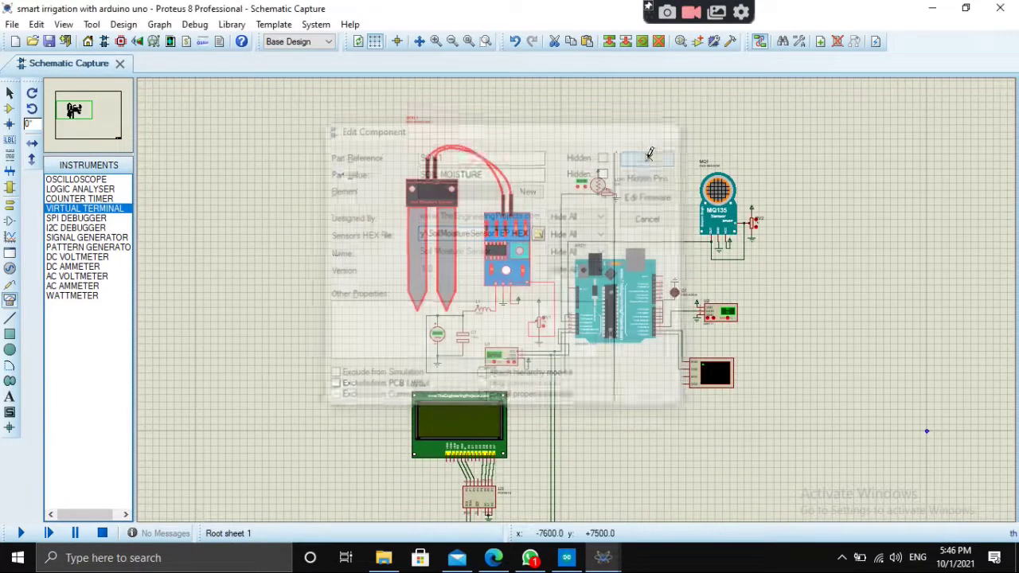
Set MQ1's program file to GasSensorTEP from D: > Gas Sensor Library for Proteus and apply
double_click(727, 239)
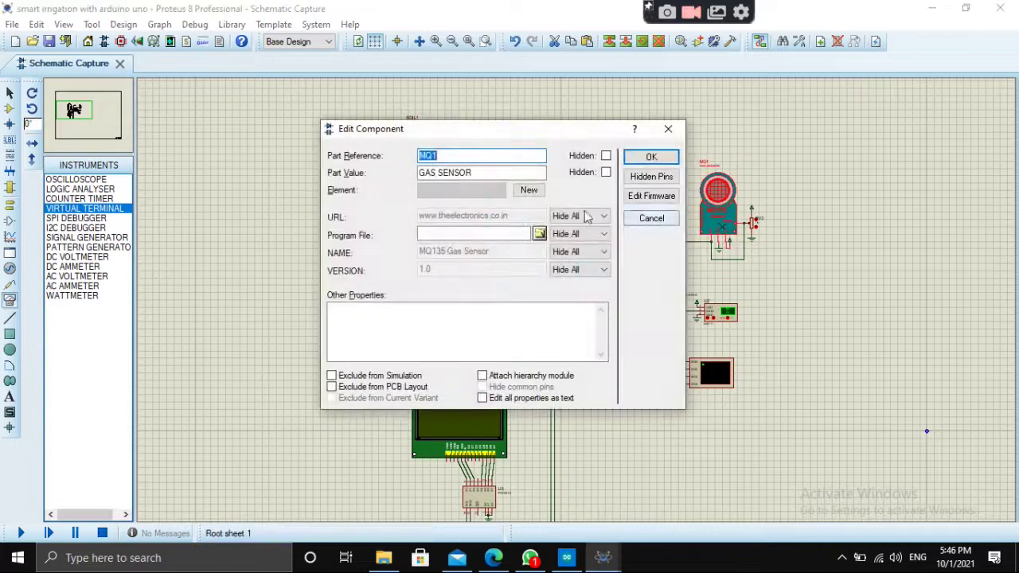
left_click(539, 233)
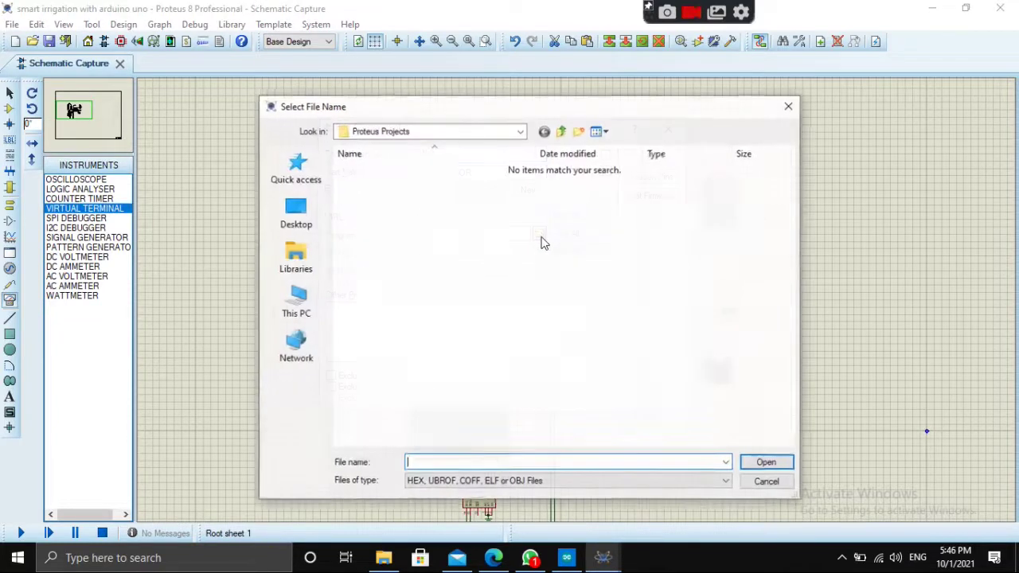
left_click(521, 132)
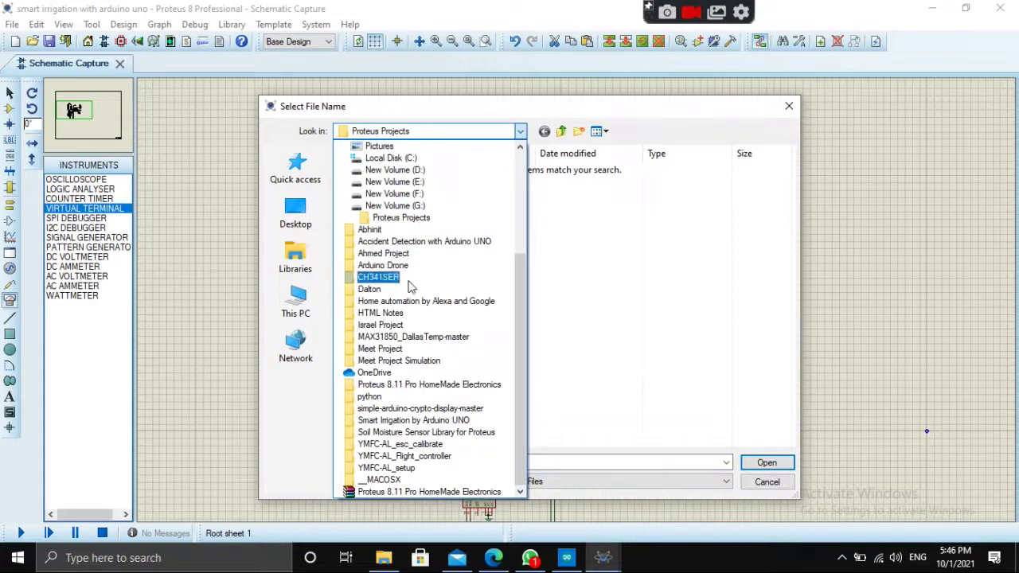
key("Up")
key("Up")
key("Up")
key("Up")
key("Up")
key("Up")
key("Up")
key("Up")
key("Up")
key("Up")
key("Up")
key("Up")
key("Up")
key("Return")
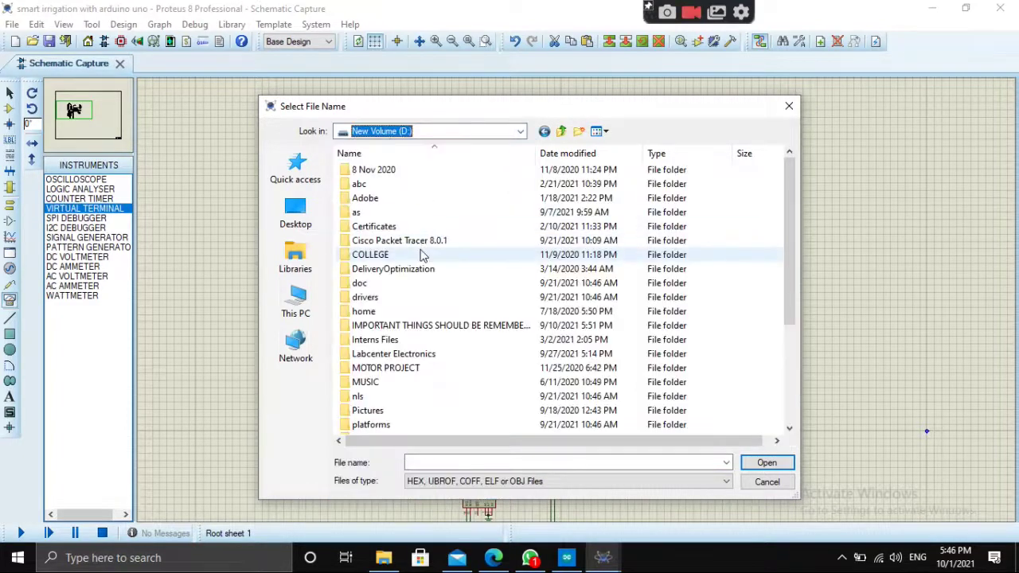
double_click(398, 355)
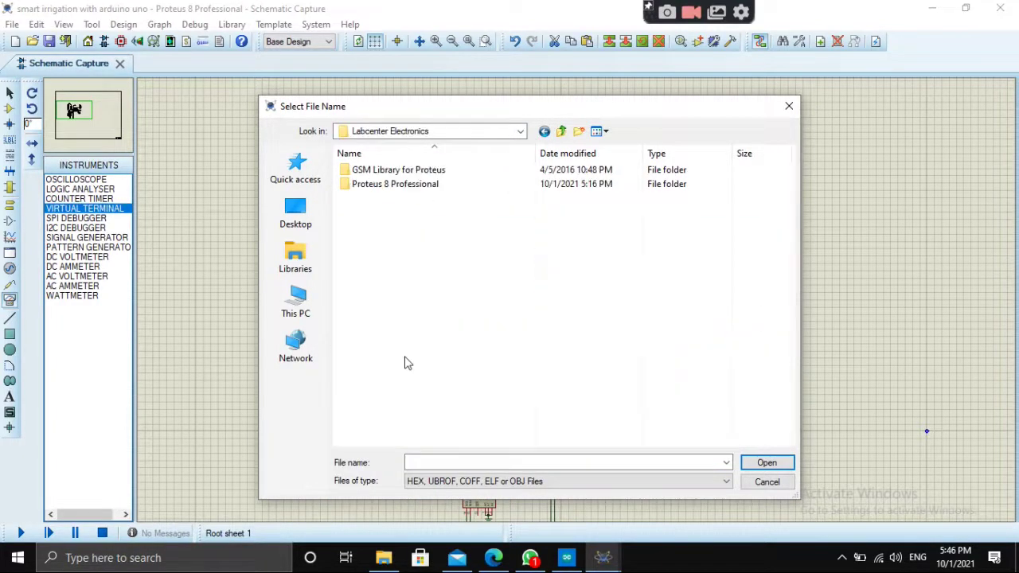
double_click(428, 184)
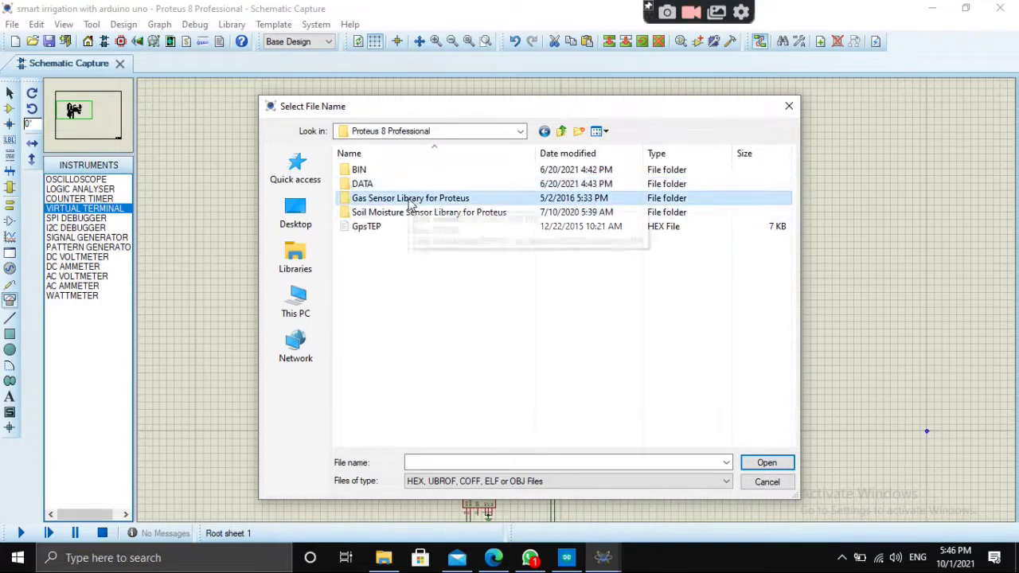
double_click(406, 197)
double_click(379, 170)
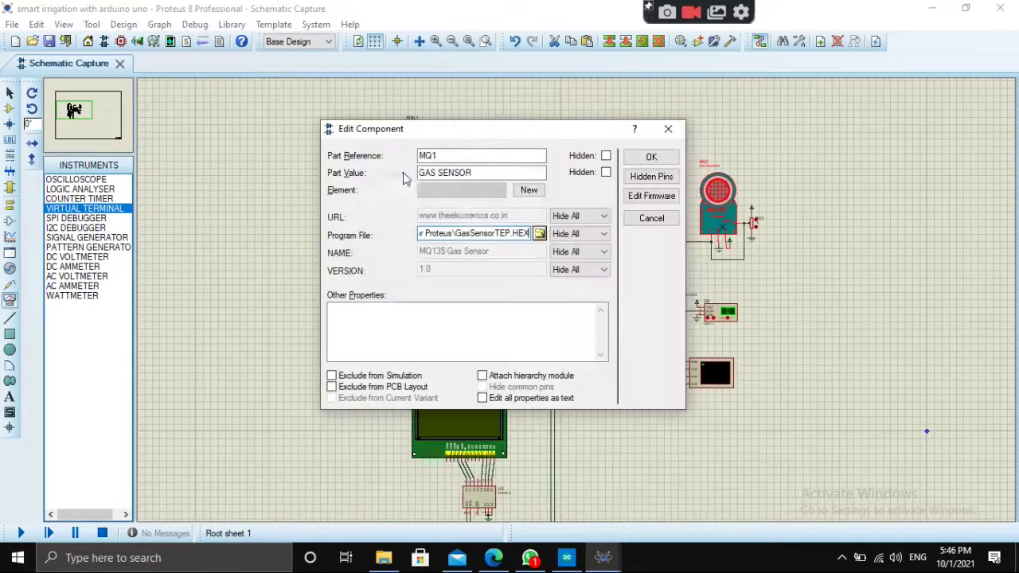
left_click(648, 158)
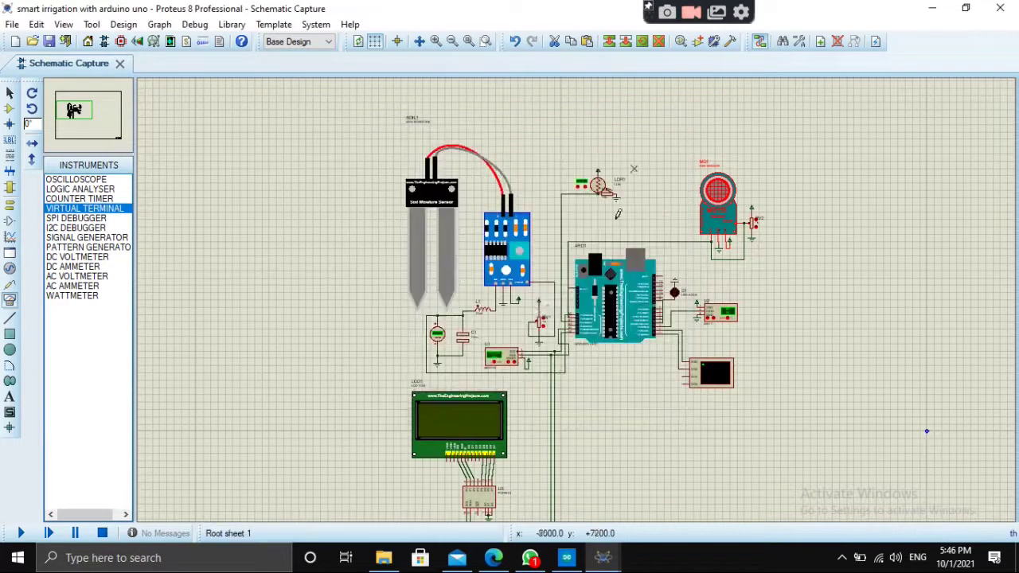
Open the Arduino UNO's properties and browse its program file to the Documents folder
left_click(626, 318)
left_click(626, 318)
left_click(557, 216)
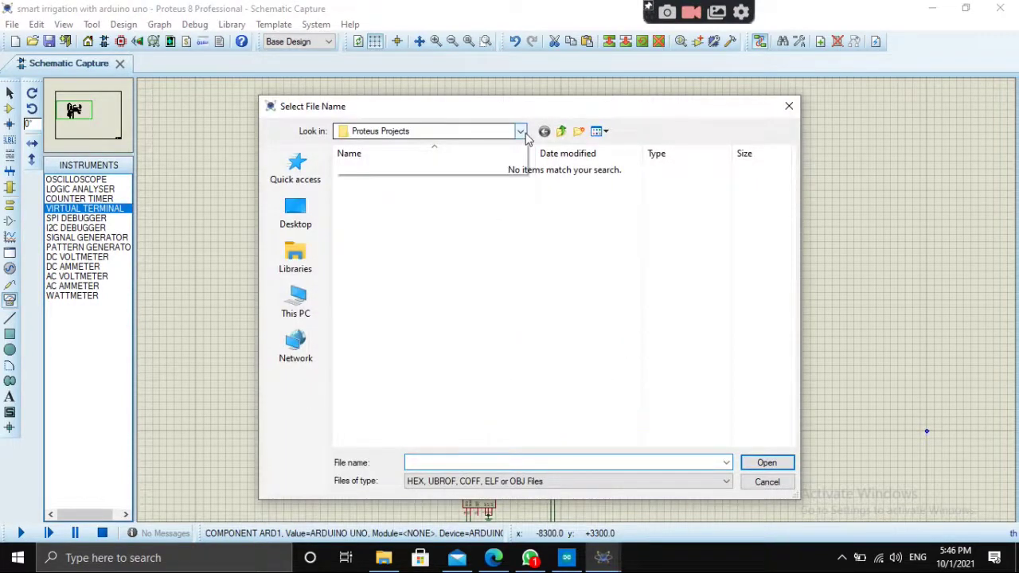
left_click(520, 132)
scroll(412, 188, "up", 2)
scroll(411, 188, "up", 1)
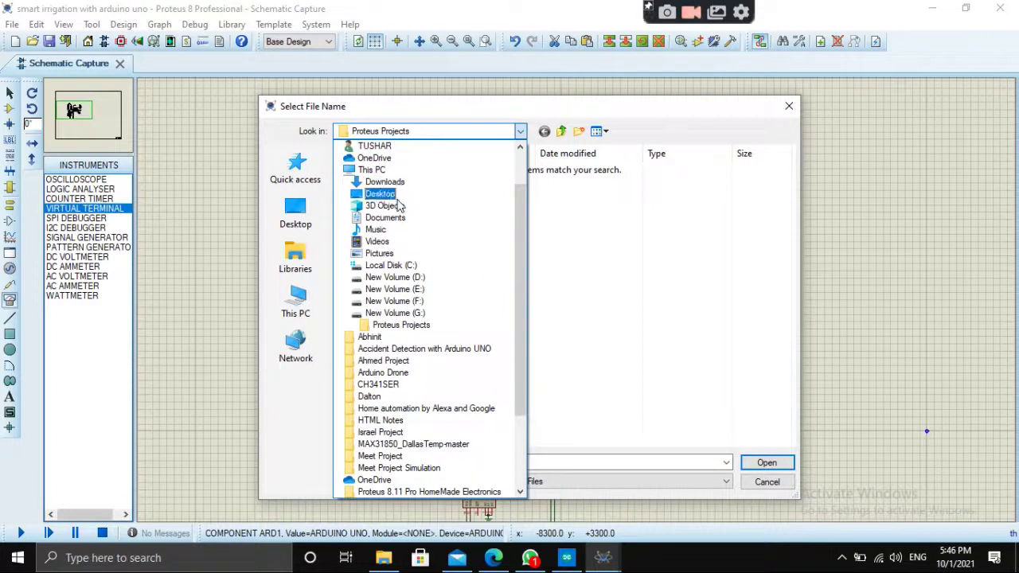
left_click(392, 218)
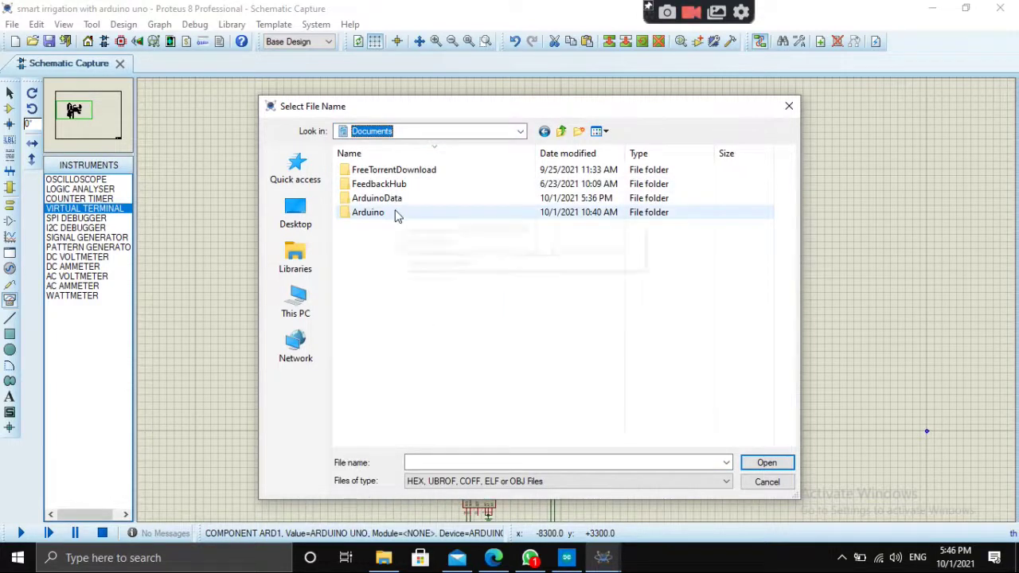
Choose Smart_Irrigation_by_UNO.ino.standard.hex from Arduino > Smart_Irrigation_by_UNO and apply it
double_click(398, 217)
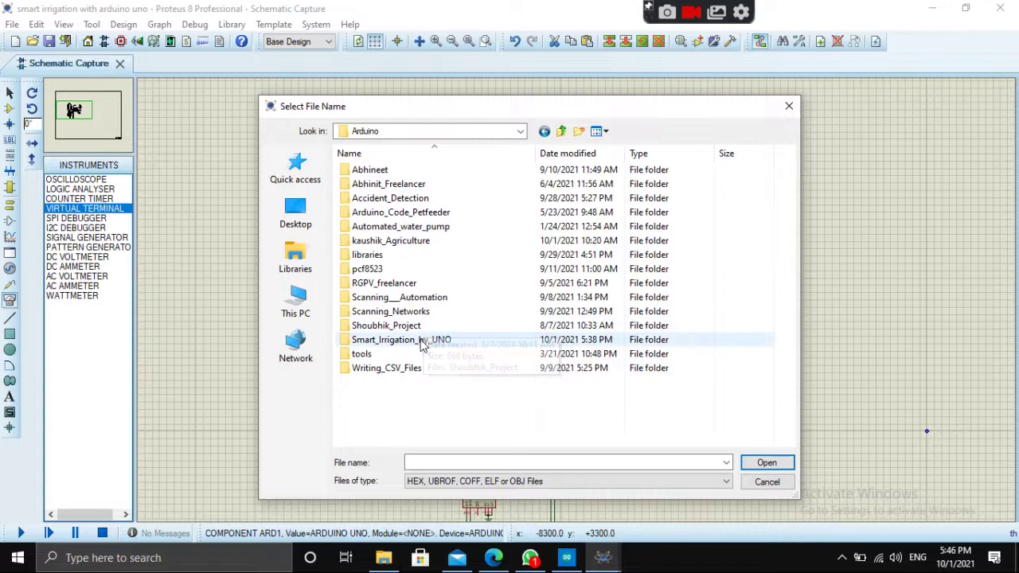
left_click(422, 342)
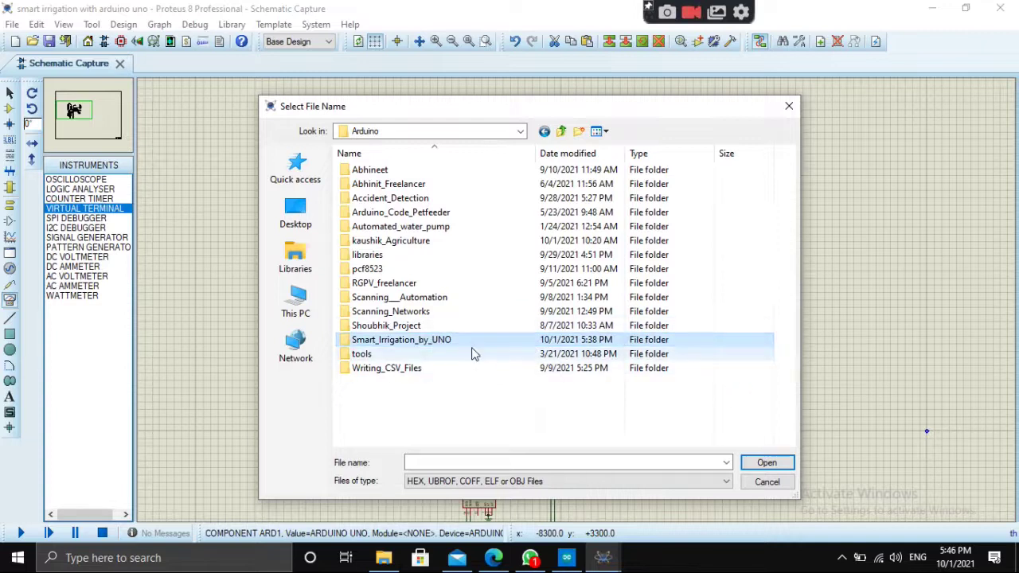
double_click(443, 338)
left_click(442, 170)
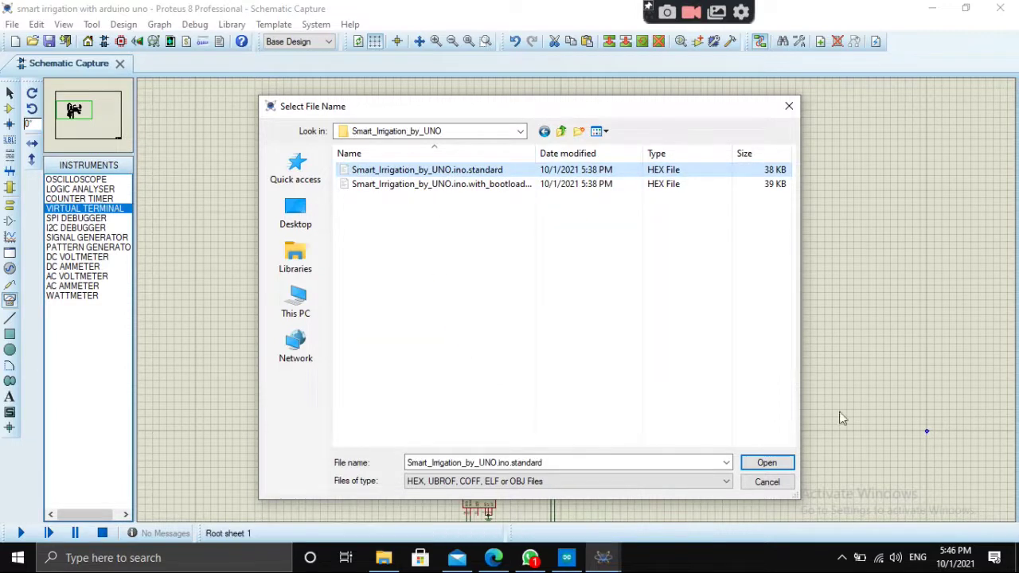
left_click(766, 463)
left_click(667, 139)
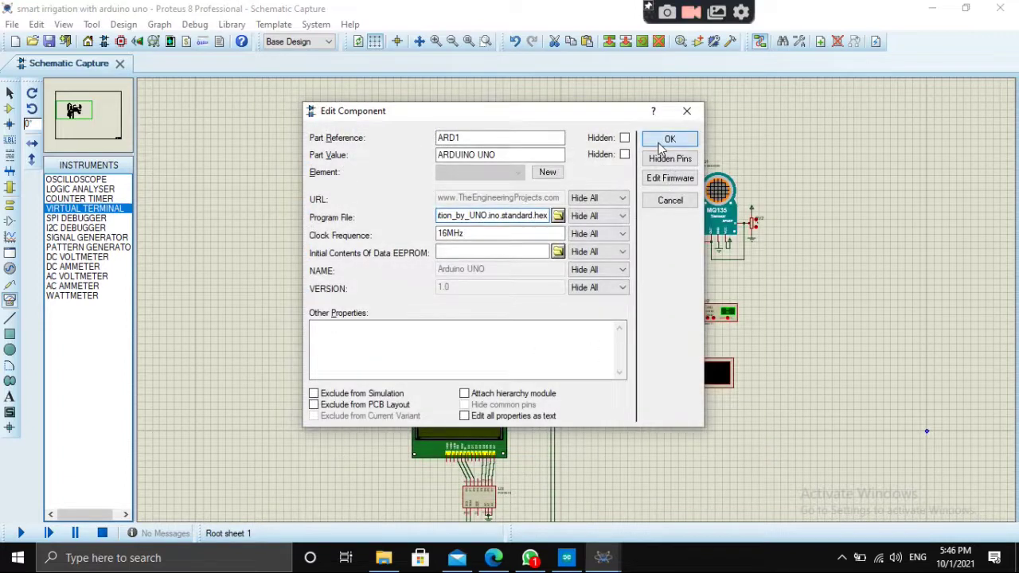
Deselect the Arduino and its wires on the schematic
scroll(587, 342, "down", 2)
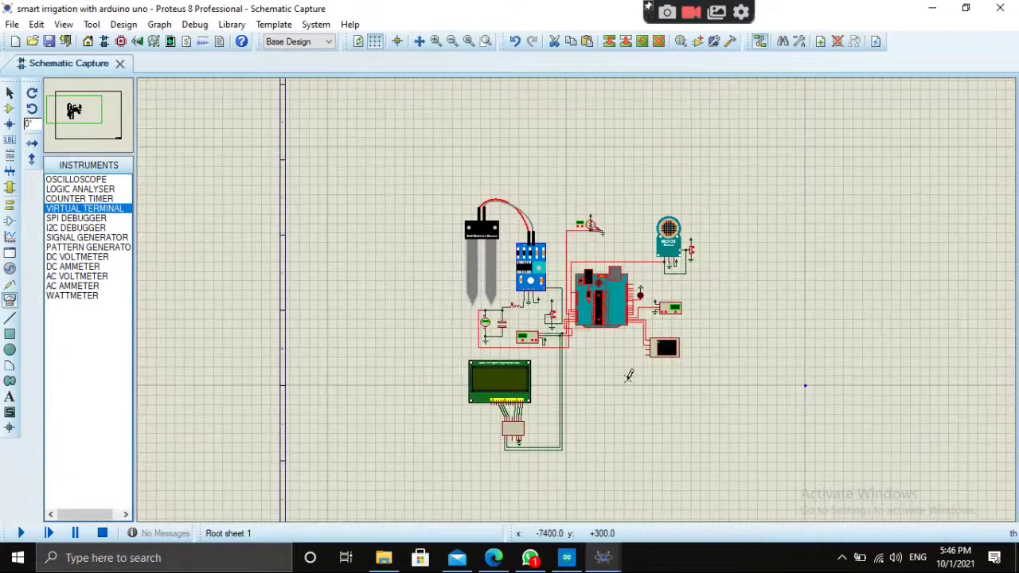
left_click(629, 375)
scroll(633, 364, "up", 1)
scroll(606, 334, "down", 1)
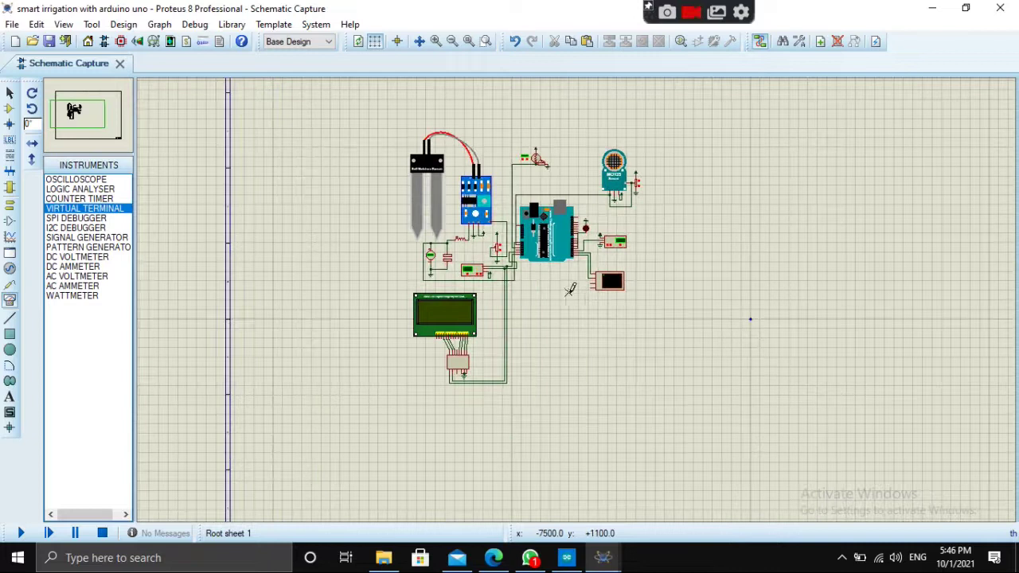
scroll(567, 291, "up", 1)
scroll(567, 291, "down", 1)
scroll(578, 294, "up", 1)
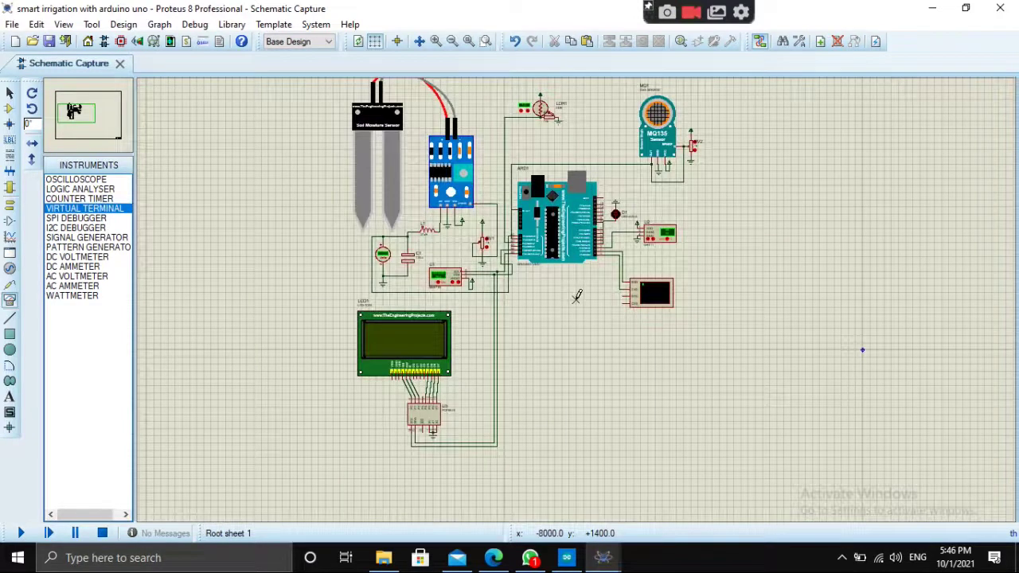
scroll(527, 318, "down", 1)
scroll(568, 290, "up", 2)
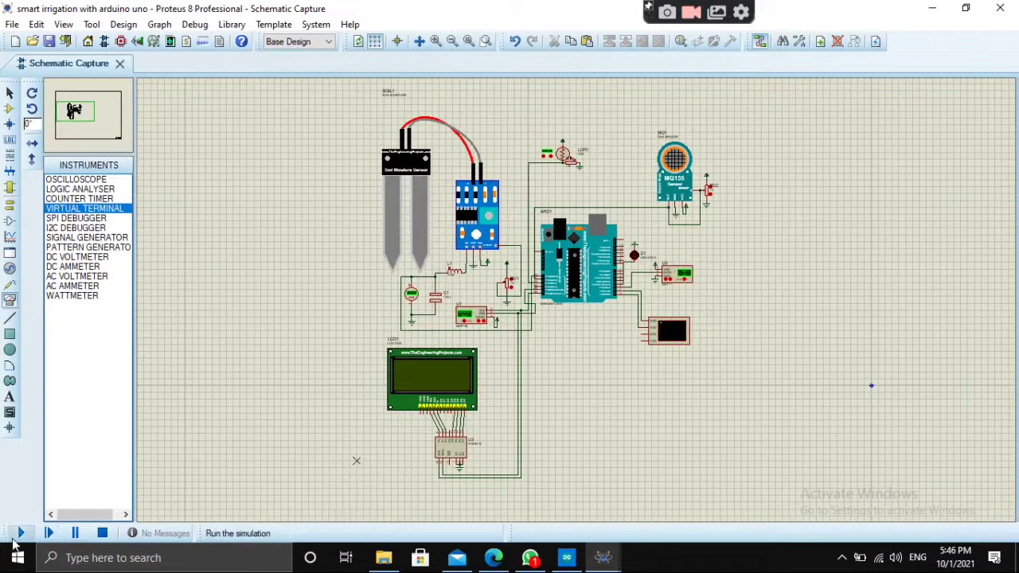
Start the simulation, then move the virtual terminal top-left and enlarge it for all readings
left_click(16, 537)
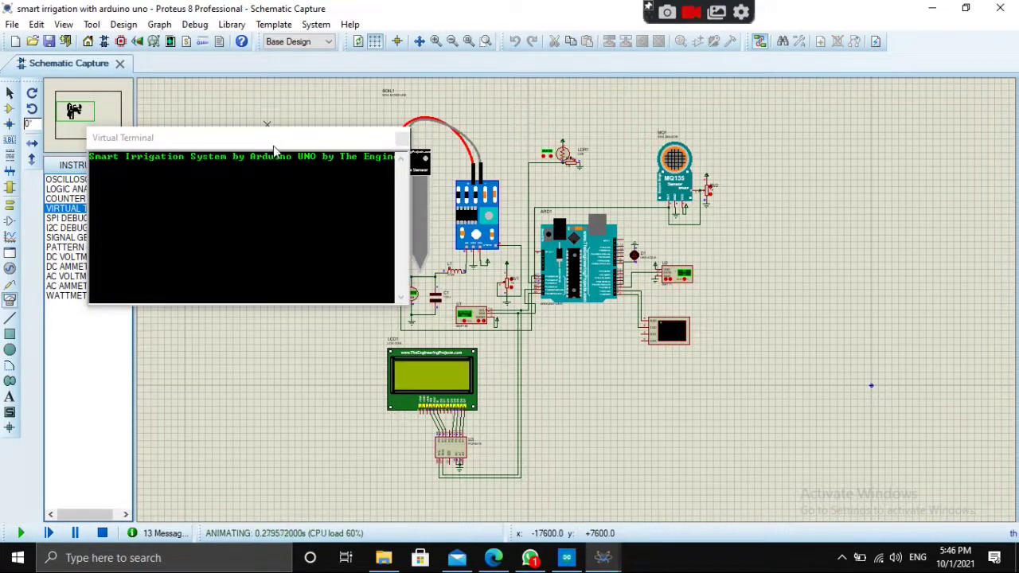
left_click_drag(269, 141, 198, 30)
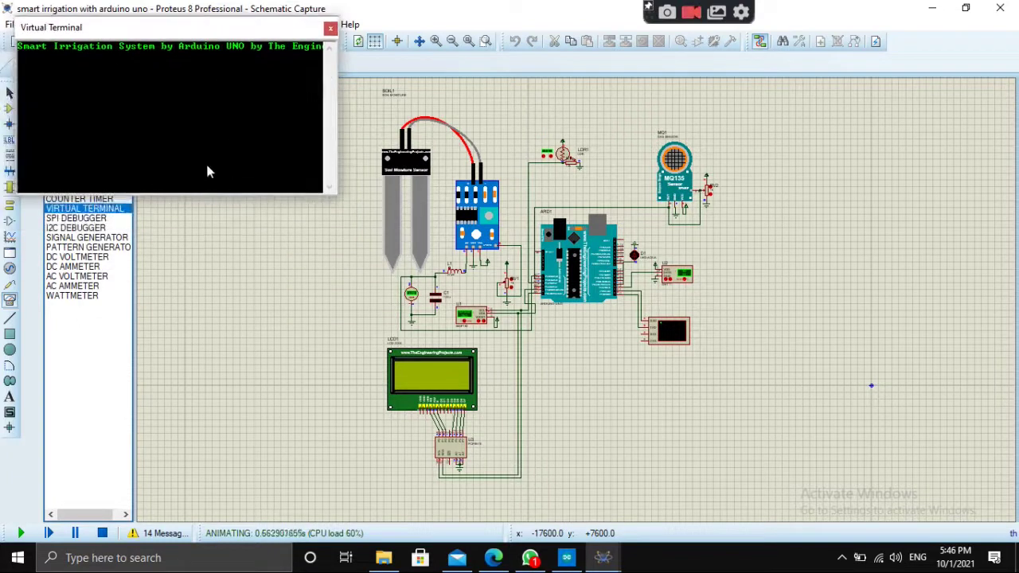
left_click_drag(183, 198, 168, 502)
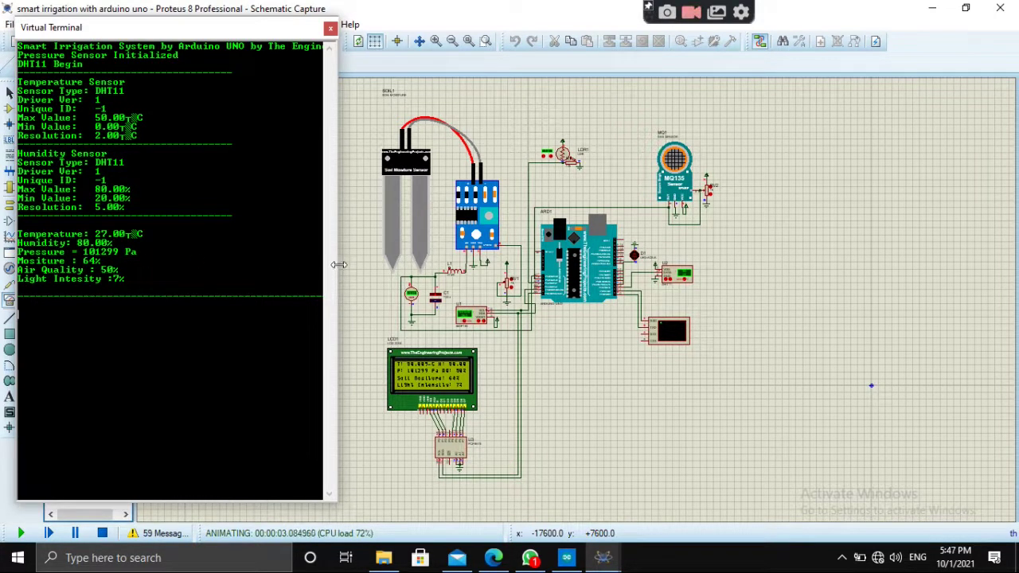
Widen the virtual terminal, then turn down RV1 so moisture reads 23%
left_click_drag(339, 265, 379, 268)
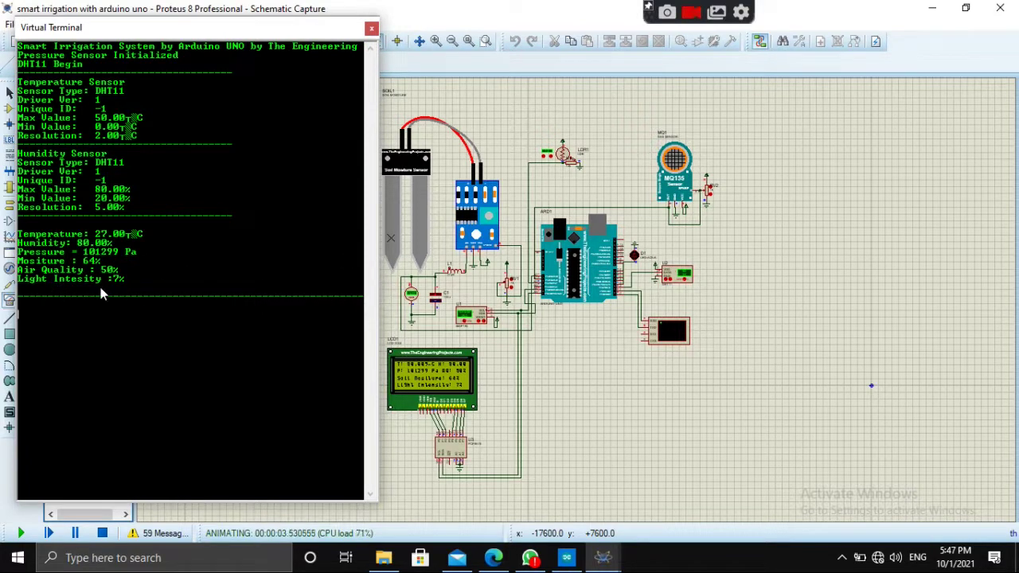
scroll(576, 291, "down", 1)
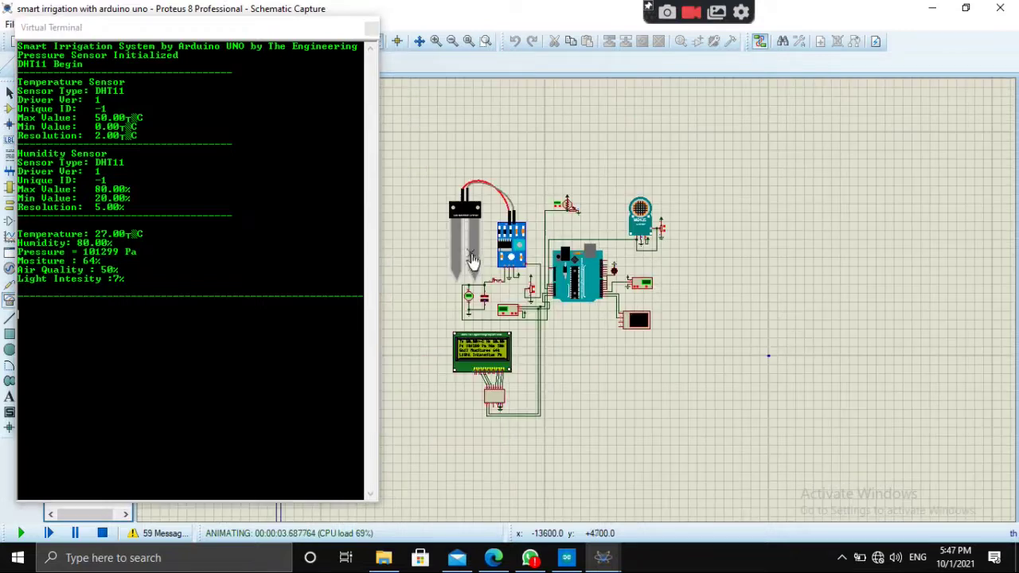
scroll(578, 295, "up", 3)
scroll(578, 294, "up", 1)
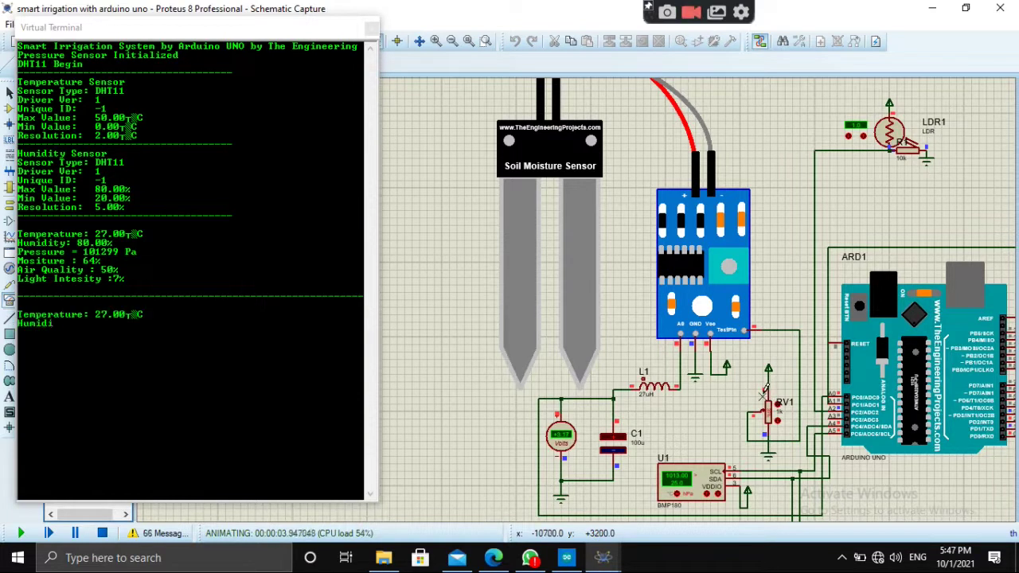
left_click(779, 419)
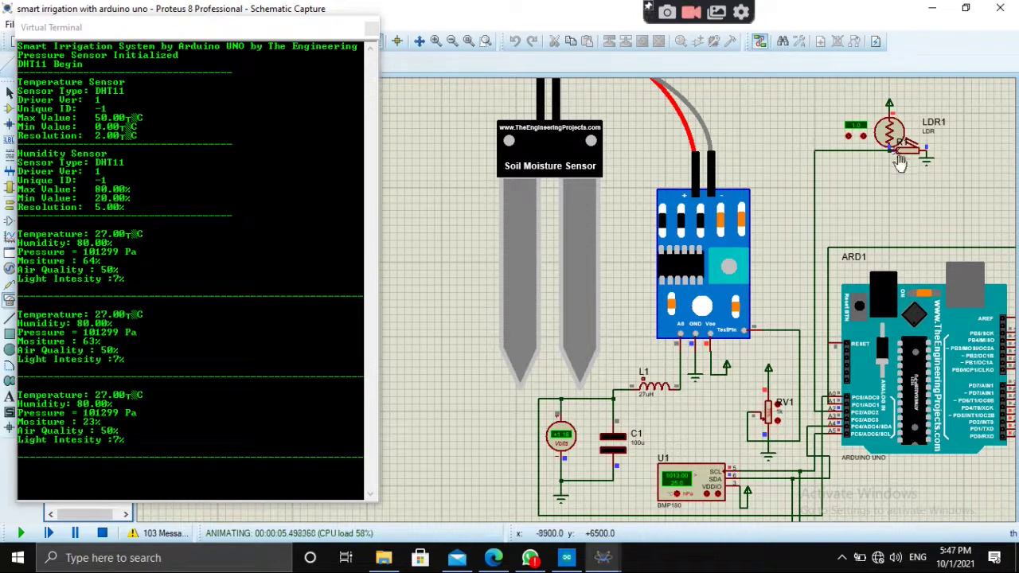
Increase LDR1's light level to 24.0 and adjust RV2 on the MQ135 sensor
scroll(868, 143, "up", 1)
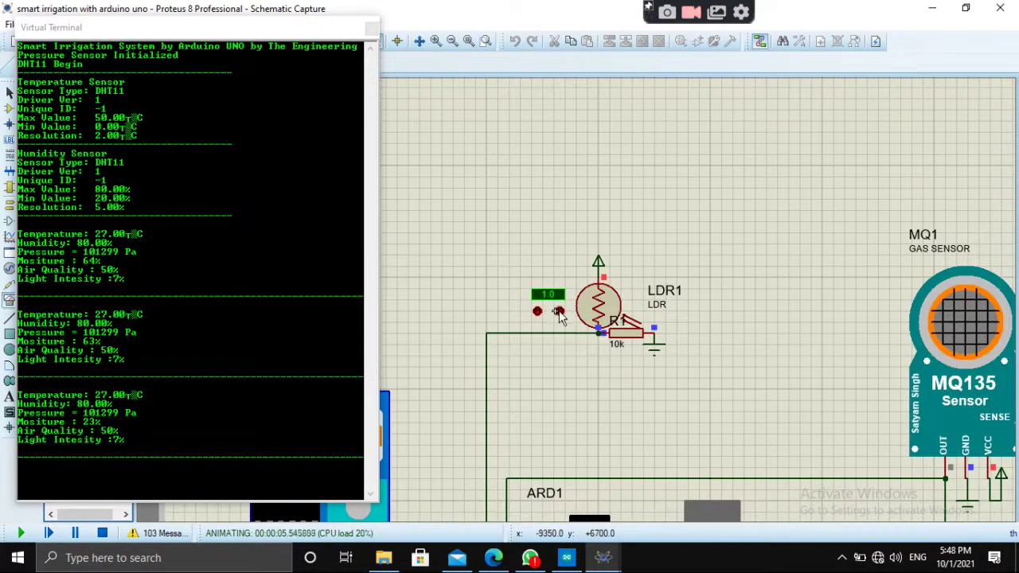
left_click(561, 313)
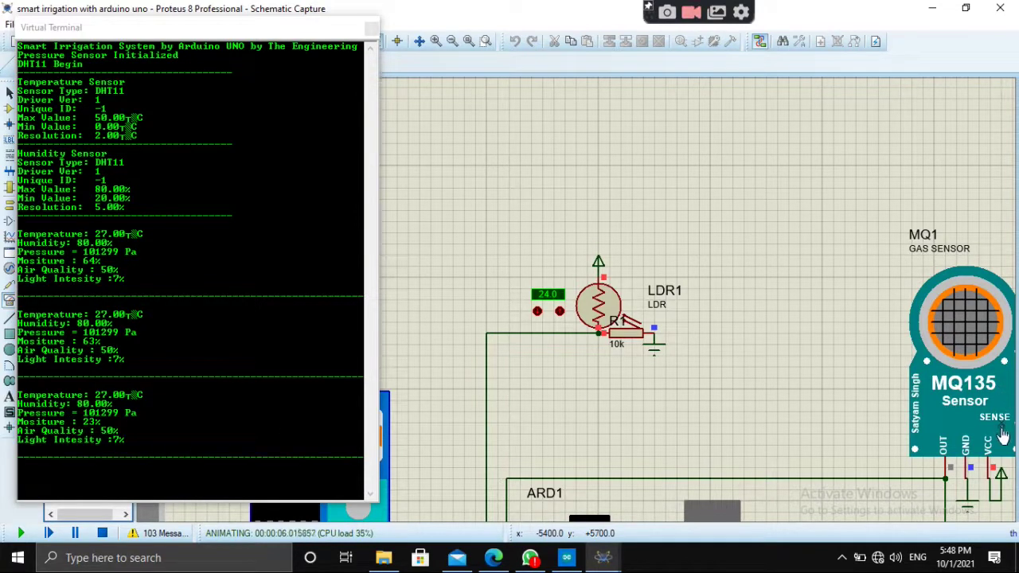
scroll(1001, 430, "down", 1)
scroll(852, 390, "up", 1)
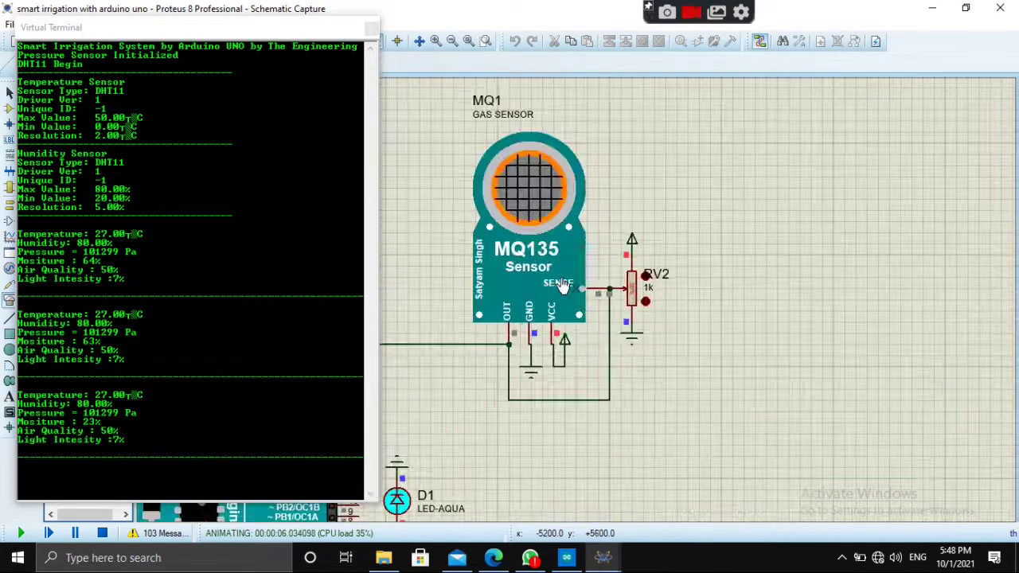
left_click(646, 277)
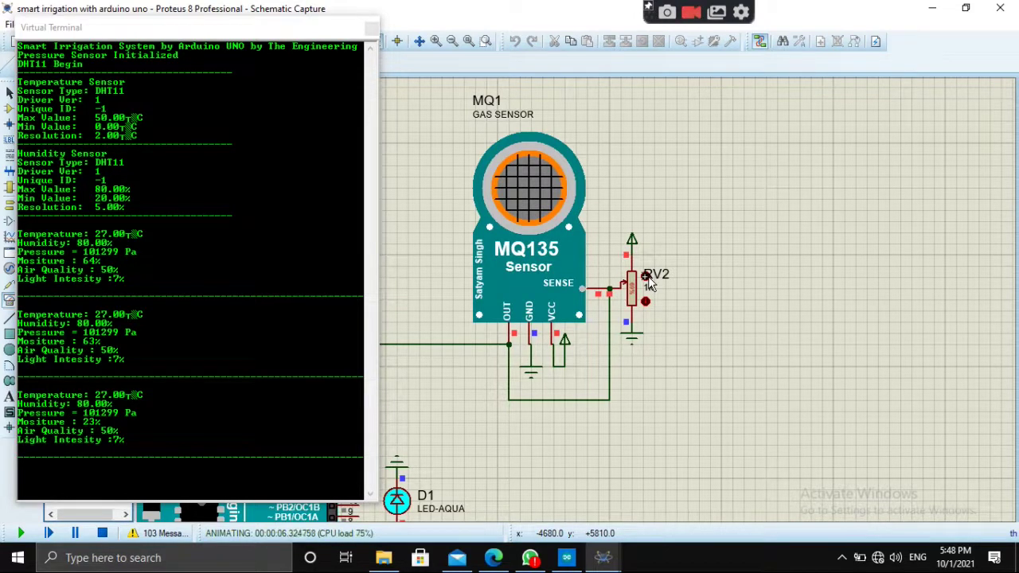
scroll(575, 298, "down", 2)
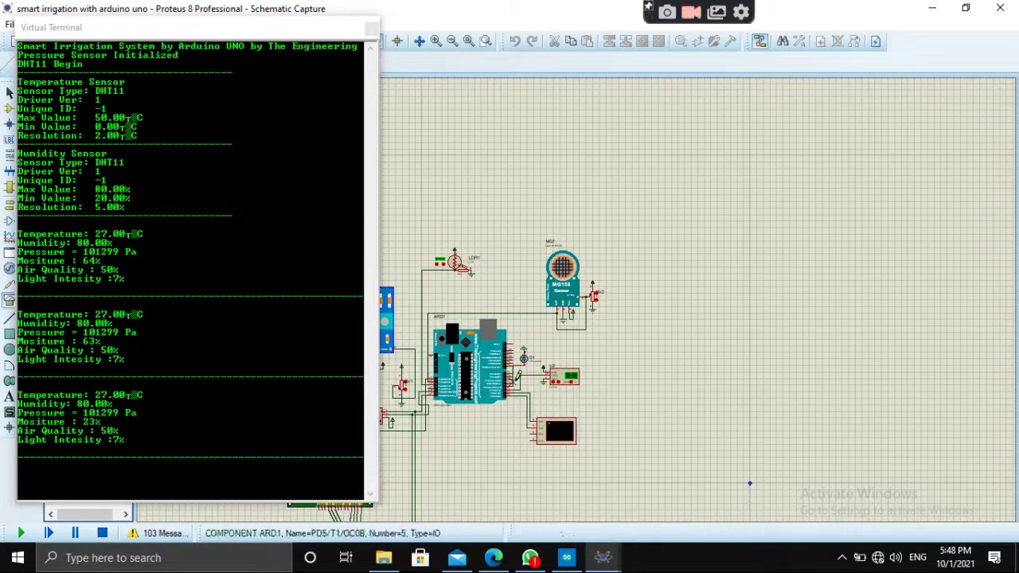
Step the BMP180 (U1) pressure up twice, from 1013.00 to 1013.19 hPa
scroll(519, 372, "up", 2)
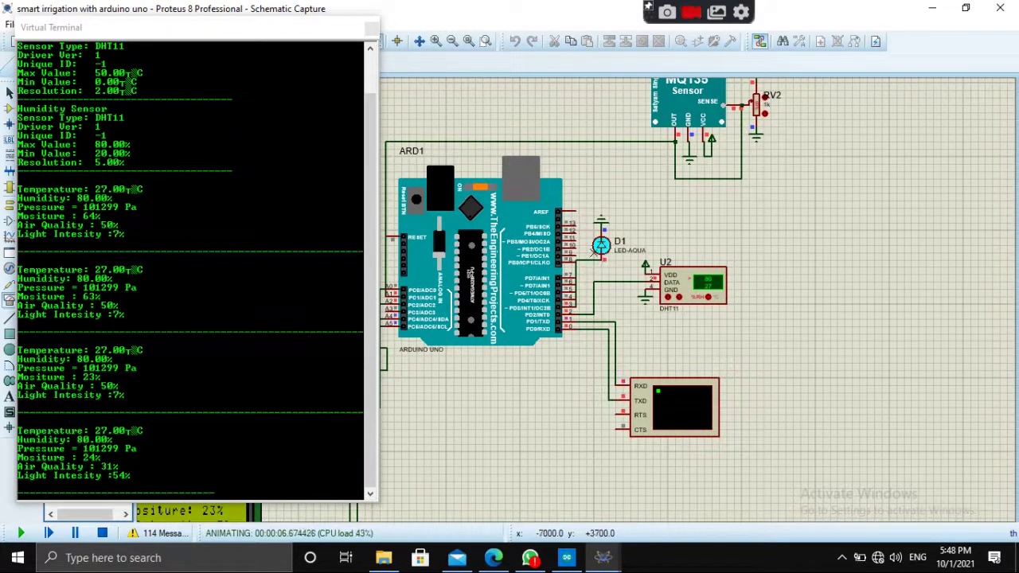
scroll(593, 248, "down", 1)
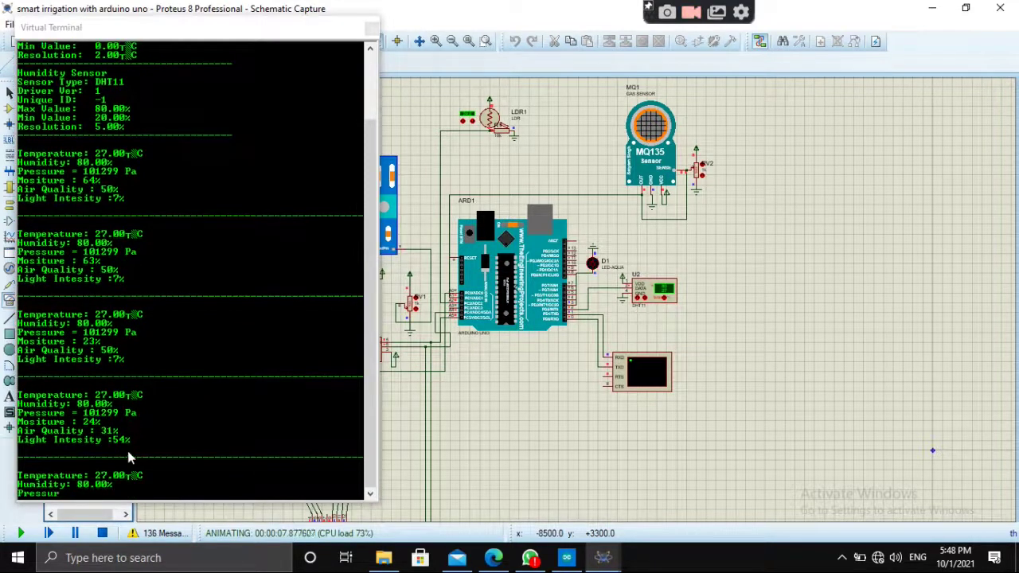
scroll(456, 333, "down", 2)
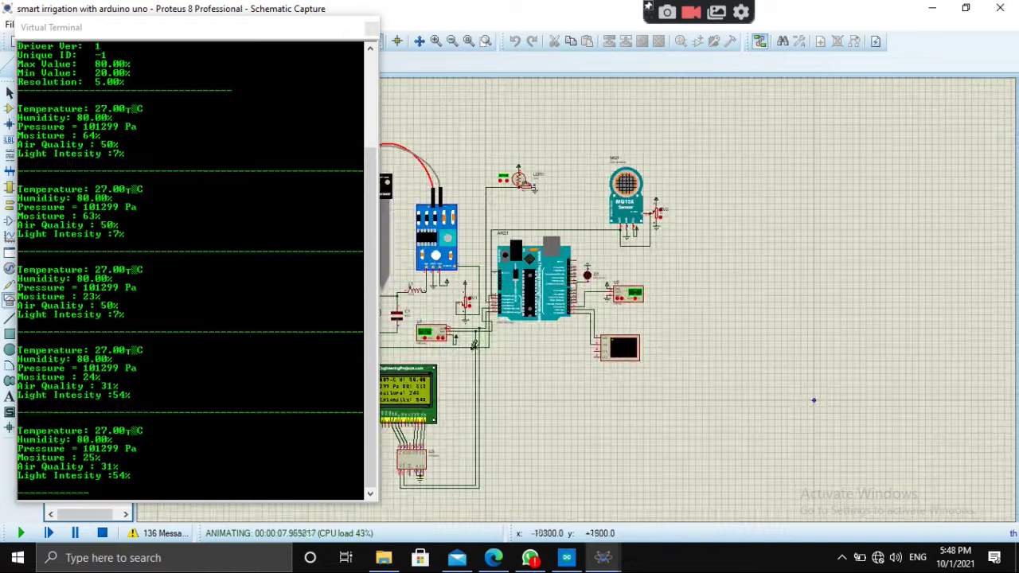
scroll(476, 347, "up", 4)
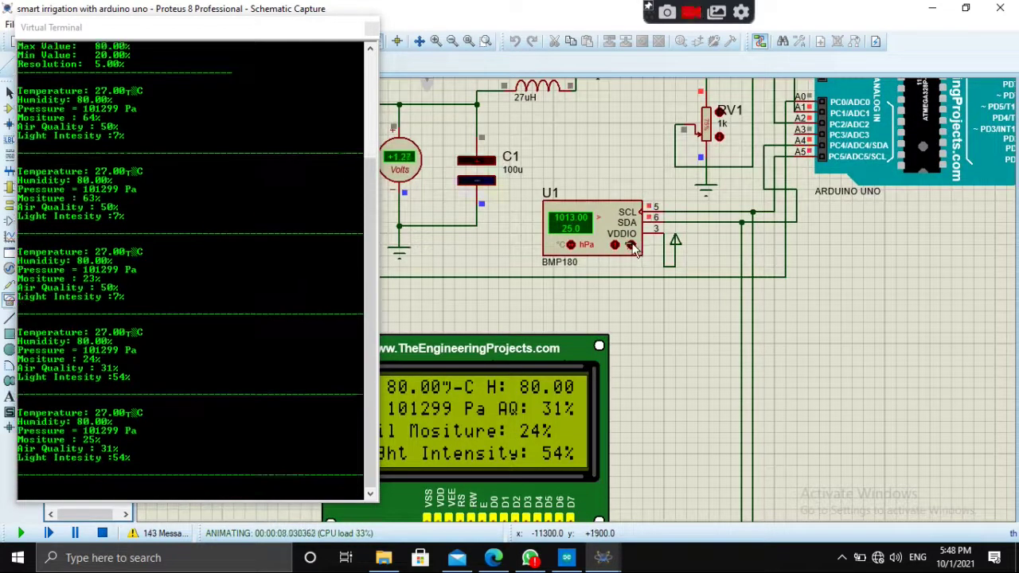
left_click(616, 245)
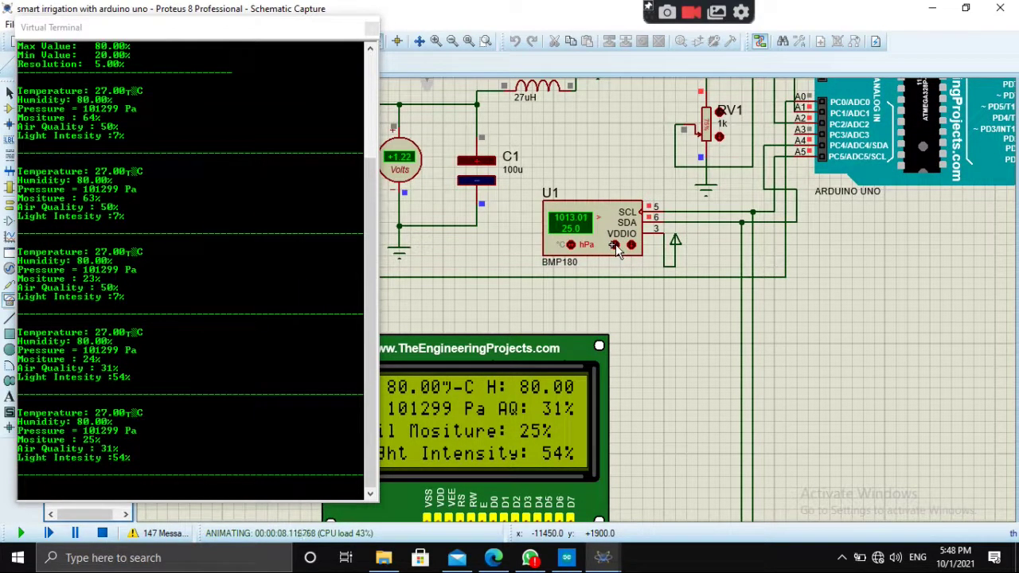
left_click(617, 246)
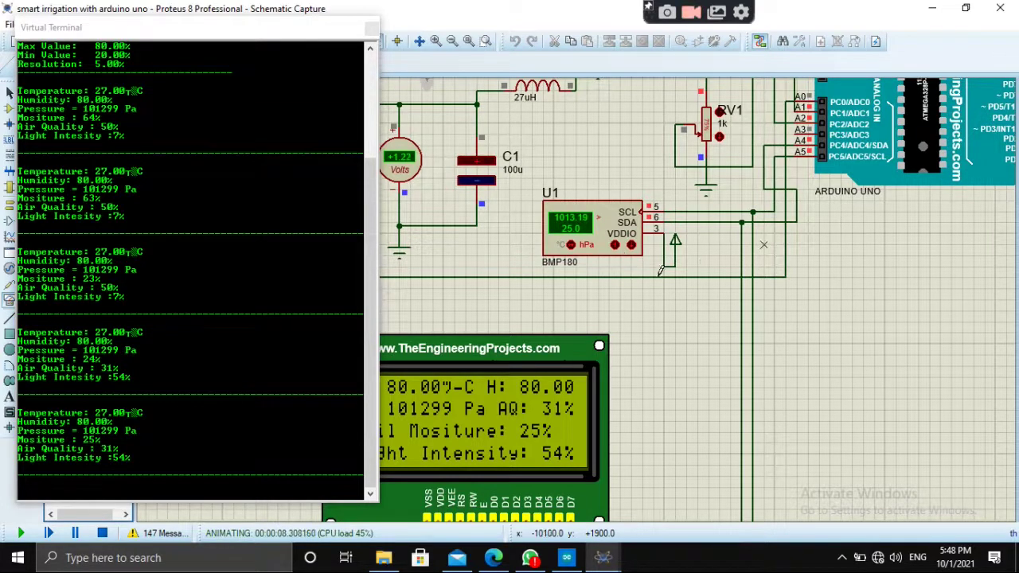
scroll(616, 245, "down", 3)
Raise the DHT11 humidity to 90% and its temperature to 39 °C
scroll(887, 236, "up", 3)
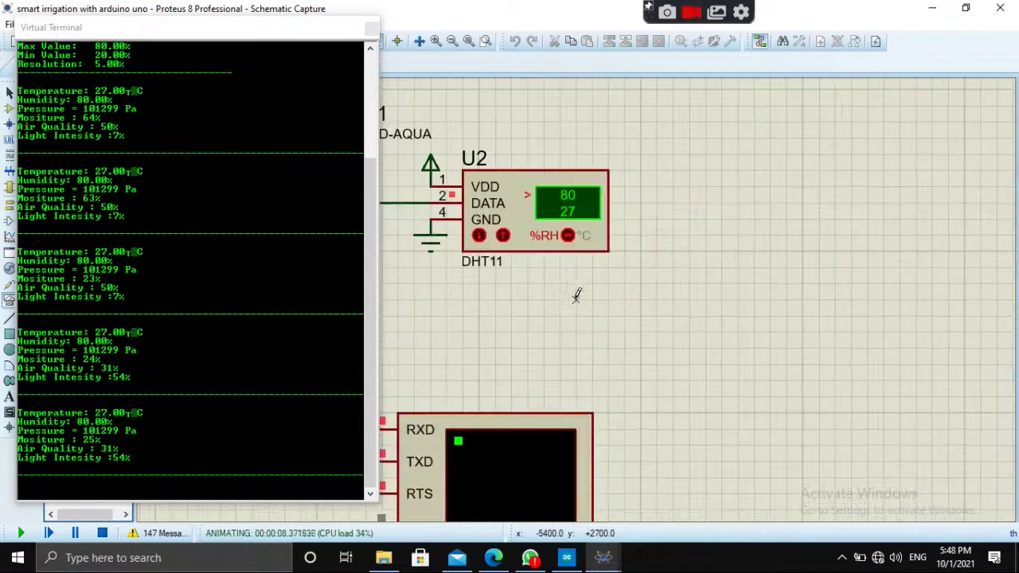
left_click(502, 238)
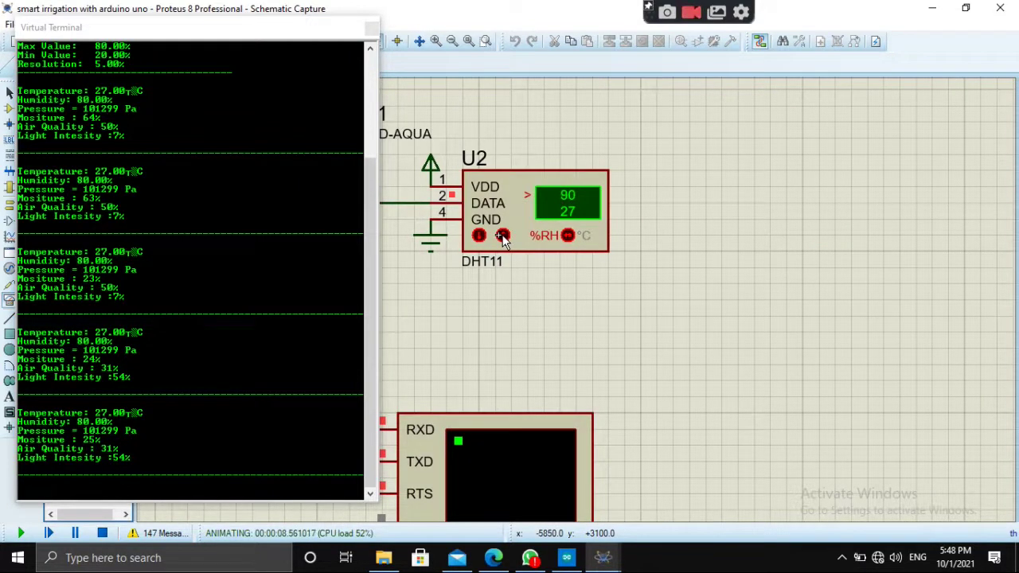
left_click(569, 236)
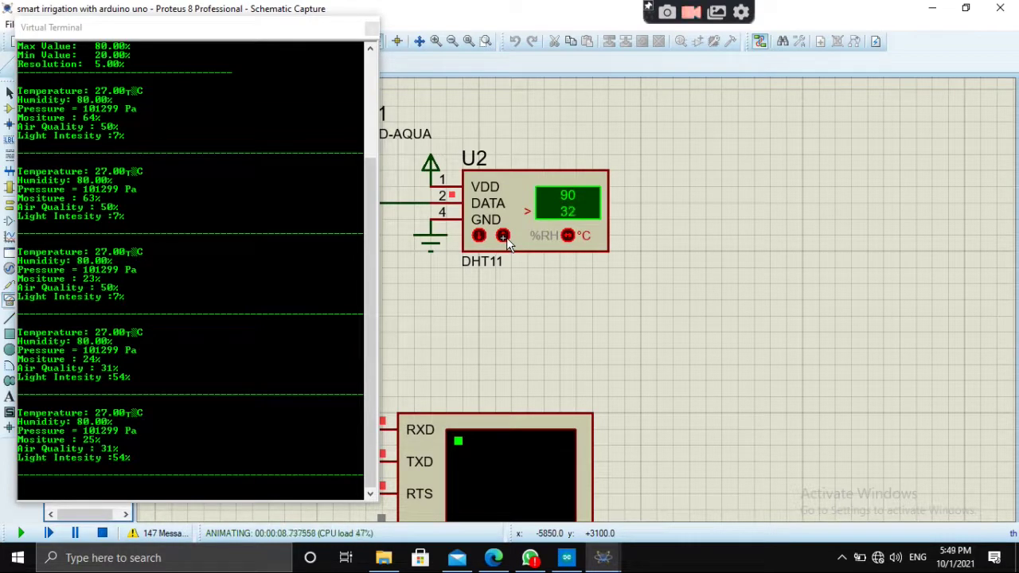
left_click(503, 237)
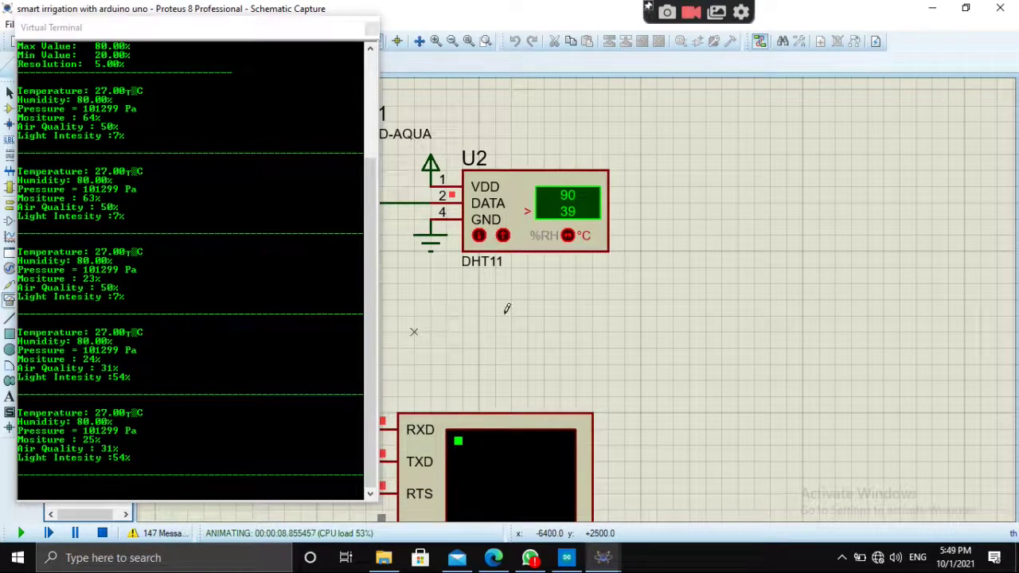
Review the updated readings, then stop the simulation
scroll(507, 307, "down", 2)
scroll(485, 300, "down", 1)
scroll(455, 294, "down", 1)
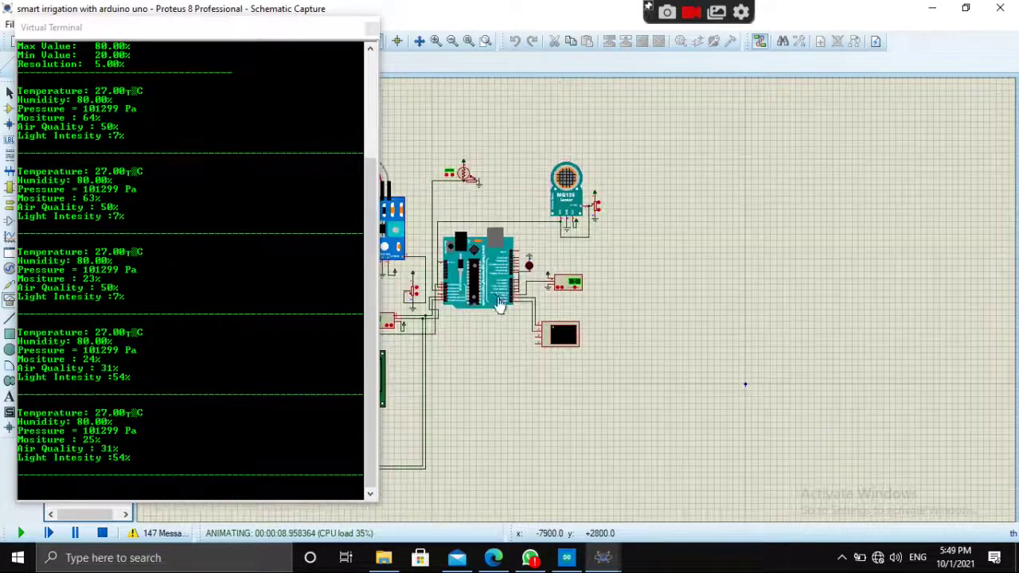
scroll(470, 302, "up", 2)
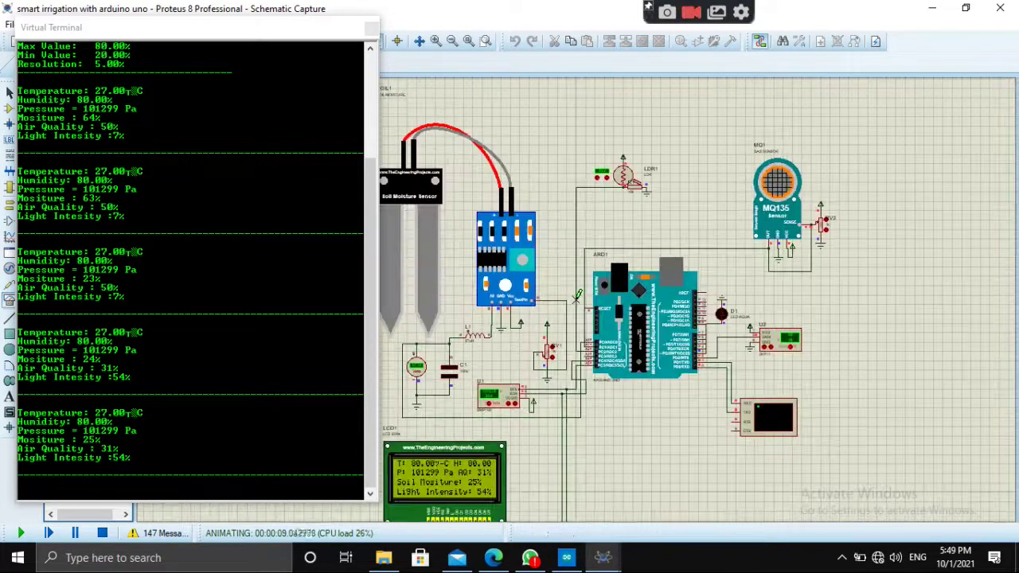
scroll(513, 315, "down", 1)
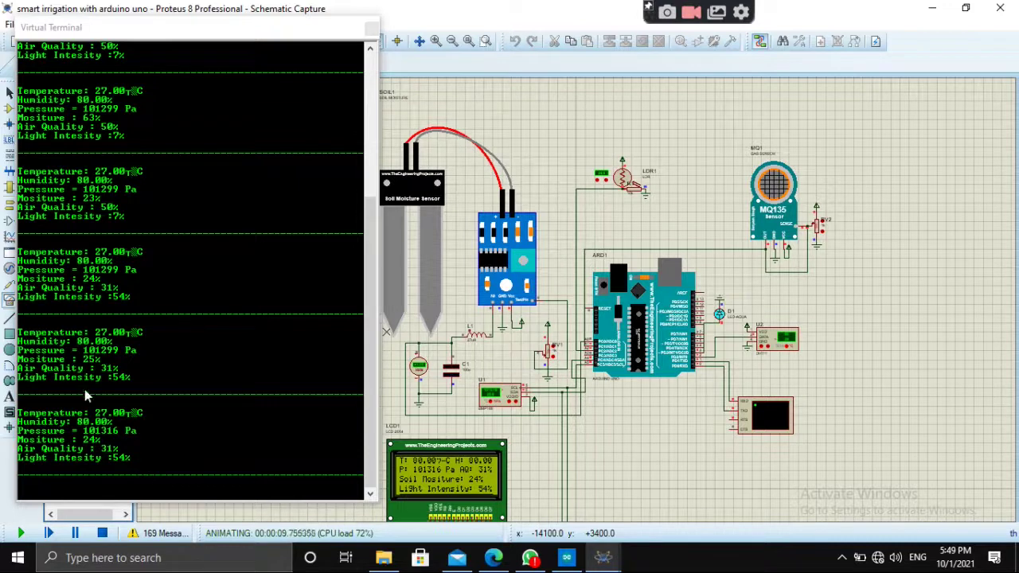
scroll(465, 335, "down", 3)
scroll(531, 319, "up", 3)
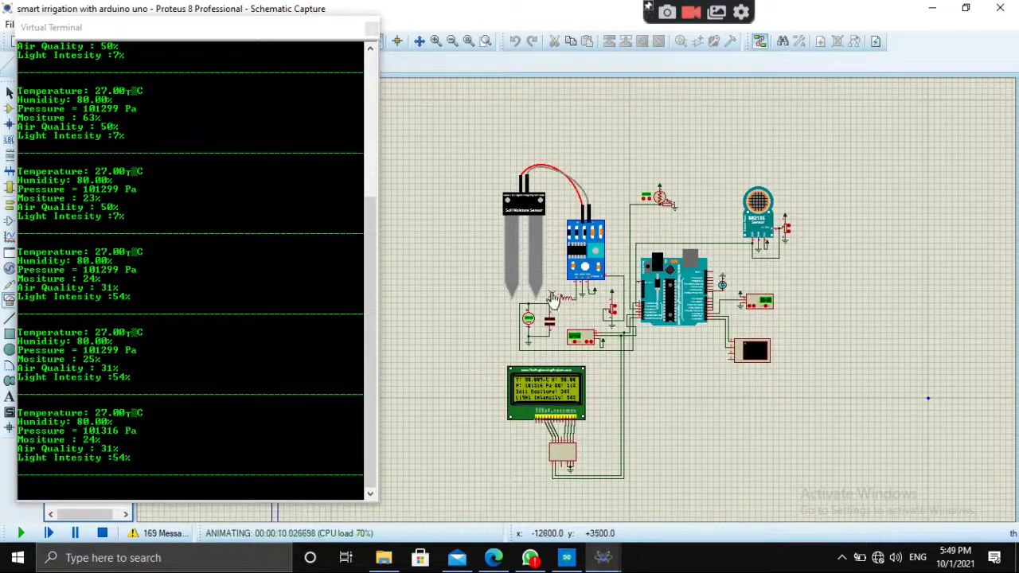
left_click(102, 533)
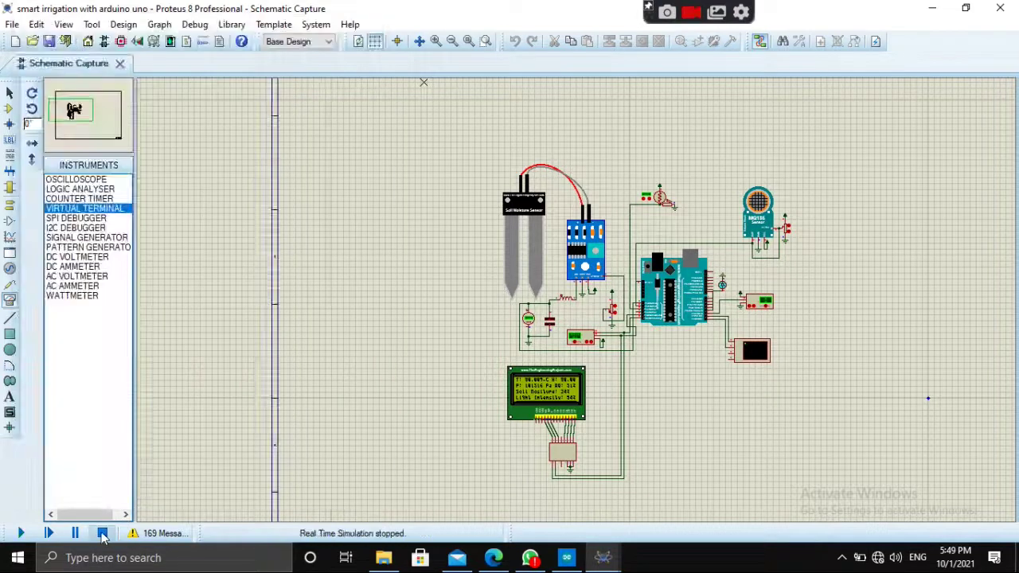